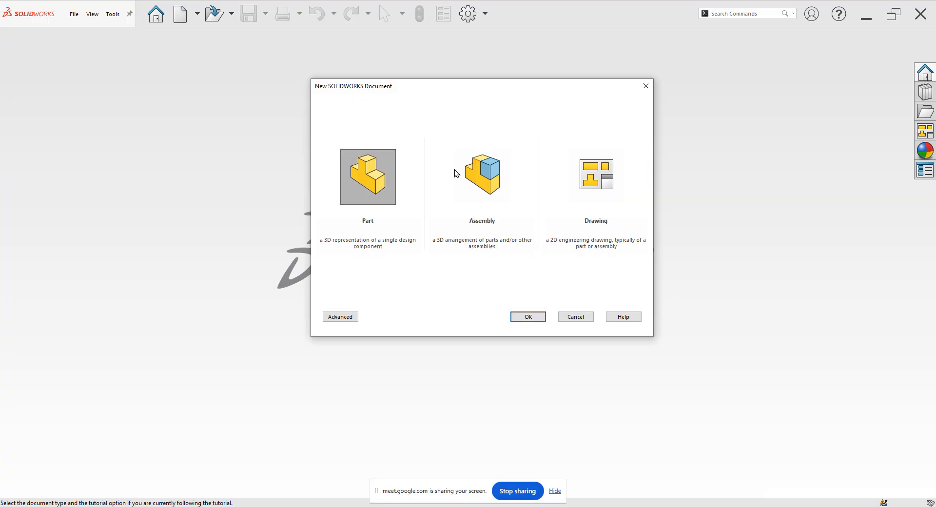
Step: Create a new part document
{"action": "left_click", "coordinate": [642, 91]}
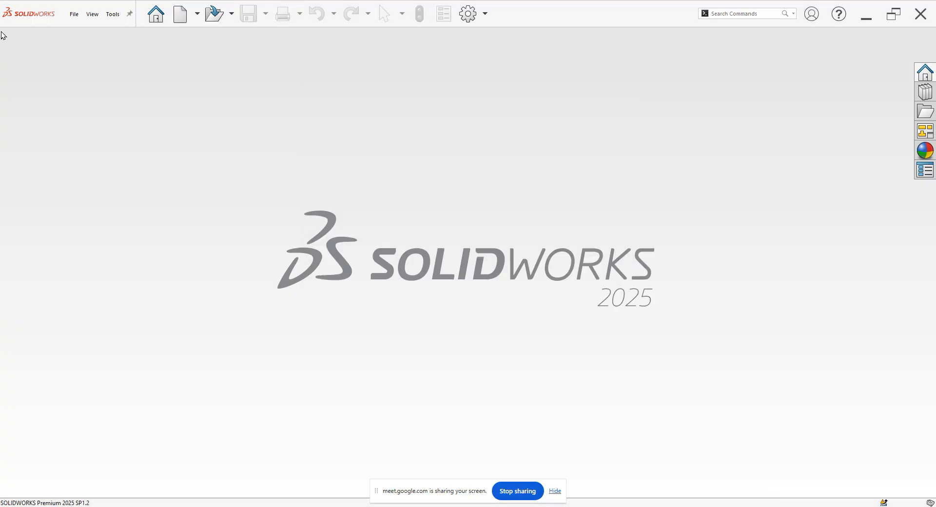
{"action": "left_click", "coordinate": [73, 18]}
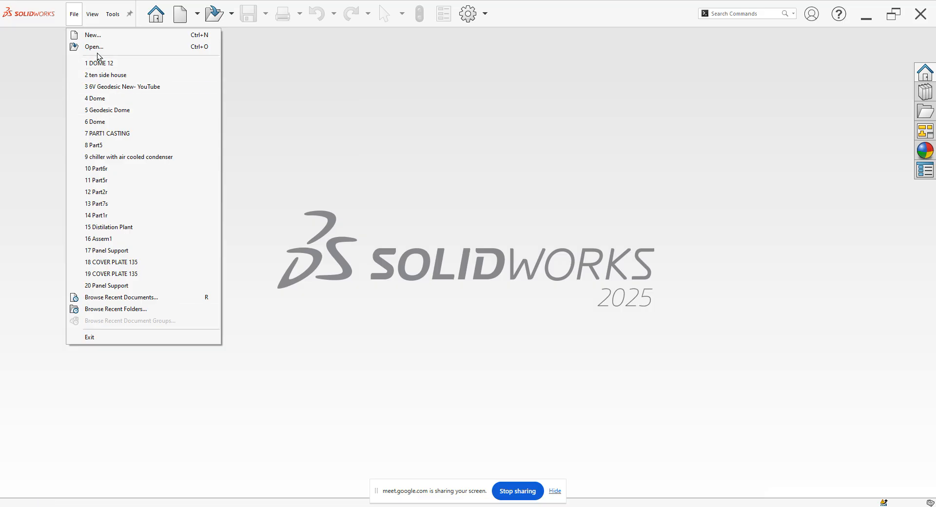
{"action": "left_click", "coordinate": [95, 37]}
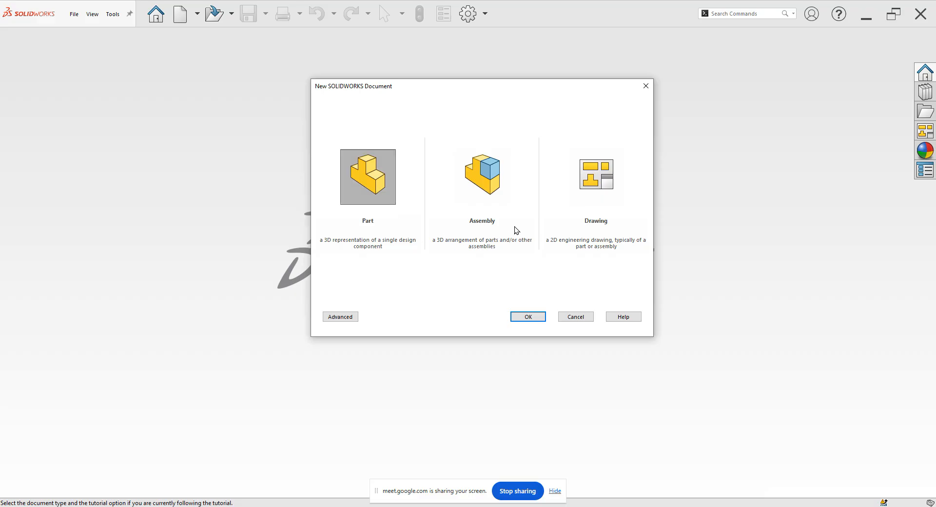
{"action": "double_click", "coordinate": [378, 189]}
{"action": "left_click", "coordinate": [483, 182]}
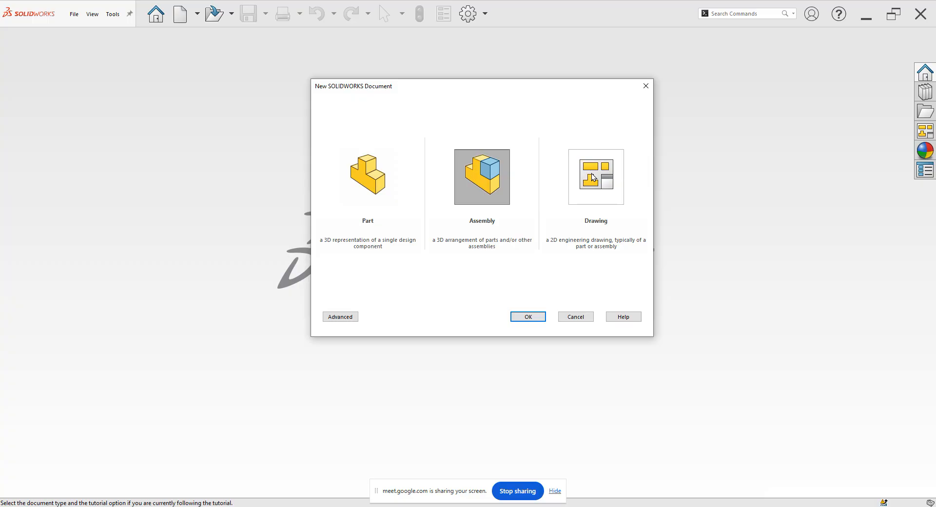
{"action": "left_click", "coordinate": [594, 178]}
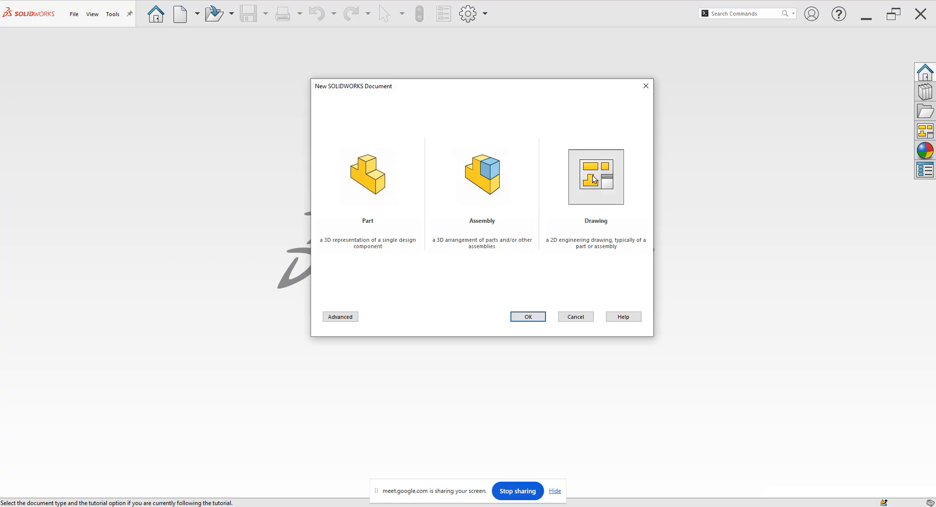
{"action": "left_click", "coordinate": [365, 175]}
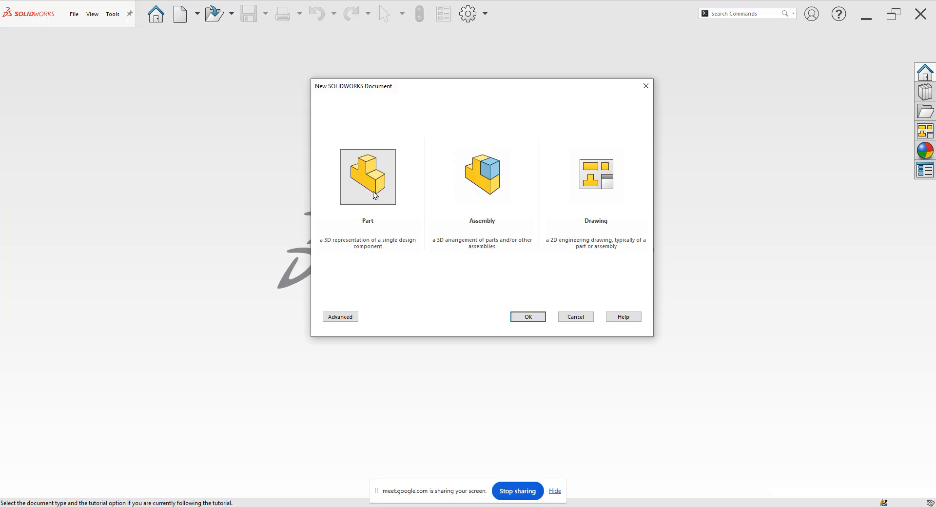
{"action": "left_click", "coordinate": [516, 317]}
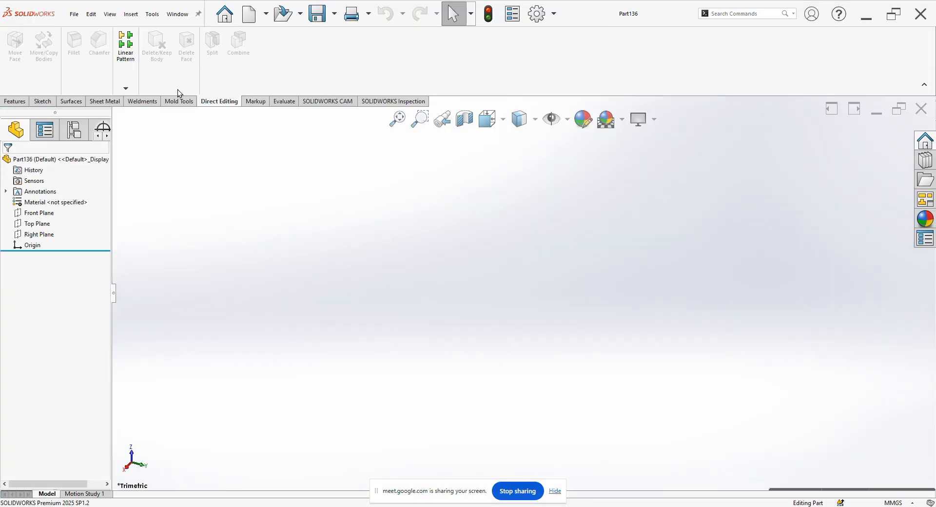
Step: Examine the Features, Sketch, Surfaces, Sheet Metal, Weldments and Mold Tools command sets available for the part
{"action": "left_click", "coordinate": [21, 102]}
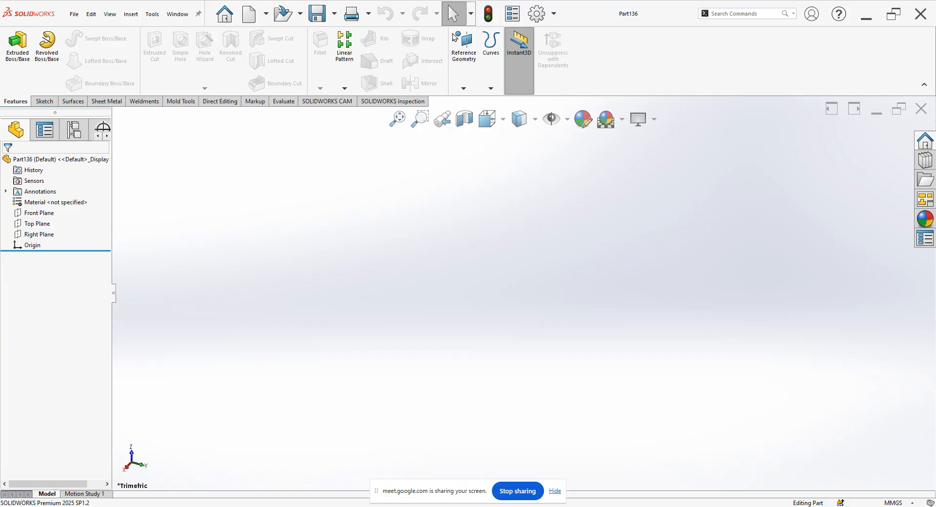
{"action": "left_click", "coordinate": [716, 12]}
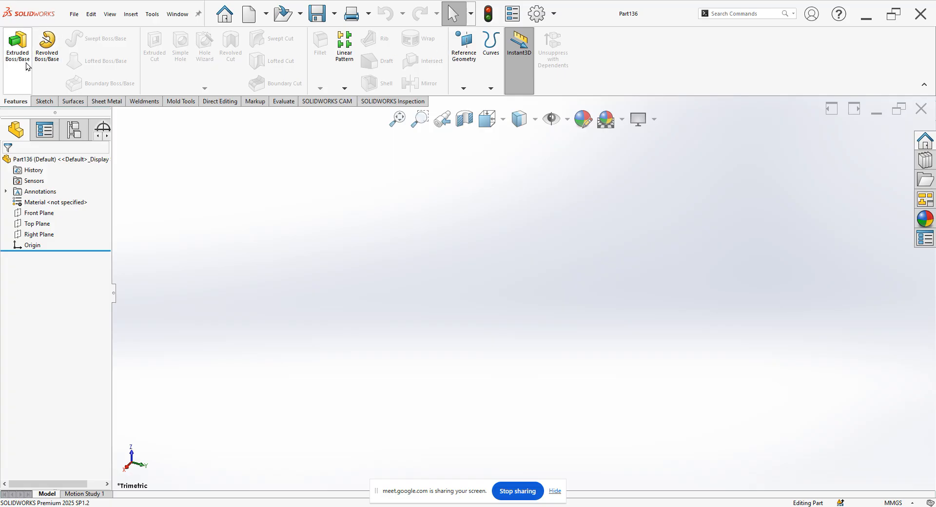
{"action": "left_click", "coordinate": [43, 102]}
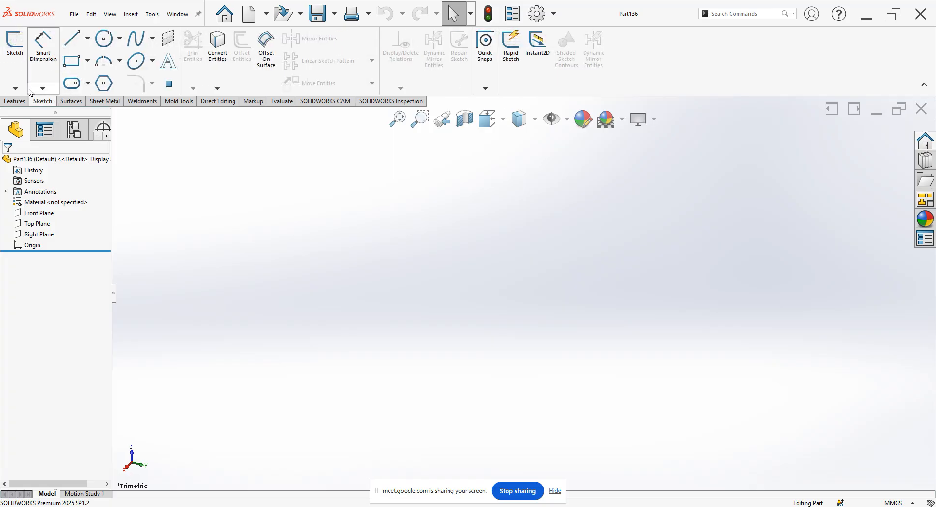
{"action": "left_click", "coordinate": [71, 102]}
{"action": "left_click", "coordinate": [108, 101]}
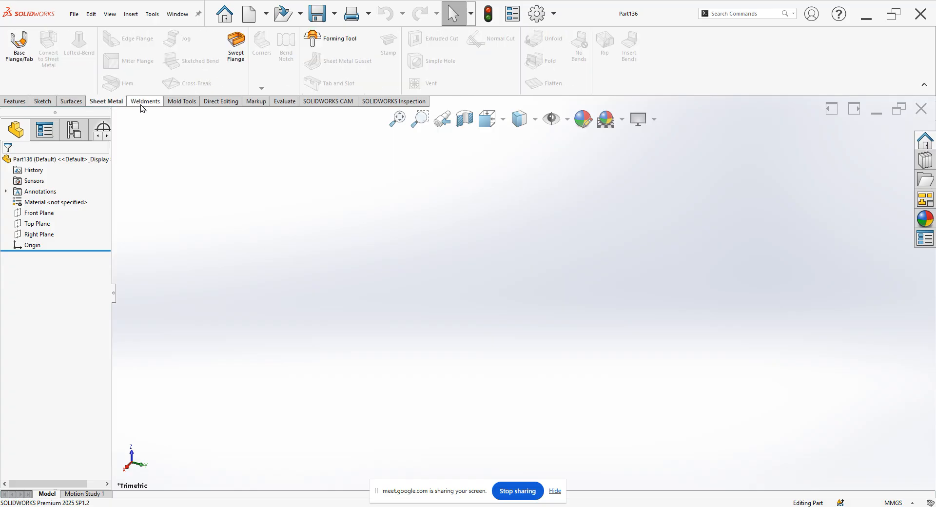
{"action": "left_click", "coordinate": [141, 105]}
{"action": "left_click", "coordinate": [189, 108]}
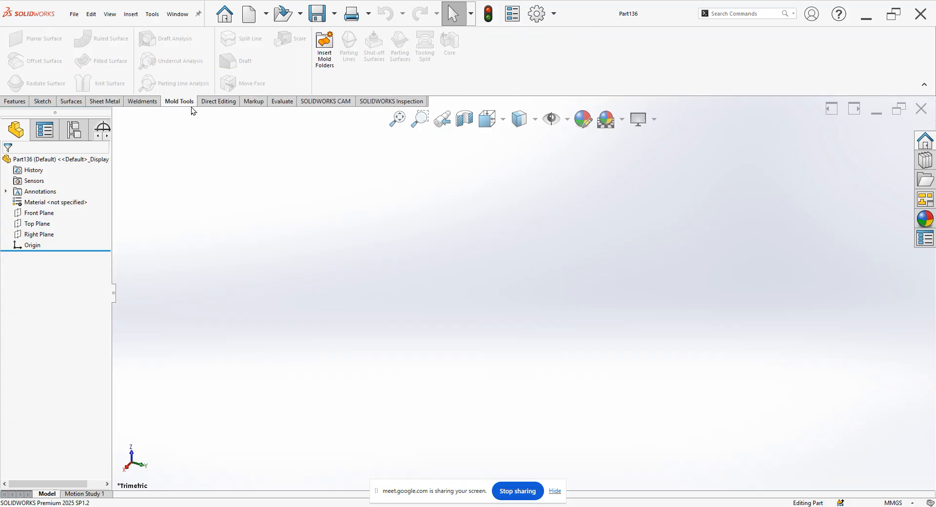
{"action": "left_click", "coordinate": [15, 101]}
{"action": "left_click", "coordinate": [41, 103]}
{"action": "left_click", "coordinate": [20, 104]}
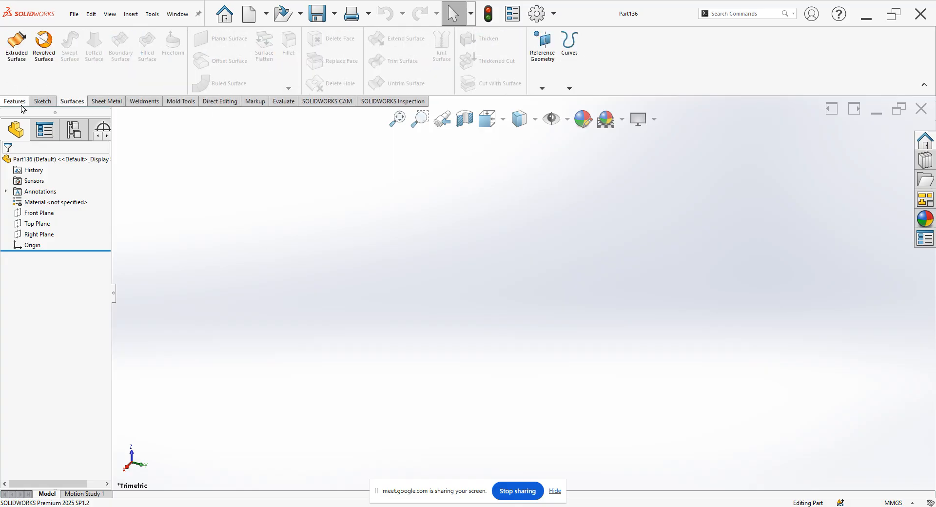
{"action": "left_click", "coordinate": [42, 103]}
{"action": "left_click", "coordinate": [64, 106]}
{"action": "left_click", "coordinate": [46, 102]}
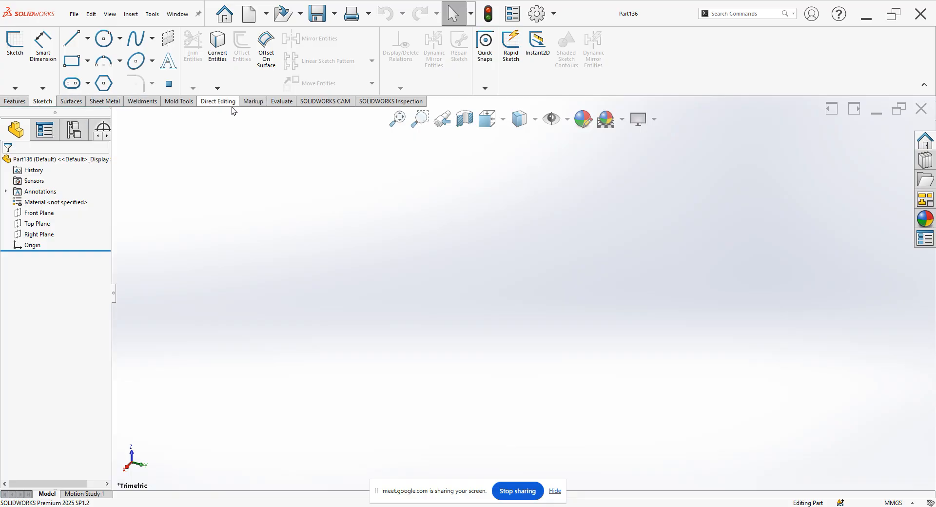
Step: Hide the Mold Tools command set from the CommandManager
{"action": "right_click", "coordinate": [259, 105]}
{"action": "mouse_move", "coordinate": [283, 133]}
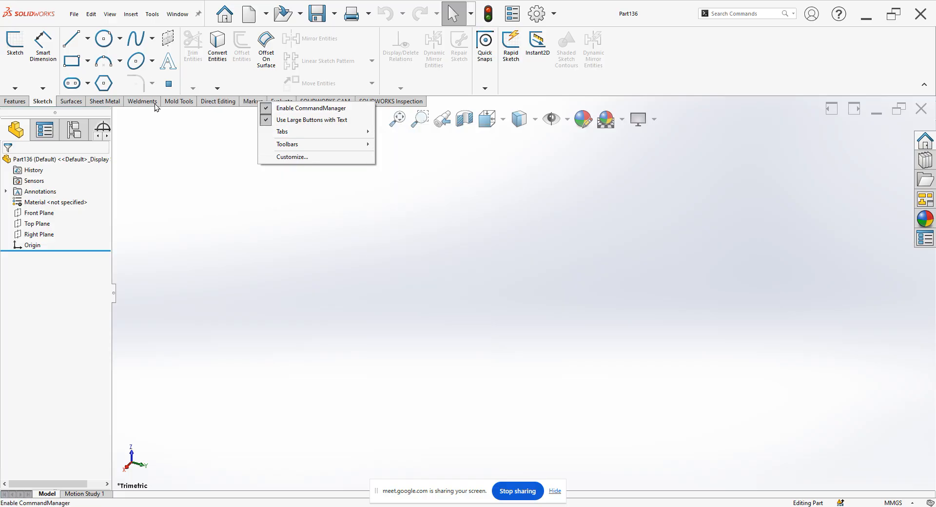
{"action": "mouse_move", "coordinate": [338, 132]}
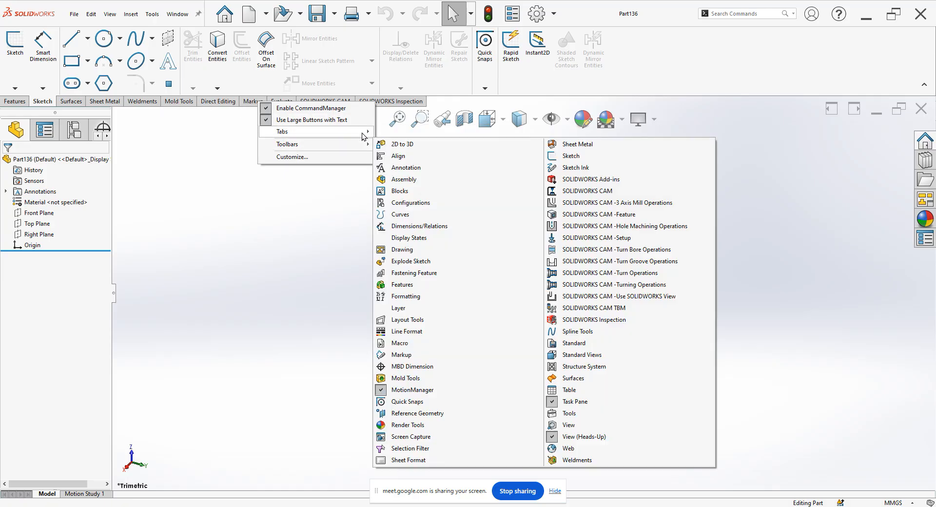
{"action": "mouse_move", "coordinate": [361, 133]}
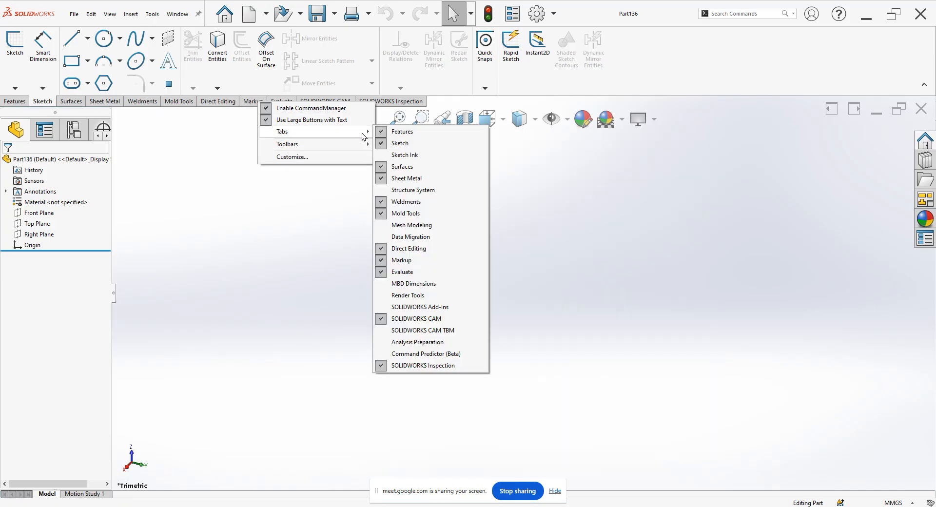
{"action": "left_click", "coordinate": [409, 213]}
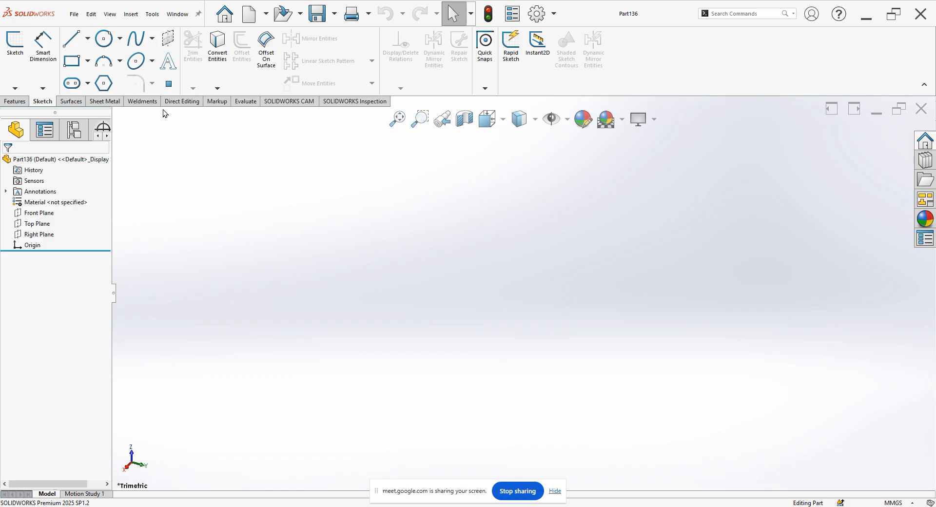
Step: Show the Mold Tools command set in the CommandManager again
{"action": "right_click", "coordinate": [313, 101]}
{"action": "mouse_move", "coordinate": [332, 130]}
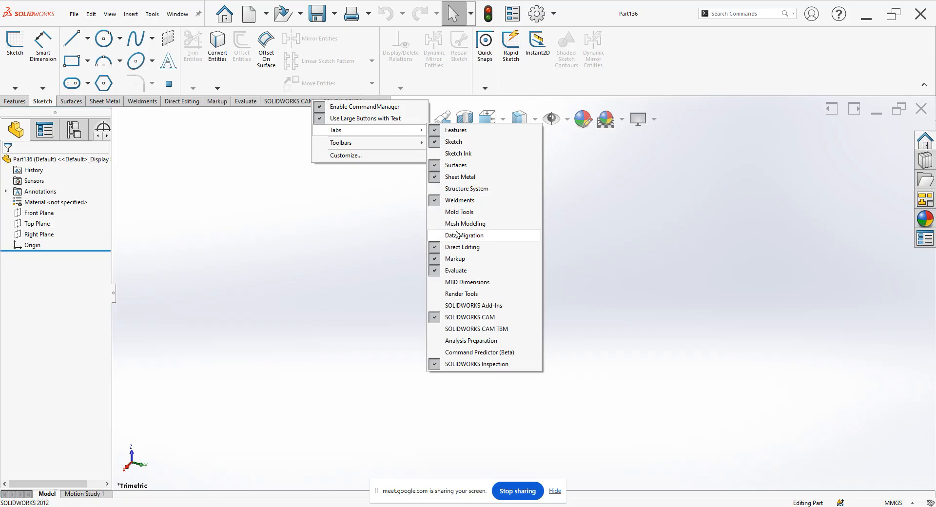
{"action": "left_click", "coordinate": [458, 213]}
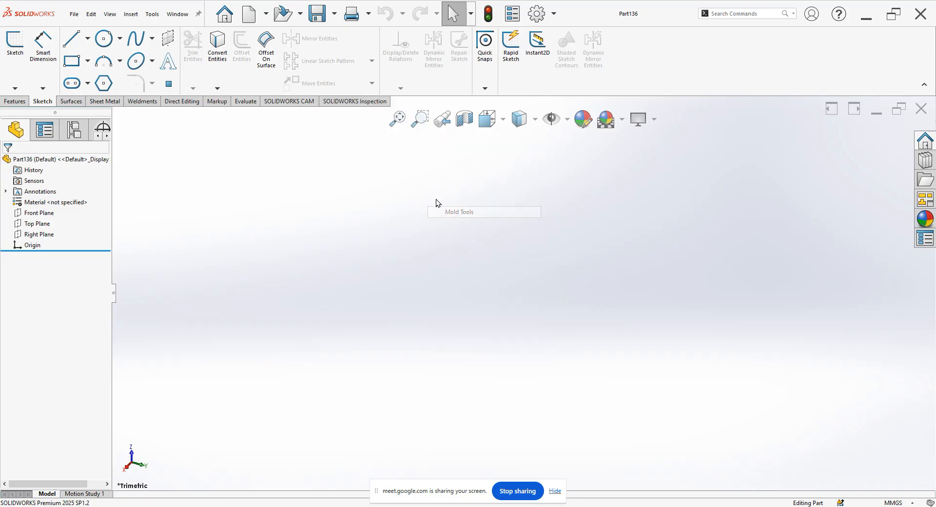
{"action": "left_click", "coordinate": [103, 103]}
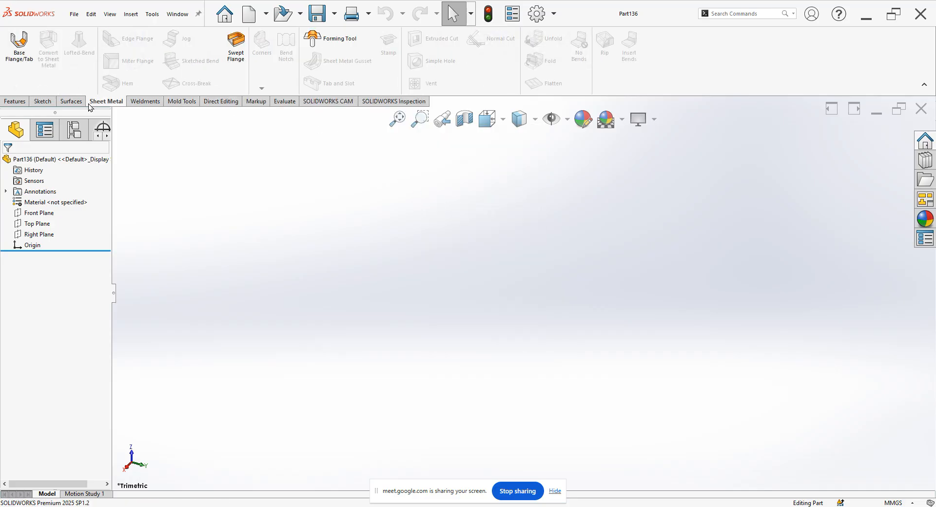
{"action": "left_click", "coordinate": [14, 102]}
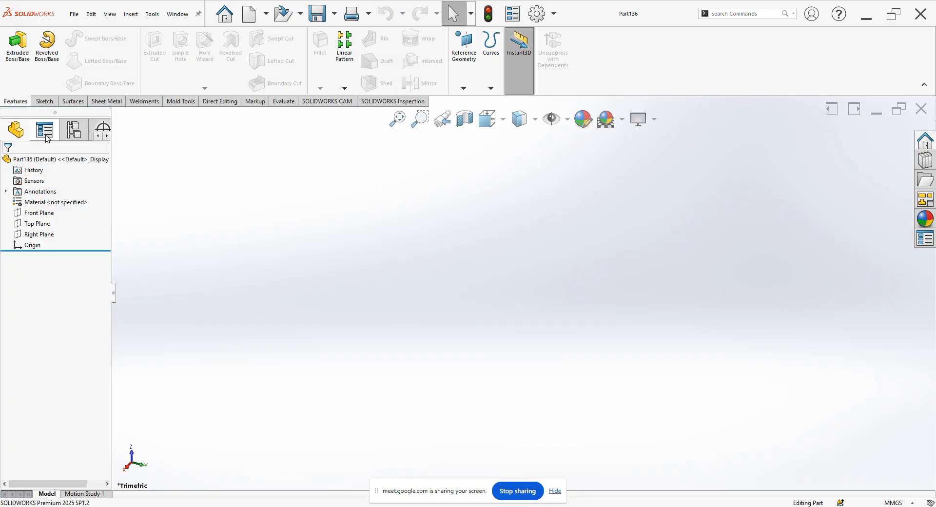
{"action": "left_click", "coordinate": [44, 101]}
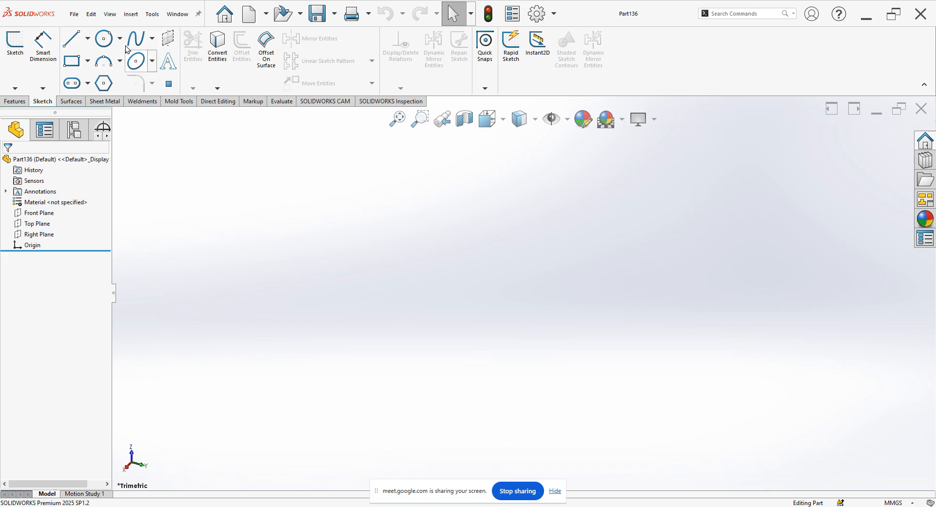
{"action": "left_click", "coordinate": [74, 101]}
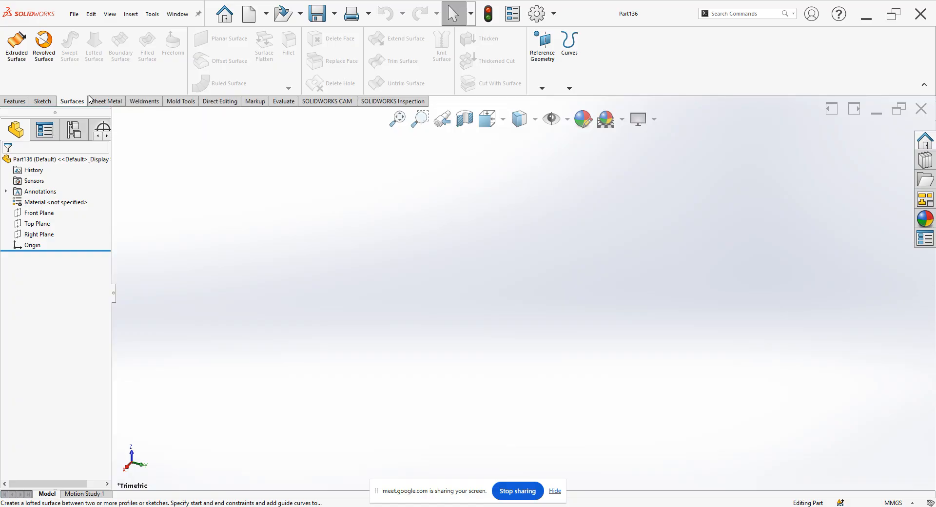
{"action": "left_click", "coordinate": [23, 103]}
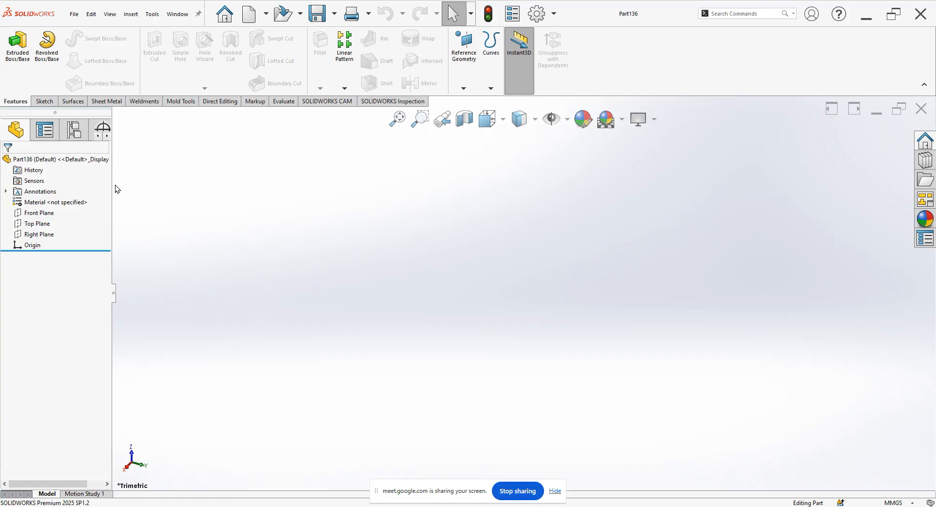
Step: Open the recent document PART1 CASTING
{"action": "left_click", "coordinate": [75, 18]}
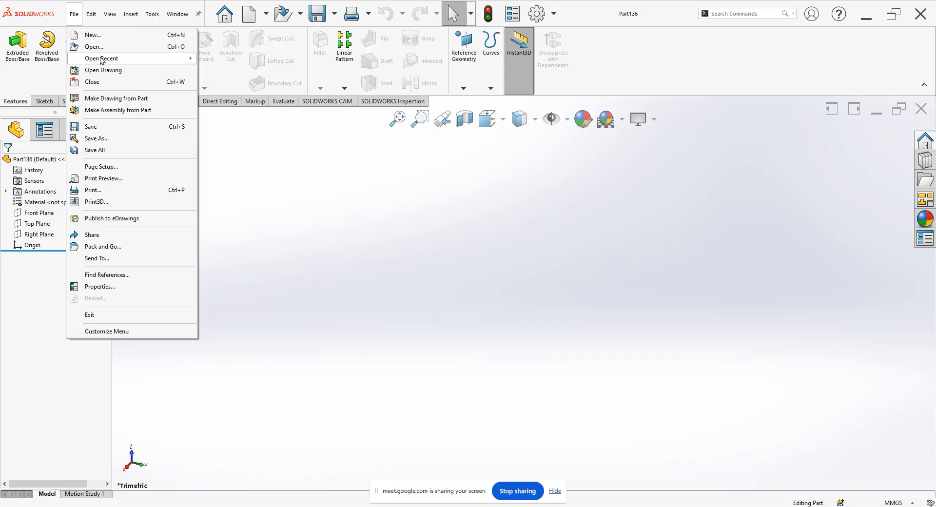
{"action": "mouse_move", "coordinate": [105, 59]}
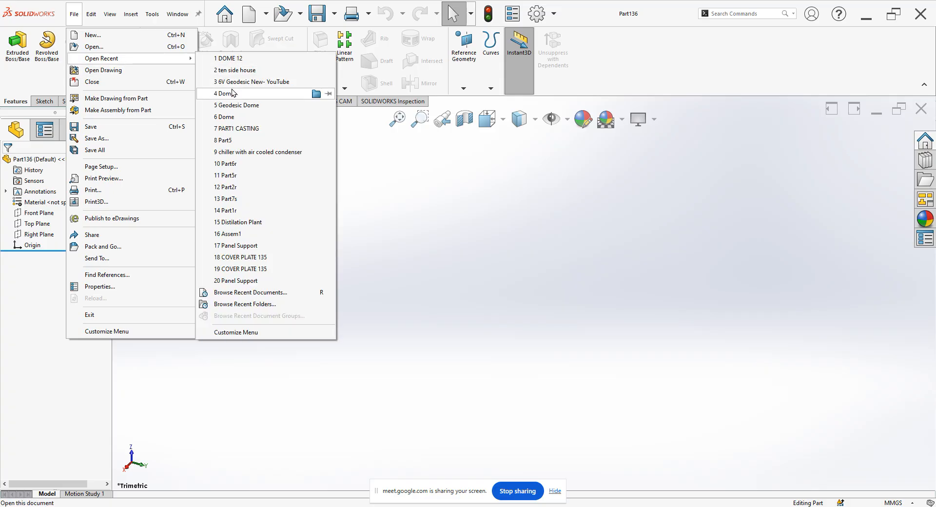
{"action": "mouse_move", "coordinate": [233, 92]}
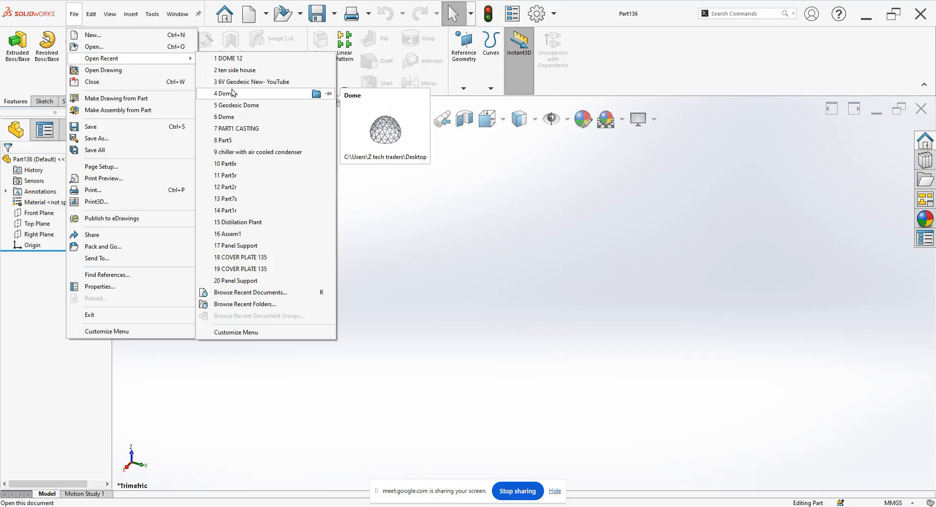
{"action": "left_click", "coordinate": [237, 128]}
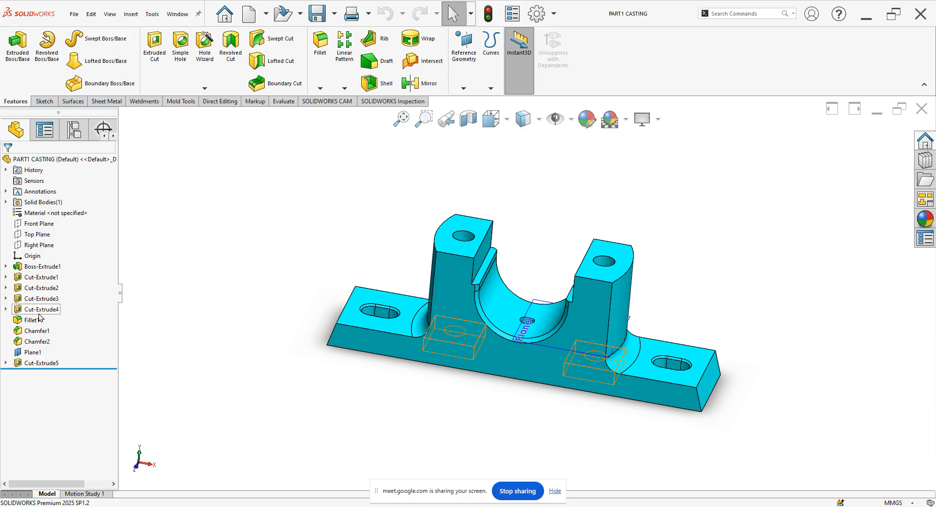
Step: Inspect the diameter dimension of Cut-Extrude1 on the casting by opening its value for editing, and close the dimension properties
{"action": "left_click", "coordinate": [42, 277]}
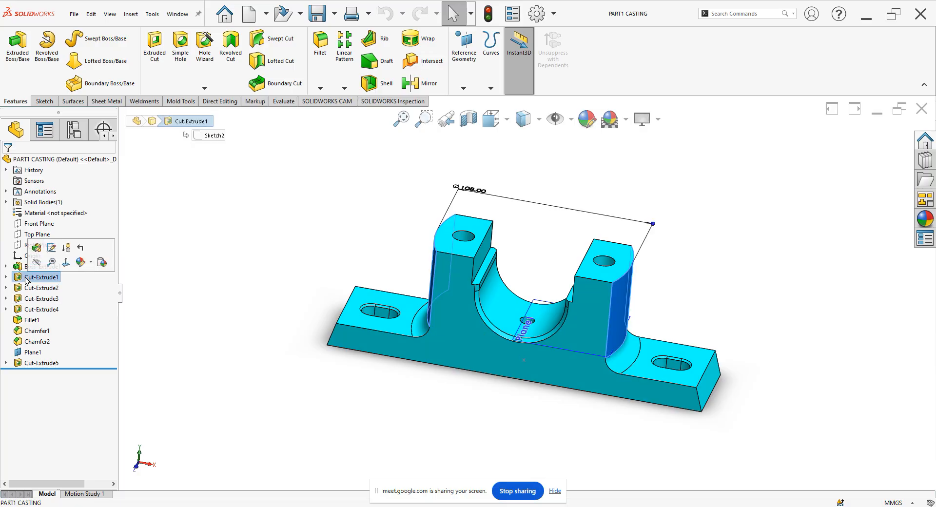
{"action": "middle_click_drag", "start_coordinate": [415, 262], "coordinate": [622, 266]}
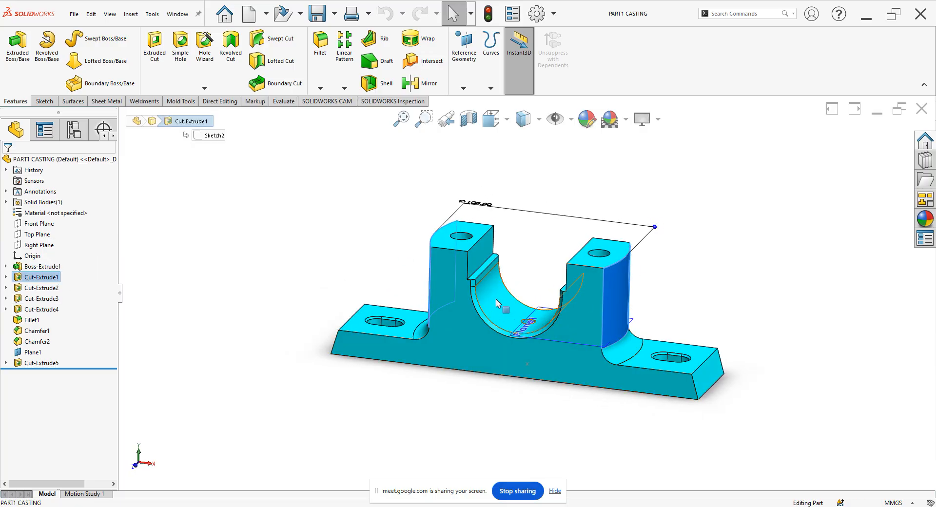
{"action": "middle_click_drag", "start_coordinate": [490, 283], "coordinate": [490, 299]}
{"action": "double_click", "coordinate": [477, 189]}
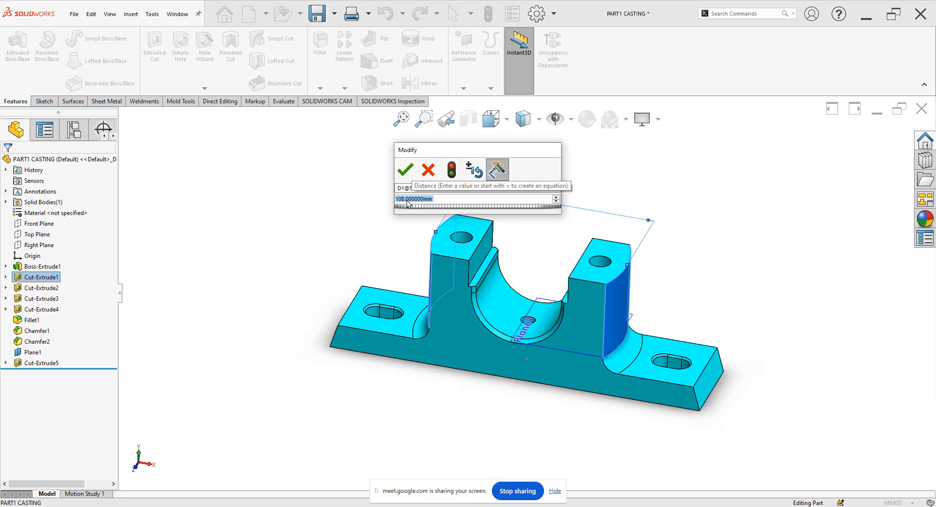
{"action": "left_click", "coordinate": [405, 169]}
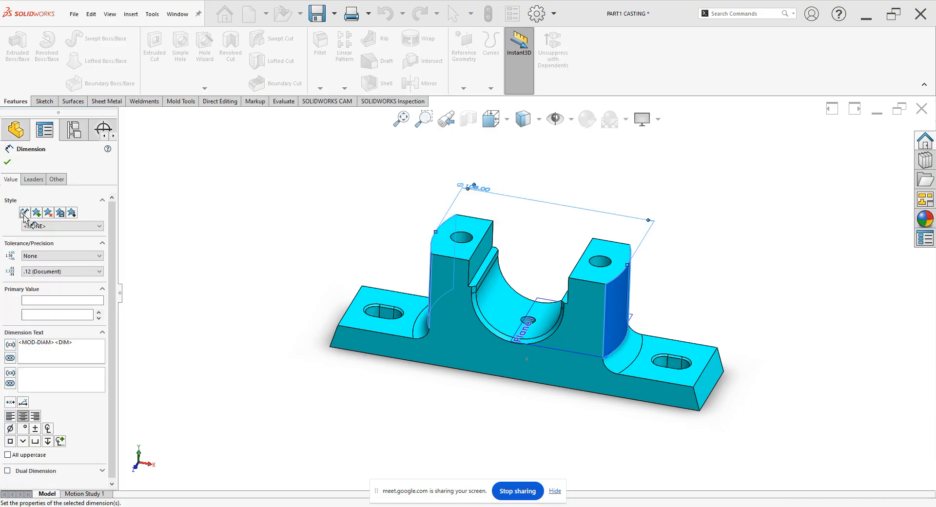
{"action": "left_click", "coordinate": [9, 160]}
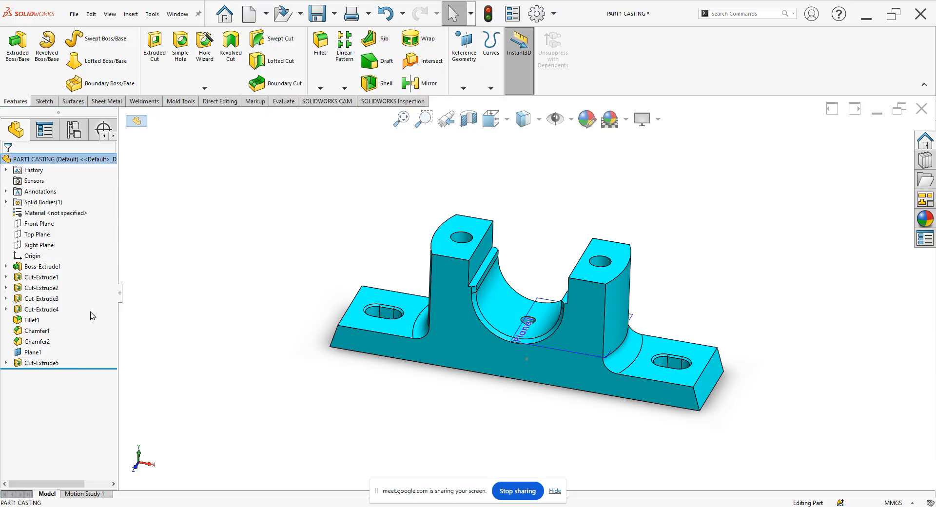
Step: Roll the casting's feature history back to just after Boss-Extrude1
{"action": "left_click_drag", "start_coordinate": [93, 369], "coordinate": [92, 272]}
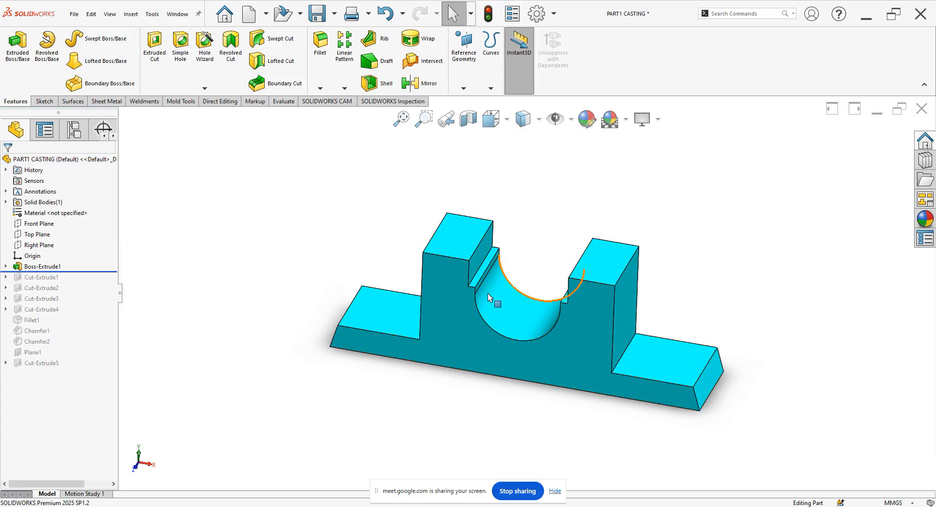
Step: Roll the casting's feature history forward one feature at a time through Cut-Extrude1, Cut-Extrude2 and Cut-Extrude3, viewing the cuts on its underside
{"action": "left_click_drag", "start_coordinate": [89, 269], "coordinate": [89, 283]}
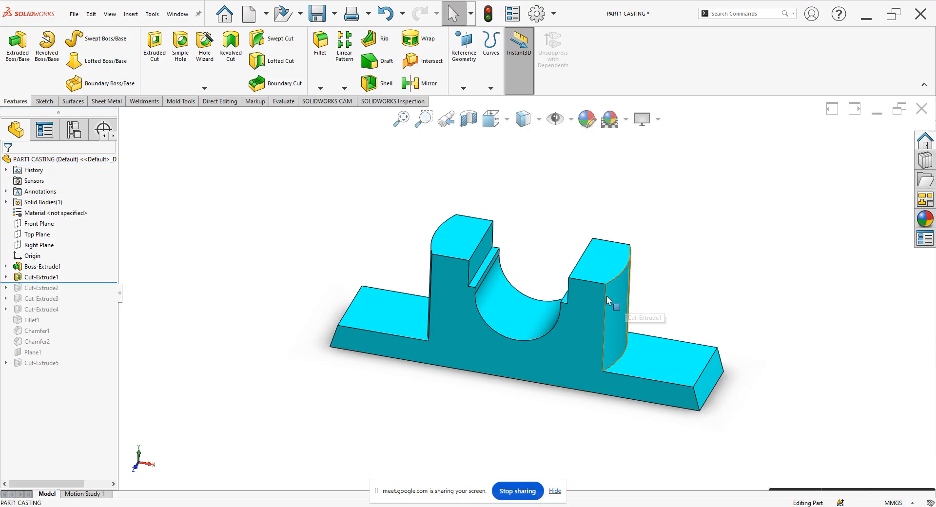
{"action": "left_click", "coordinate": [620, 305]}
{"action": "left_click_drag", "start_coordinate": [57, 284], "coordinate": [57, 293]}
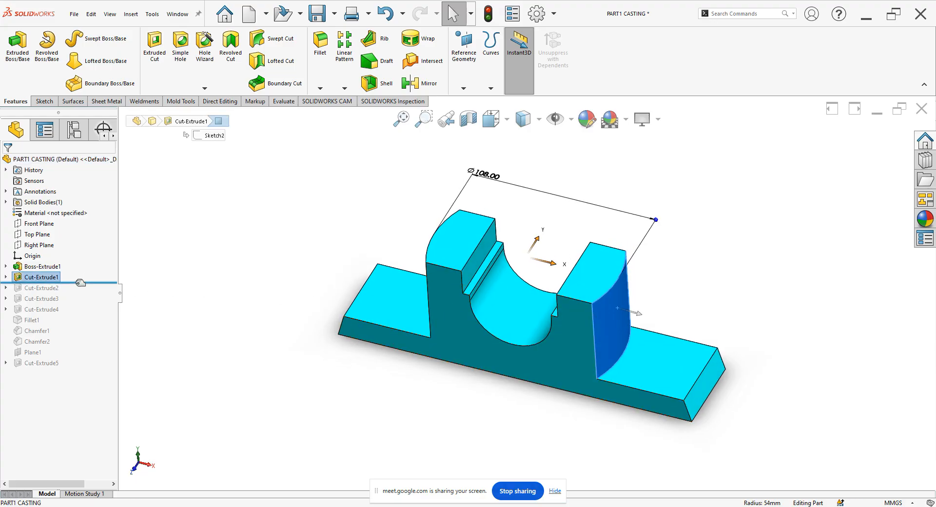
{"action": "middle_click_drag", "start_coordinate": [473, 331], "coordinate": [602, 185]}
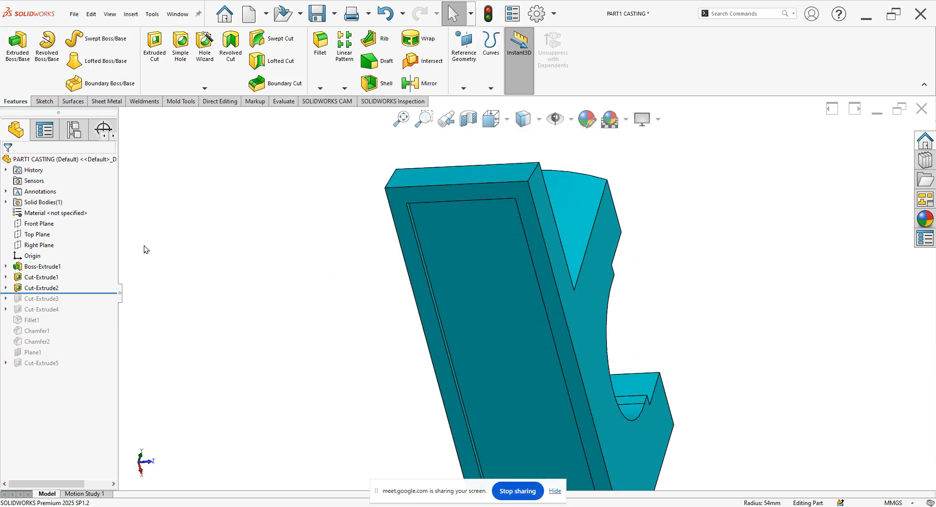
{"action": "left_click_drag", "start_coordinate": [83, 293], "coordinate": [80, 304]}
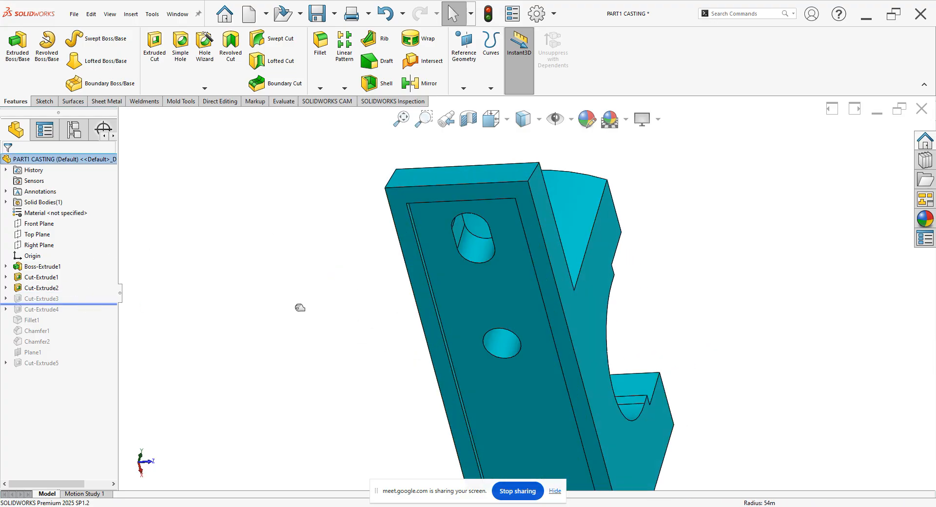
Step: Roll the feature history forward to the end after Cut-Extrude5 and inspect the complete casting from several angles
{"action": "key", "text": "z"}
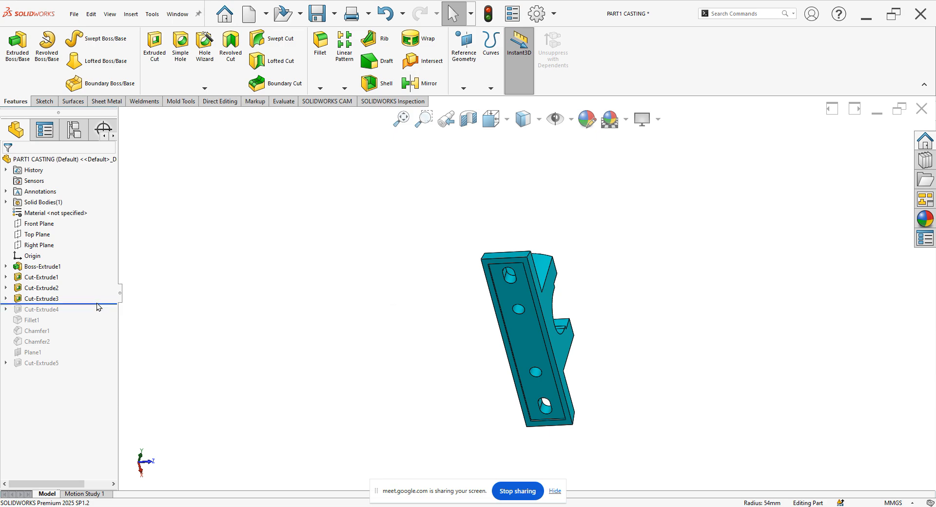
{"action": "left_click_drag", "start_coordinate": [98, 302], "coordinate": [86, 369]}
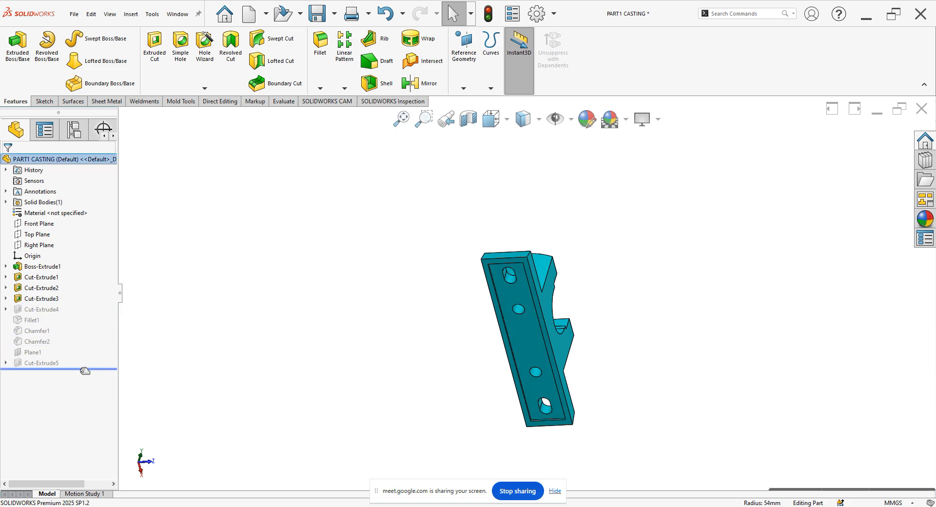
{"action": "middle_click_drag", "start_coordinate": [509, 267], "coordinate": [433, 298]}
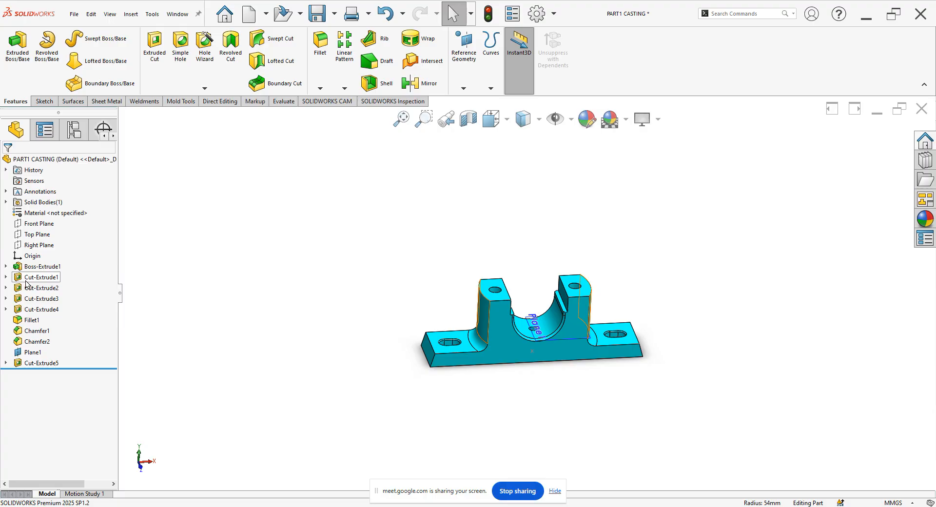
{"action": "middle_click_drag", "start_coordinate": [443, 402], "coordinate": [393, 418]}
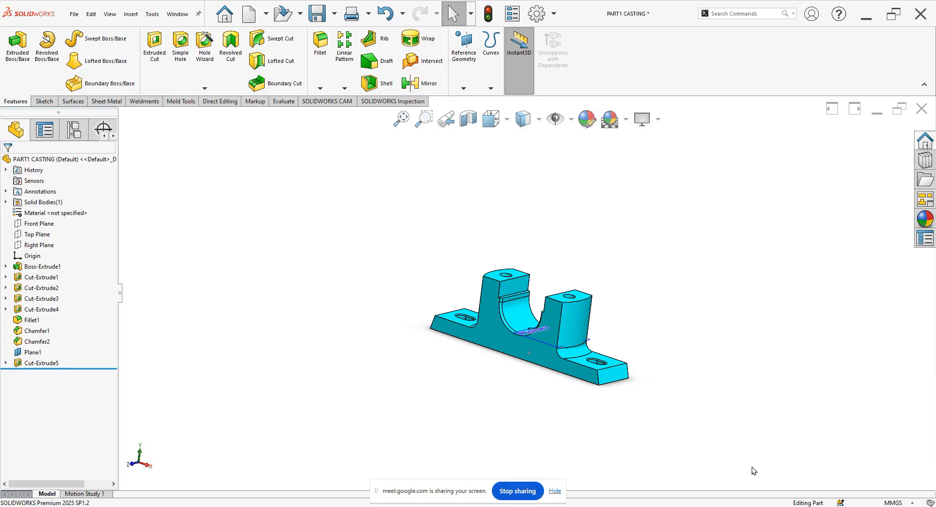
Step: Reduce the SOLIDWORKS window, show the list of available document unit systems, close it and maximize the window again
{"action": "left_click", "coordinate": [894, 13]}
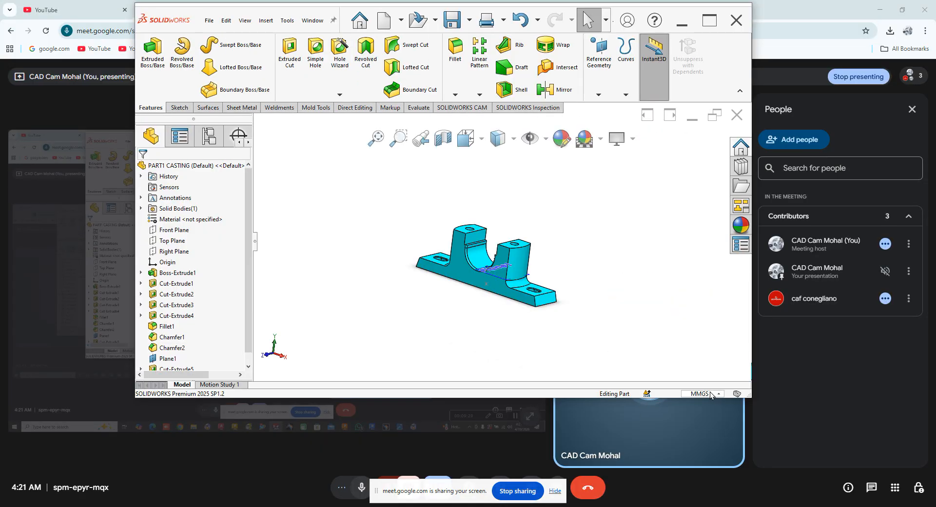
{"action": "left_click", "coordinate": [710, 391]}
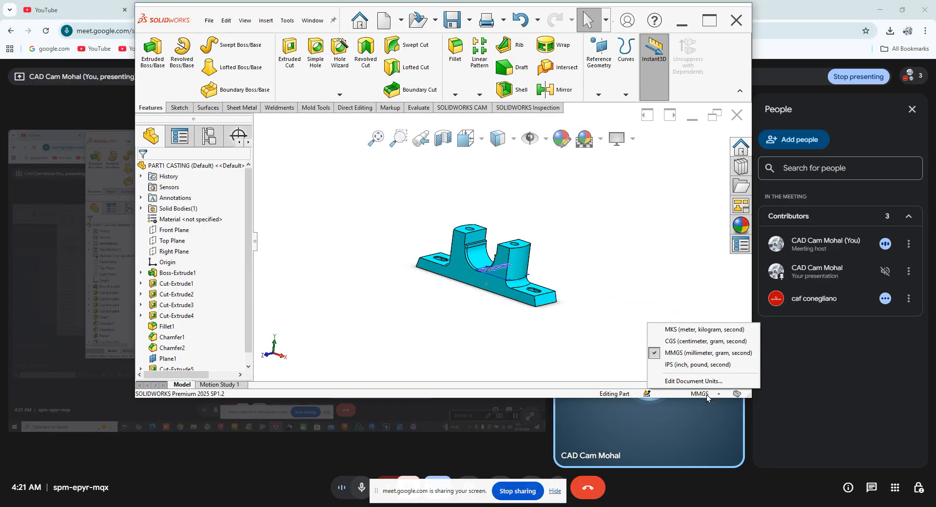
{"action": "left_click", "coordinate": [706, 394]}
{"action": "left_click", "coordinate": [716, 21]}
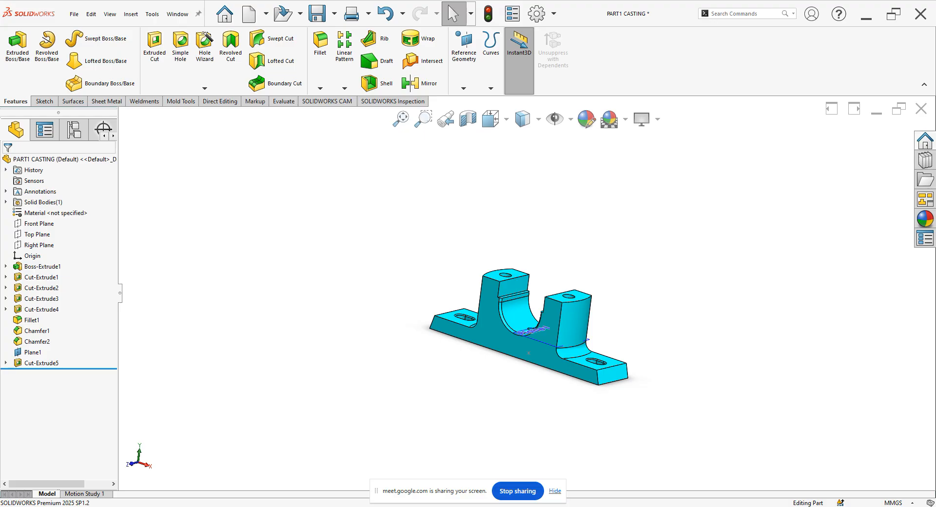
Step: Switch to the SOLIDWORKS book PDF, view the Units and Dimension Standard figure on page 36, and return to SOLIDWORKS
{"action": "left_click", "coordinate": [251, 468]}
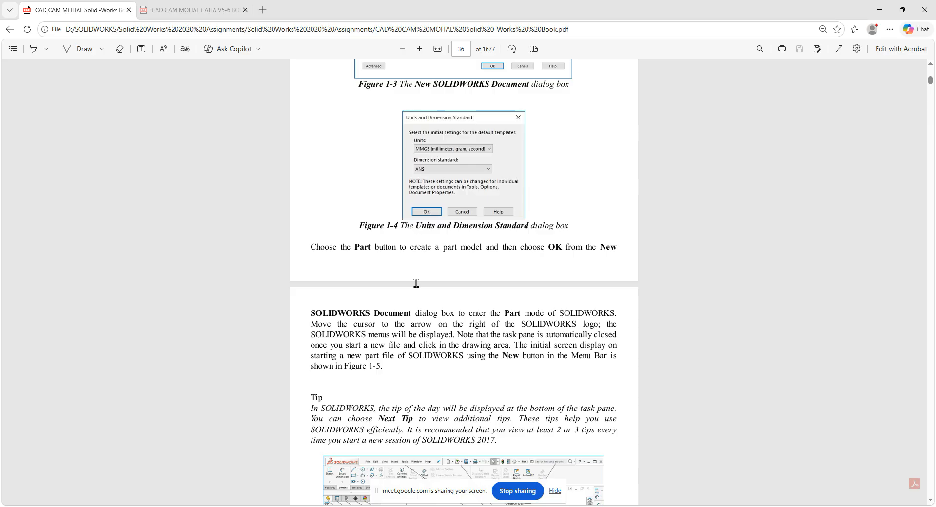
{"action": "left_click", "coordinate": [438, 473]}
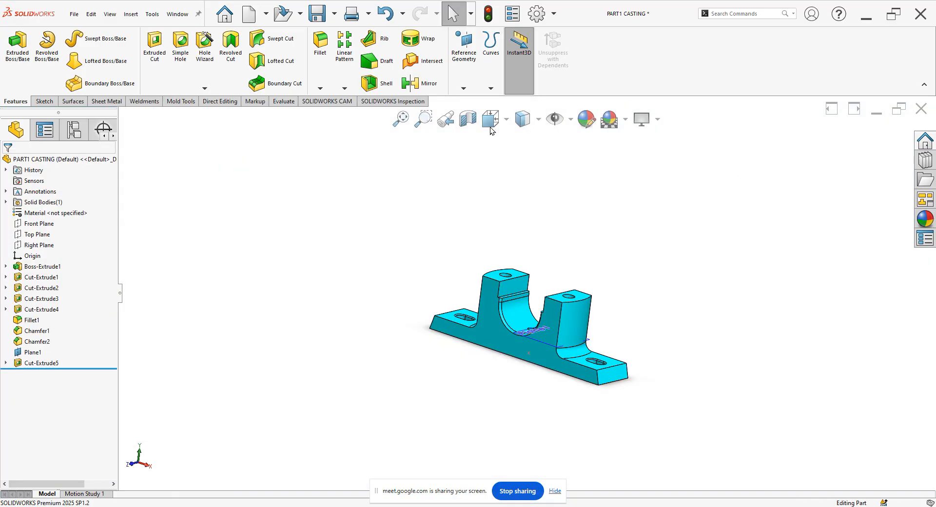
Step: Show the casting in isometric orientation, try zooming in and out, and fit the whole model with Zoom to Fit
{"action": "left_click", "coordinate": [491, 119]}
{"action": "left_click", "coordinate": [408, 297]}
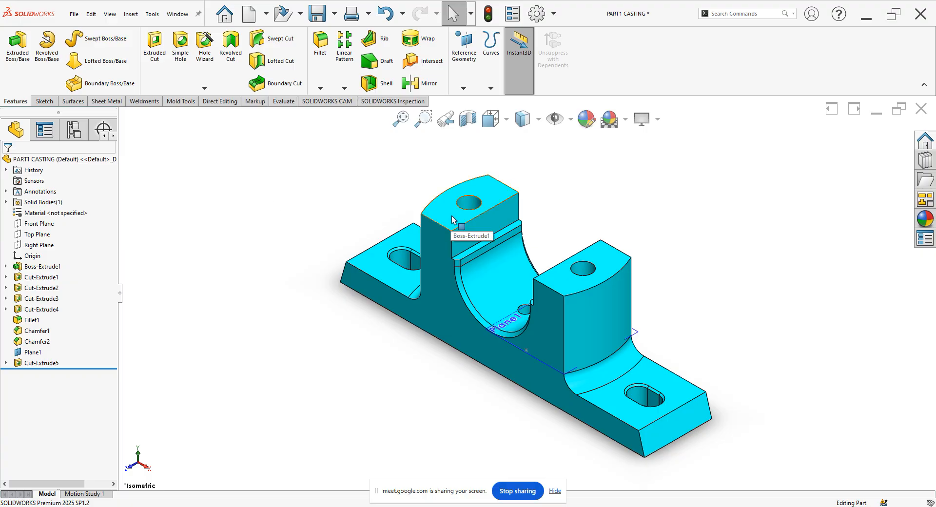
{"action": "scroll", "coordinate": [563, 267], "scroll_direction": "up", "scroll_amount": 3}
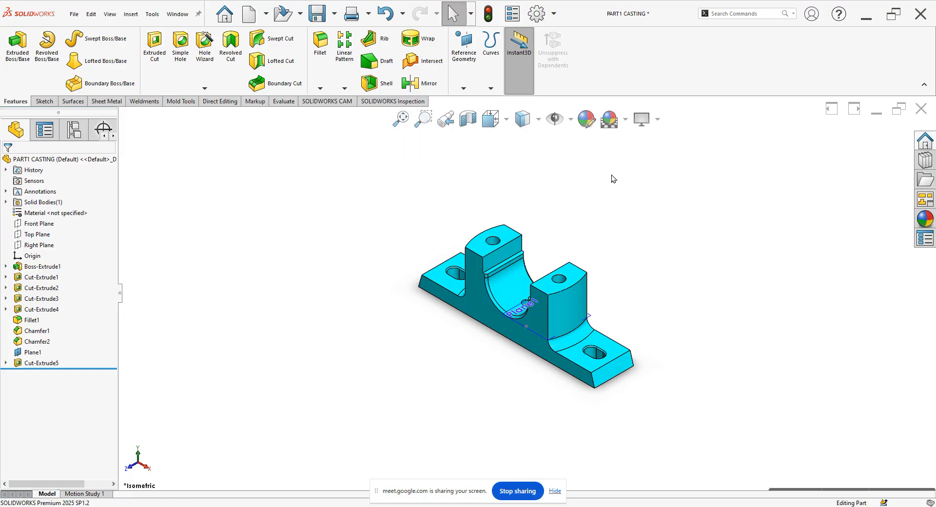
{"action": "scroll", "coordinate": [610, 173], "scroll_direction": "down", "scroll_amount": 2}
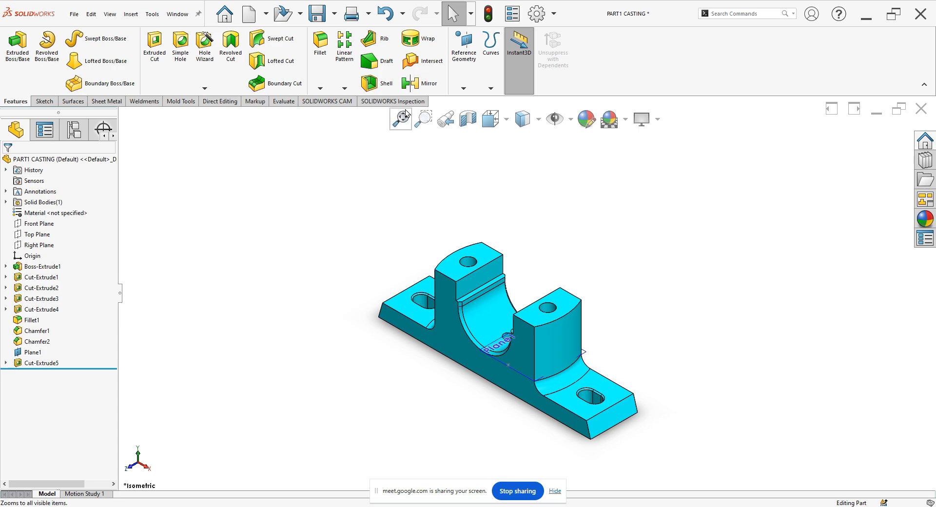
{"action": "right_click", "coordinate": [445, 149]}
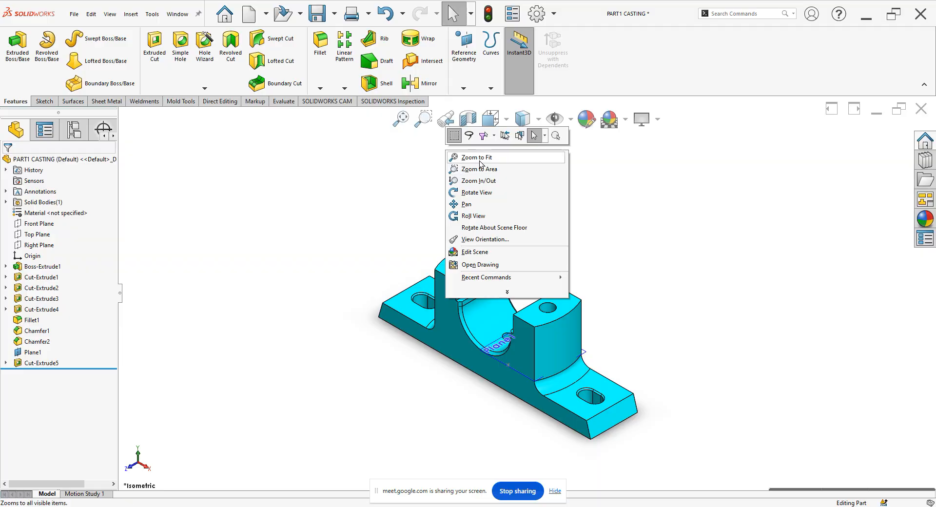
{"action": "left_click", "coordinate": [408, 176]}
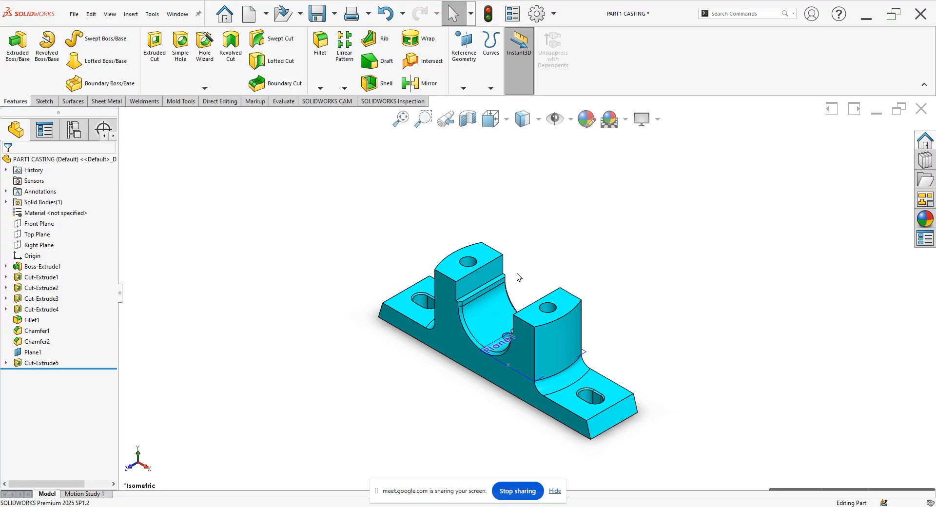
{"action": "scroll", "coordinate": [639, 280], "scroll_direction": "down", "scroll_amount": 3}
{"action": "scroll", "coordinate": [689, 257], "scroll_direction": "down", "scroll_amount": 6}
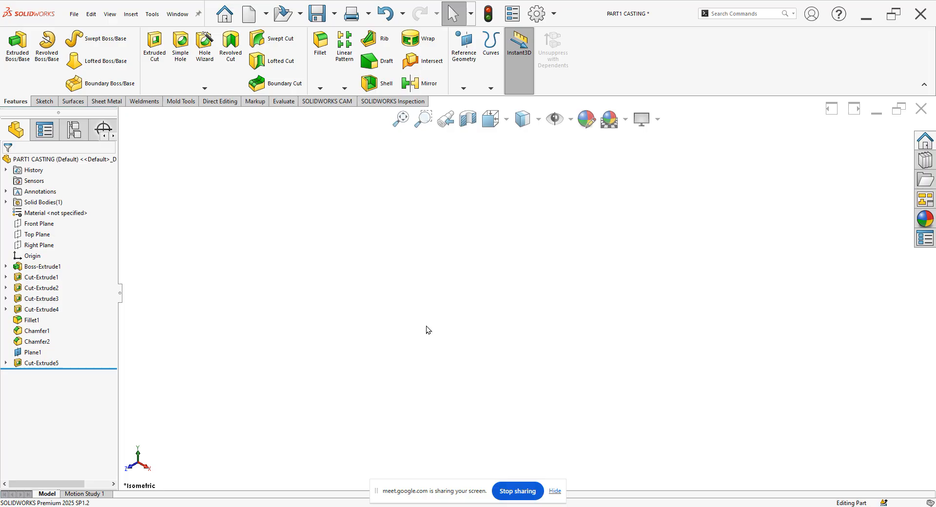
{"action": "left_click", "coordinate": [400, 119]}
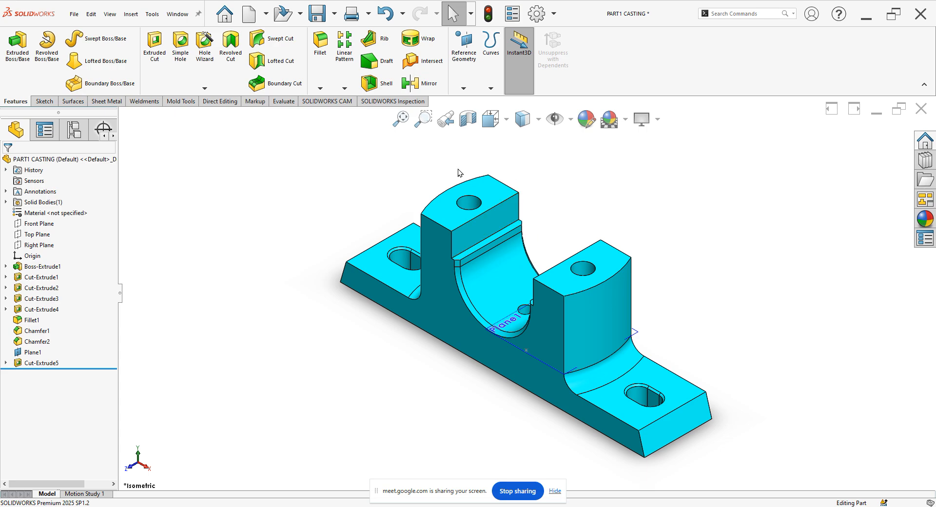
Step: Start a sketch on the post's top face, draw a circle of about 11.5 mm radius outside the casting and fit everything in view
{"action": "left_click", "coordinate": [483, 186]}
{"action": "left_click", "coordinate": [527, 157]}
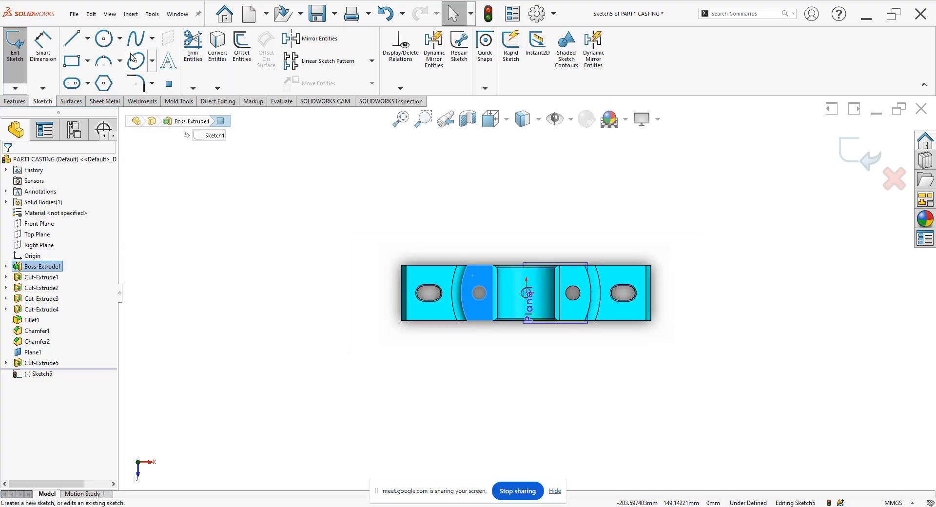
{"action": "left_click", "coordinate": [103, 38]}
{"action": "left_click_drag", "start_coordinate": [438, 219], "coordinate": [447, 226]}
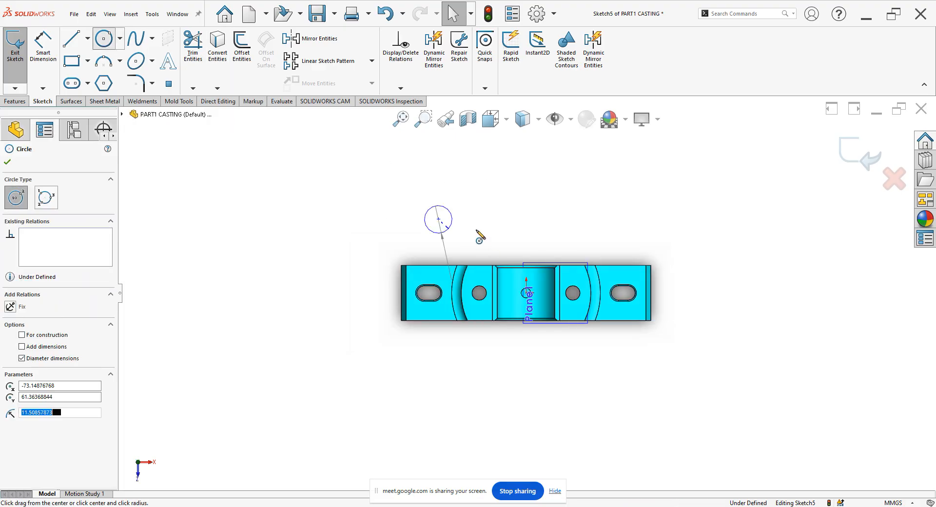
{"action": "scroll", "coordinate": [602, 211], "scroll_direction": "up", "scroll_amount": 2}
{"action": "scroll", "coordinate": [619, 209], "scroll_direction": "down", "scroll_amount": 8}
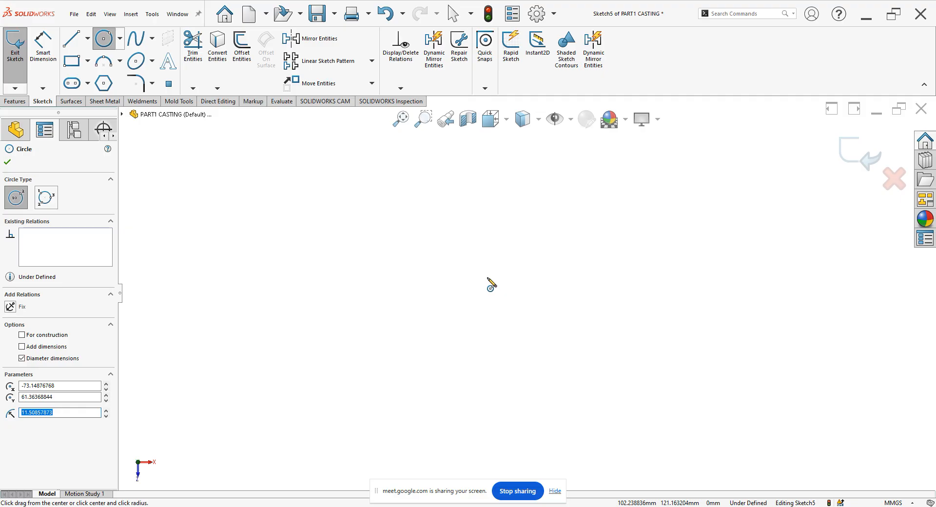
{"action": "left_click", "coordinate": [401, 118]}
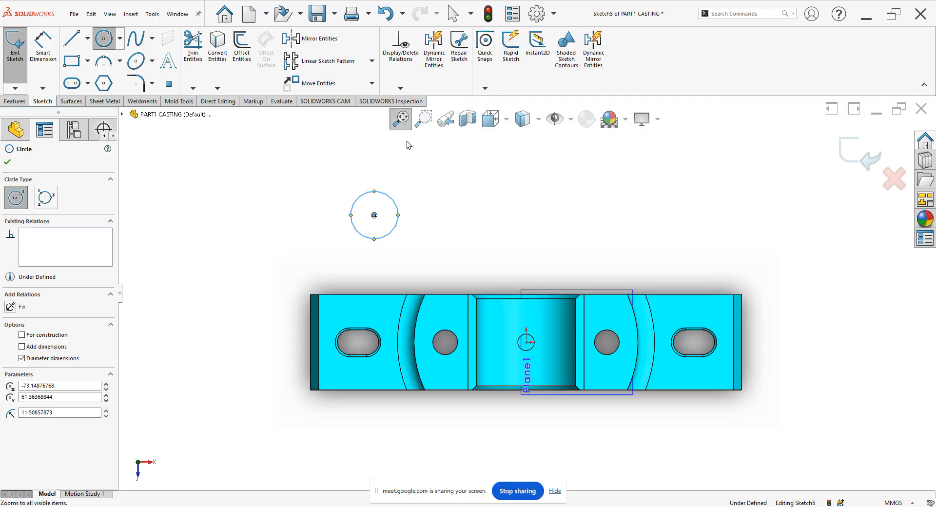
Step: Sketch a second circle of about 17.1 mm radius overlapping the first, and discard all changes to the sketch
{"action": "left_click", "coordinate": [375, 215]}
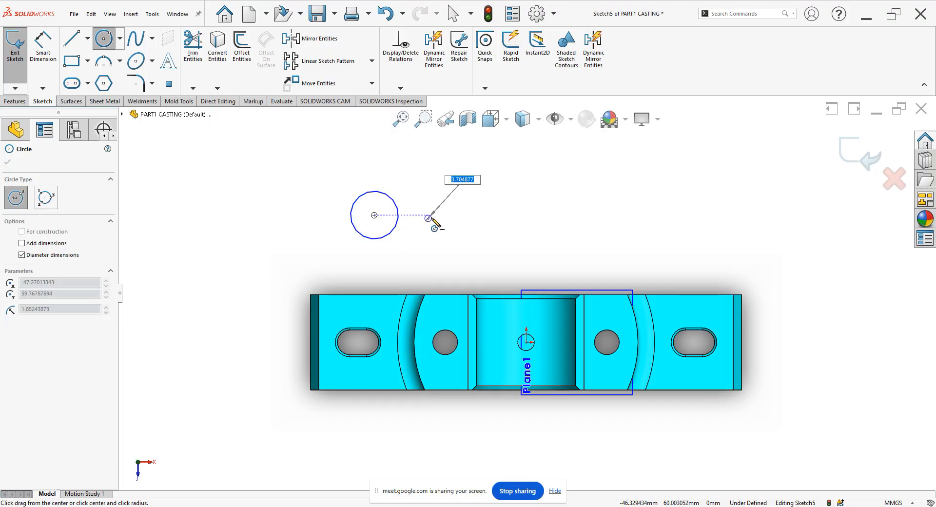
{"action": "left_click", "coordinate": [428, 217]}
{"action": "left_click", "coordinate": [464, 218]}
{"action": "right_click", "coordinate": [471, 212]}
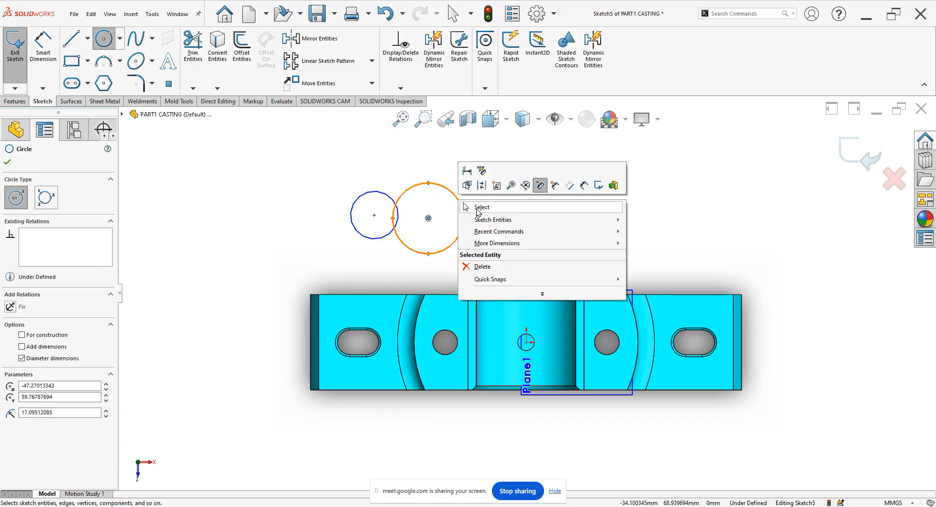
{"action": "left_click", "coordinate": [483, 210]}
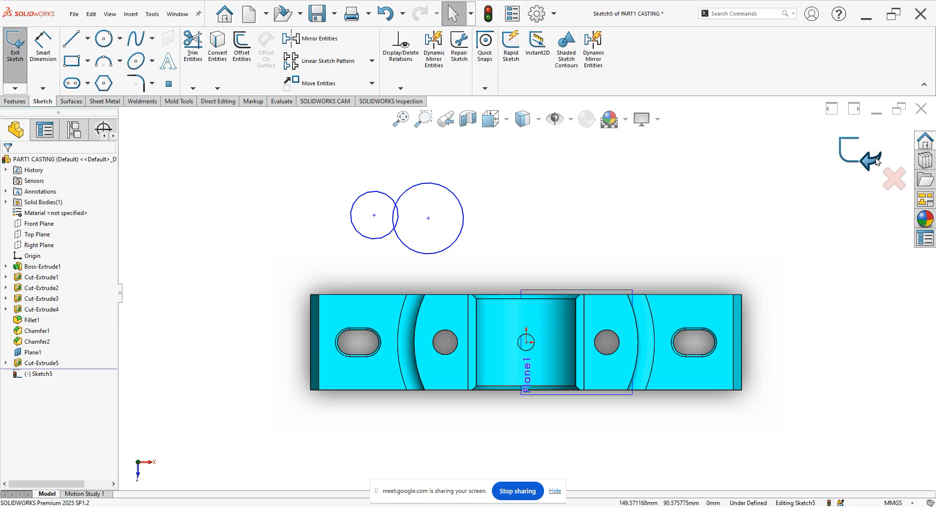
{"action": "left_click", "coordinate": [897, 182]}
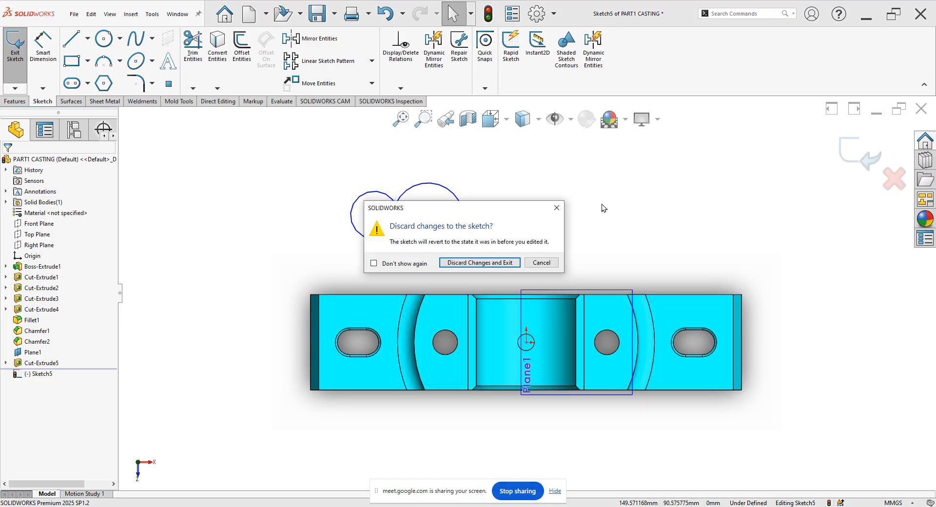
{"action": "left_click", "coordinate": [490, 261]}
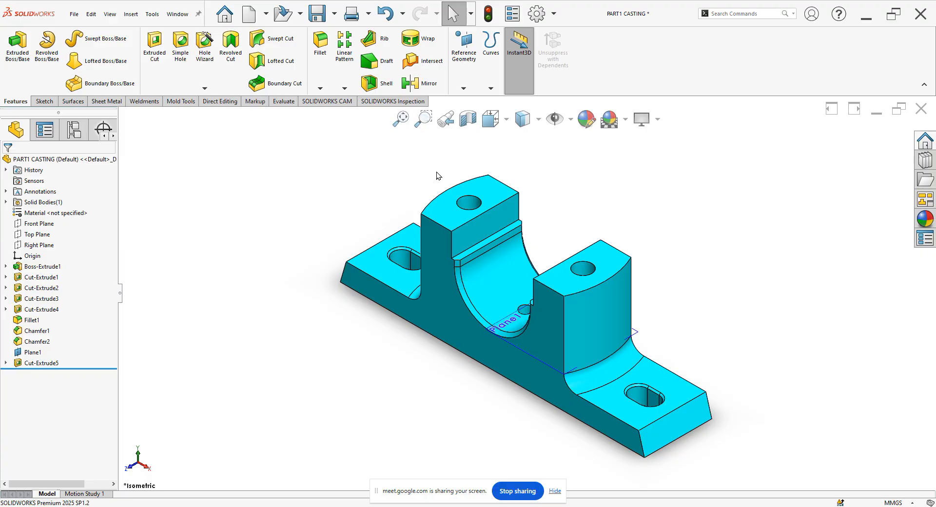
Step: Examine the casting's edges and corners up close by enlarging successive regions with Zoom to Area
{"action": "left_click", "coordinate": [423, 119]}
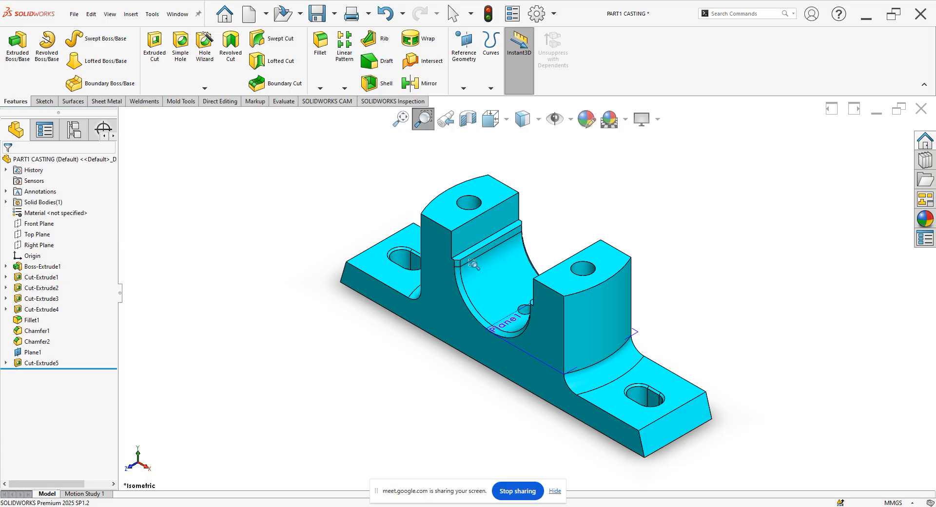
{"action": "left_click_drag", "start_coordinate": [481, 243], "coordinate": [436, 285]}
{"action": "left_click_drag", "start_coordinate": [580, 247], "coordinate": [418, 290]}
{"action": "left_click_drag", "start_coordinate": [637, 234], "coordinate": [263, 321]}
{"action": "left_click_drag", "start_coordinate": [476, 199], "coordinate": [297, 347]}
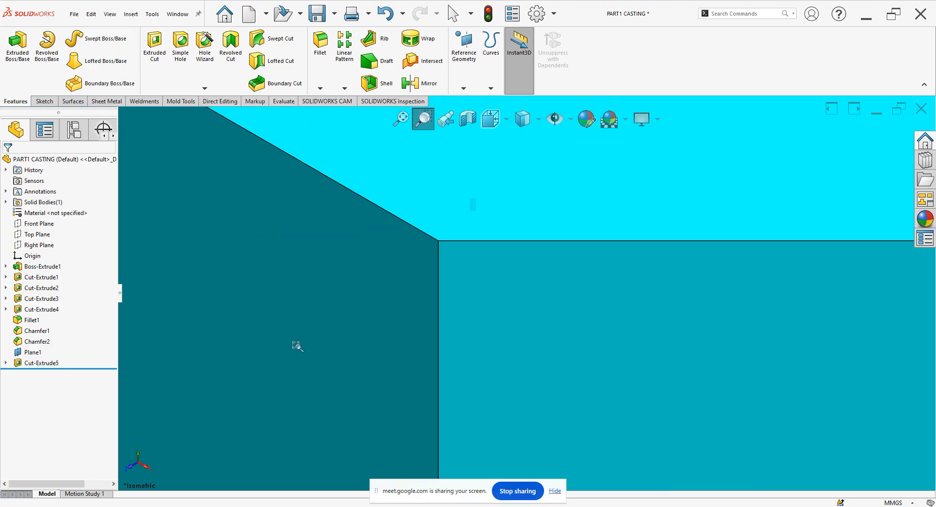
{"action": "mouse_move", "coordinate": [722, 169]}
{"action": "left_mouse_down"}
{"action": "mouse_move", "coordinate": [584, 274]}
{"action": "mouse_move", "coordinate": [526, 270]}
{"action": "left_mouse_up"}
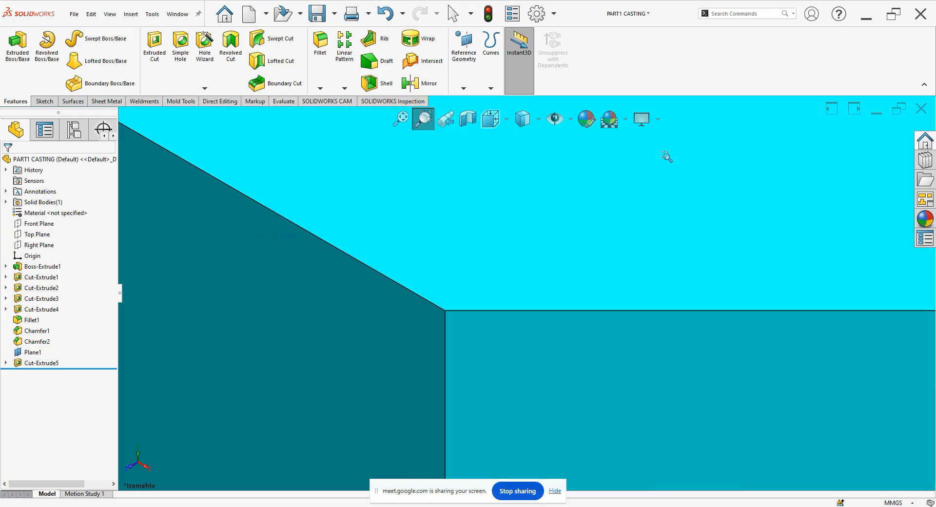
{"action": "left_click_drag", "start_coordinate": [646, 170], "coordinate": [313, 383]}
{"action": "left_click_drag", "start_coordinate": [521, 330], "coordinate": [368, 437]}
{"action": "left_click_drag", "start_coordinate": [551, 165], "coordinate": [675, 273]}
{"action": "left_click_drag", "start_coordinate": [520, 216], "coordinate": [547, 276]}
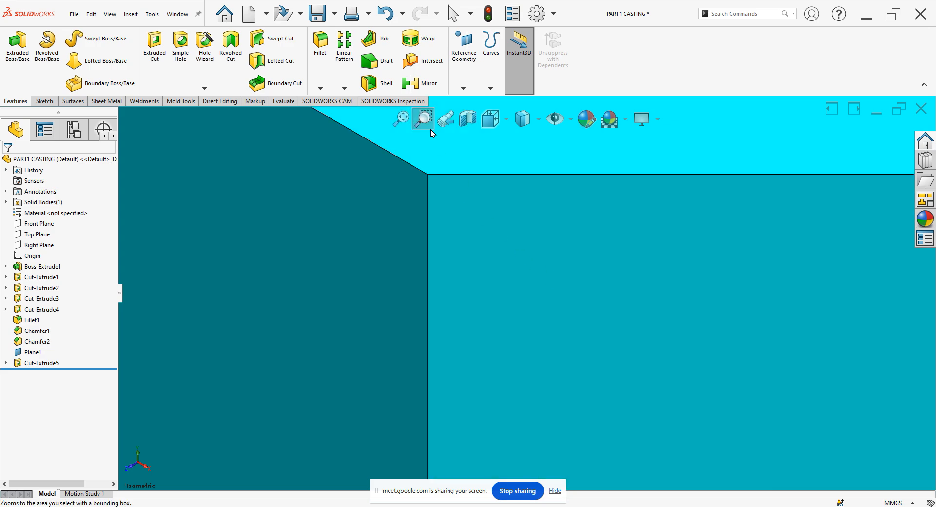
Step: Fit the whole casting in view and enlarge the hole on the rear post's top face with Zoom to Area
{"action": "left_click", "coordinate": [403, 120]}
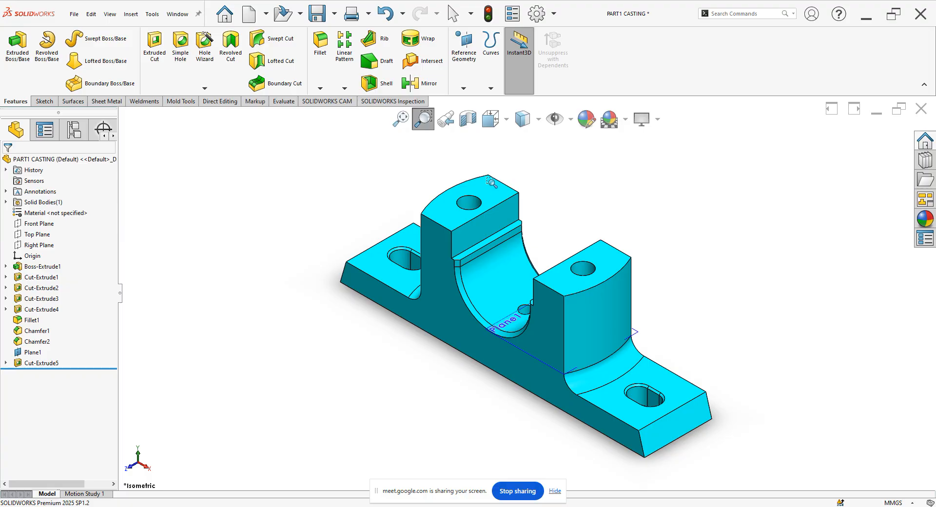
{"action": "left_click_drag", "start_coordinate": [491, 180], "coordinate": [449, 215]}
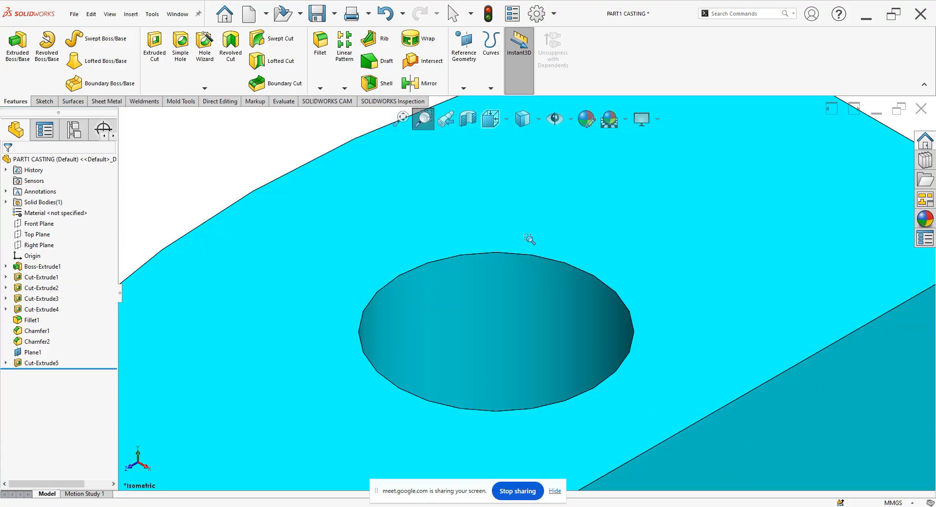
Step: Fit the whole casting in view and leave Zoom to Area
{"action": "left_click", "coordinate": [407, 124]}
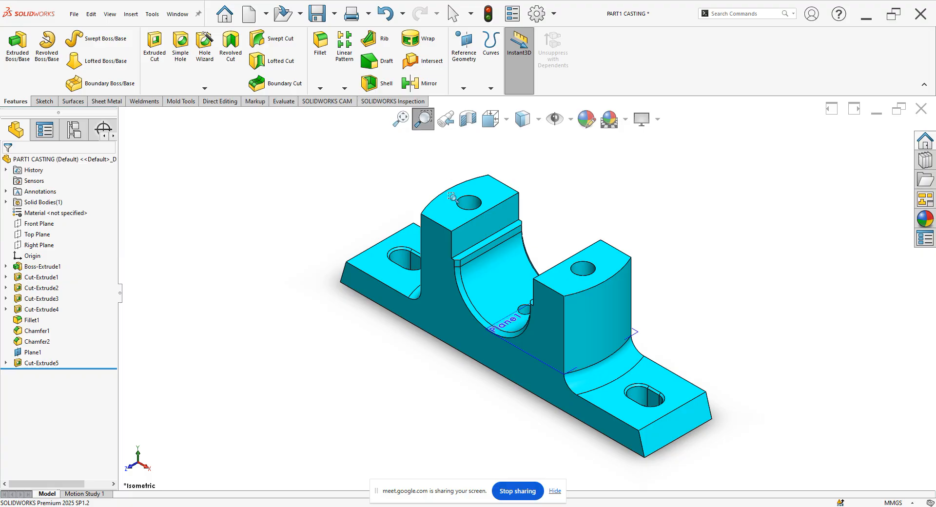
{"action": "right_click", "coordinate": [402, 174]}
{"action": "left_click", "coordinate": [409, 181]}
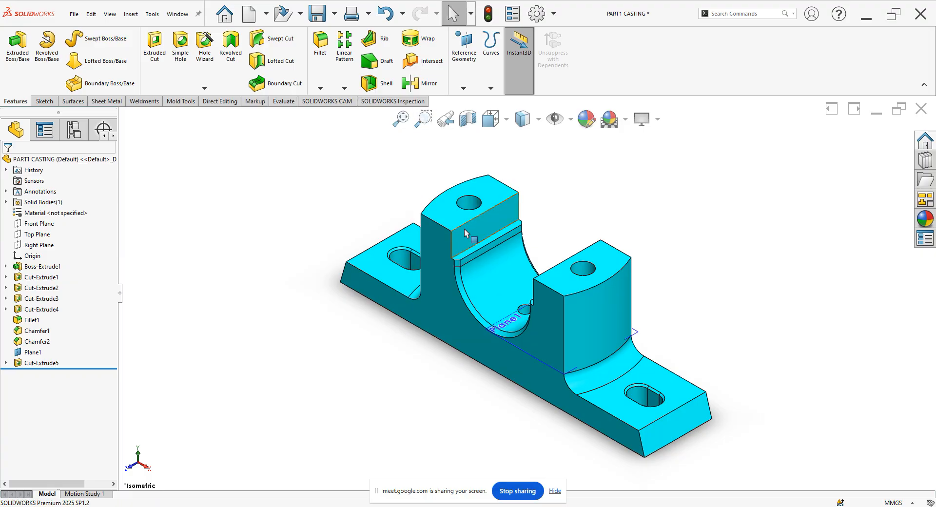
Step: Examine the casting's posts and central bore at different magnifications, and rotate it towards a more frontal angle
{"action": "key", "text": "z"}
{"action": "key", "text": "z"}
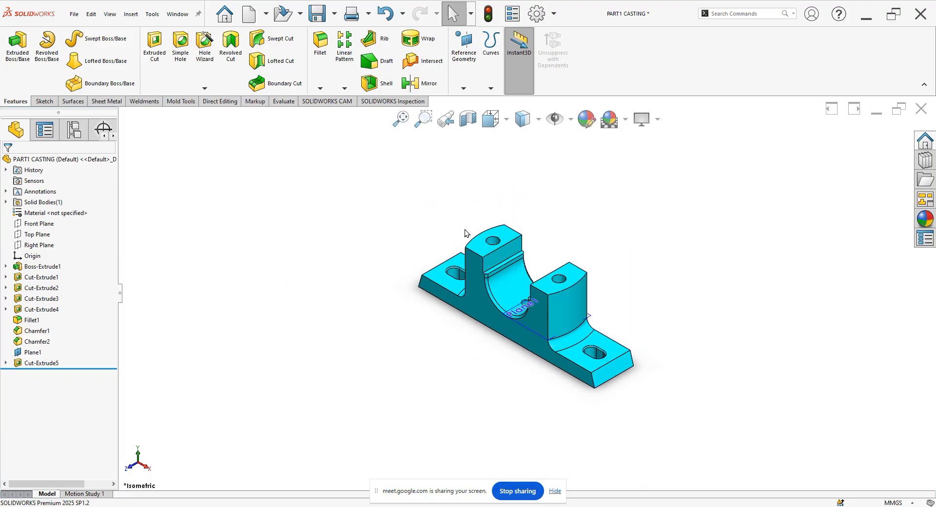
{"action": "scroll", "coordinate": [476, 312], "scroll_direction": "up", "scroll_amount": 2}
{"action": "scroll", "coordinate": [544, 317], "scroll_direction": "down", "scroll_amount": 3}
{"action": "scroll", "coordinate": [508, 268], "scroll_direction": "up", "scroll_amount": 3}
{"action": "scroll", "coordinate": [523, 300], "scroll_direction": "down", "scroll_amount": 4}
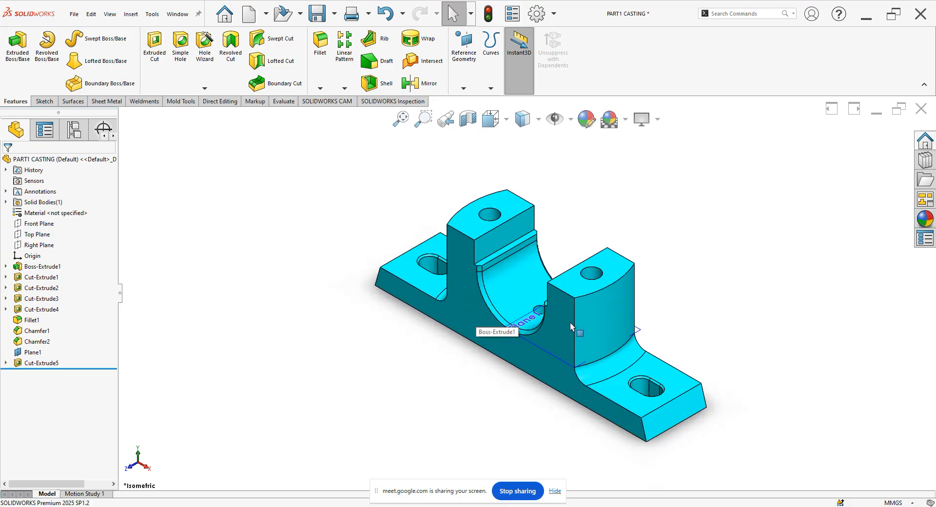
{"action": "scroll", "coordinate": [565, 319], "scroll_direction": "up", "scroll_amount": 2}
{"action": "scroll", "coordinate": [561, 312], "scroll_direction": "down", "scroll_amount": 3}
{"action": "scroll", "coordinate": [558, 302], "scroll_direction": "up", "scroll_amount": 3}
{"action": "scroll", "coordinate": [553, 287], "scroll_direction": "down", "scroll_amount": 4}
{"action": "scroll", "coordinate": [551, 283], "scroll_direction": "up", "scroll_amount": 3}
{"action": "scroll", "coordinate": [518, 307], "scroll_direction": "down", "scroll_amount": 4}
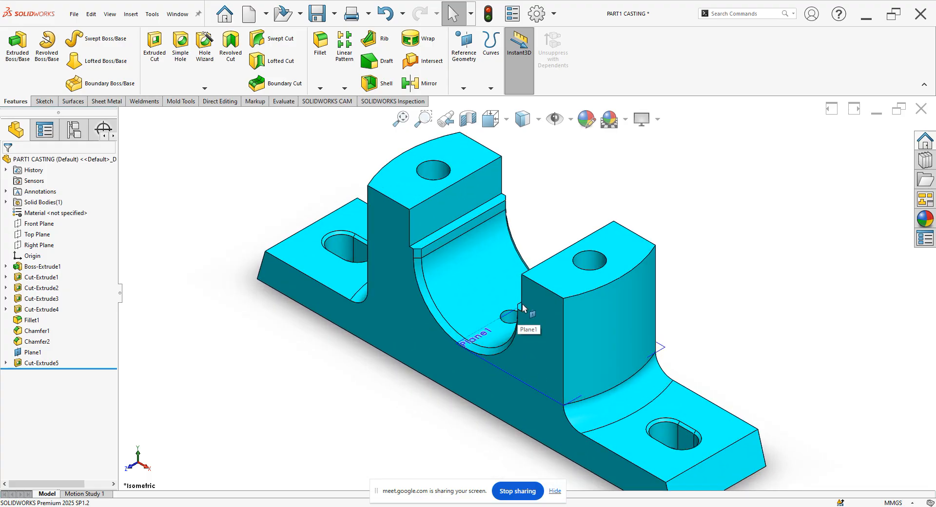
{"action": "scroll", "coordinate": [522, 303], "scroll_direction": "up", "scroll_amount": 2}
{"action": "scroll", "coordinate": [522, 303], "scroll_direction": "down", "scroll_amount": 2}
{"action": "scroll", "coordinate": [522, 298], "scroll_direction": "up", "scroll_amount": 3}
{"action": "middle_click_drag", "start_coordinate": [522, 298], "coordinate": [556, 227]}
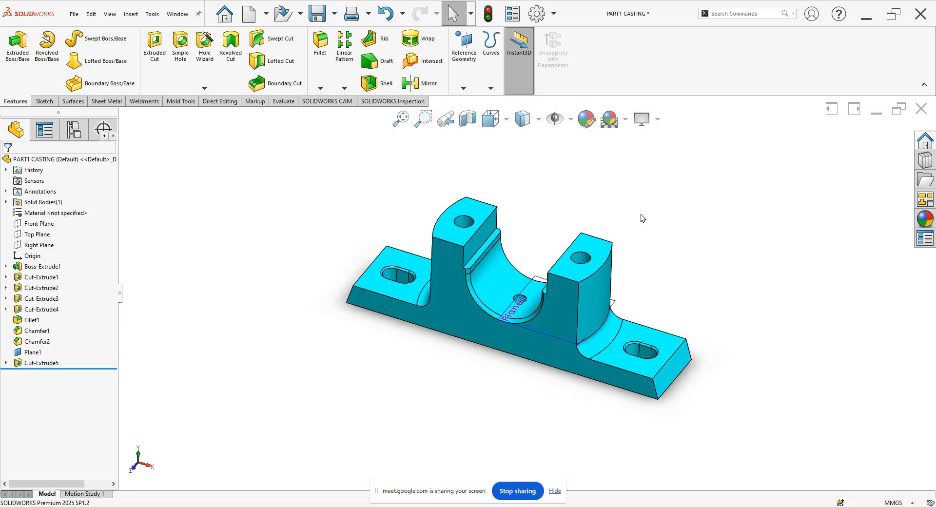
Step: Shrink the casting in the view, reposition it with Pan, and leave the command before enlarging the casting again
{"action": "middle_click_drag", "start_coordinate": [636, 214], "coordinate": [668, 271], "text": "shift"}
{"action": "right_click", "coordinate": [633, 189]}
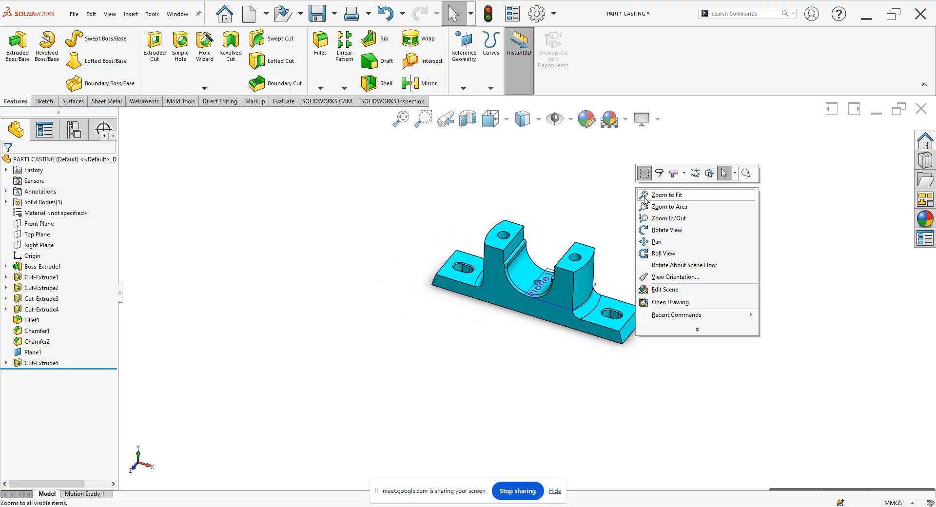
{"action": "left_click", "coordinate": [667, 242]}
{"action": "left_click_drag", "start_coordinate": [667, 242], "coordinate": [639, 250]}
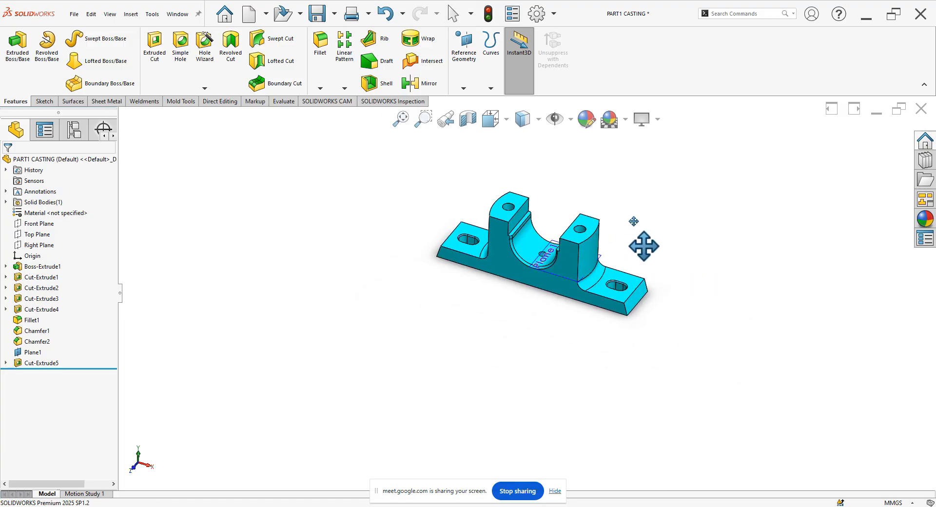
{"action": "right_click", "coordinate": [634, 205]}
{"action": "left_click", "coordinate": [656, 211]}
{"action": "scroll", "coordinate": [575, 257], "scroll_direction": "down", "scroll_amount": 5}
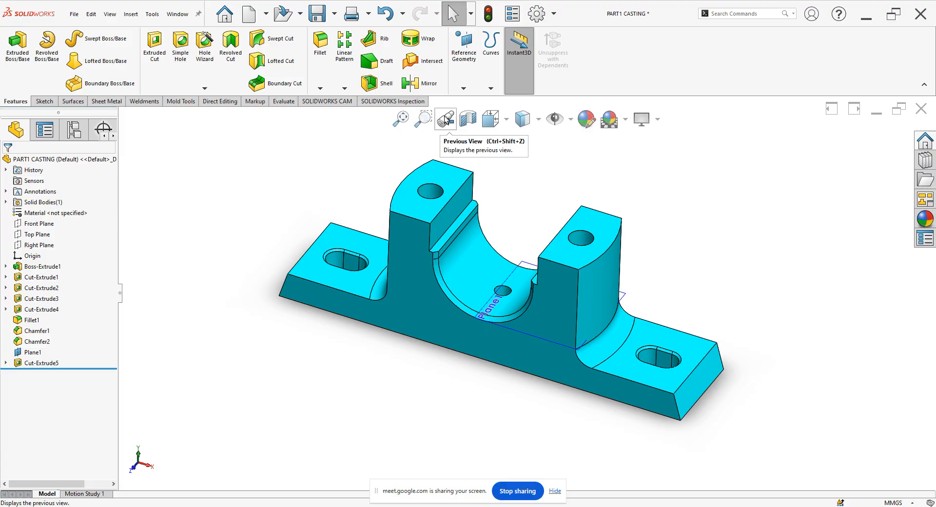
Step: Step back through the earlier views with Previous View to the corner close-up, and fit the whole casting in view
{"action": "left_click", "coordinate": [444, 120]}
{"action": "left_click", "coordinate": [445, 120]}
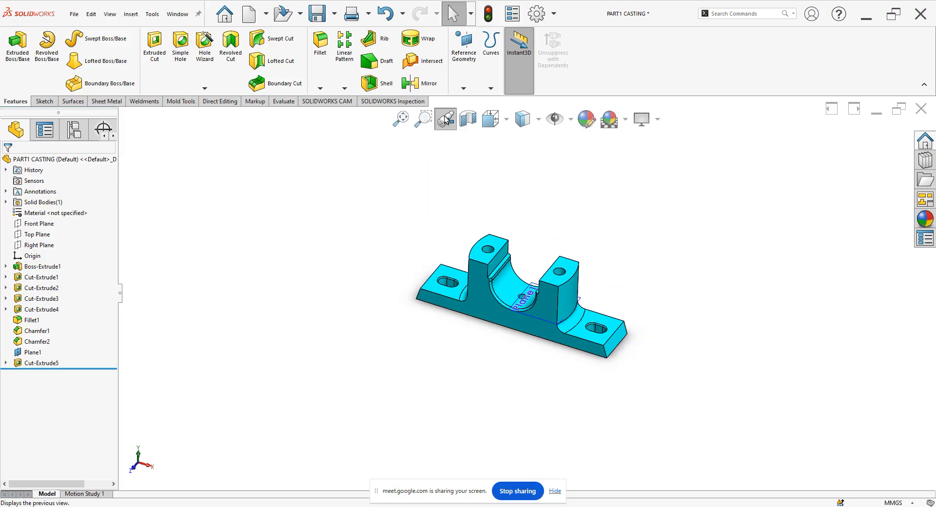
{"action": "left_click", "coordinate": [445, 120]}
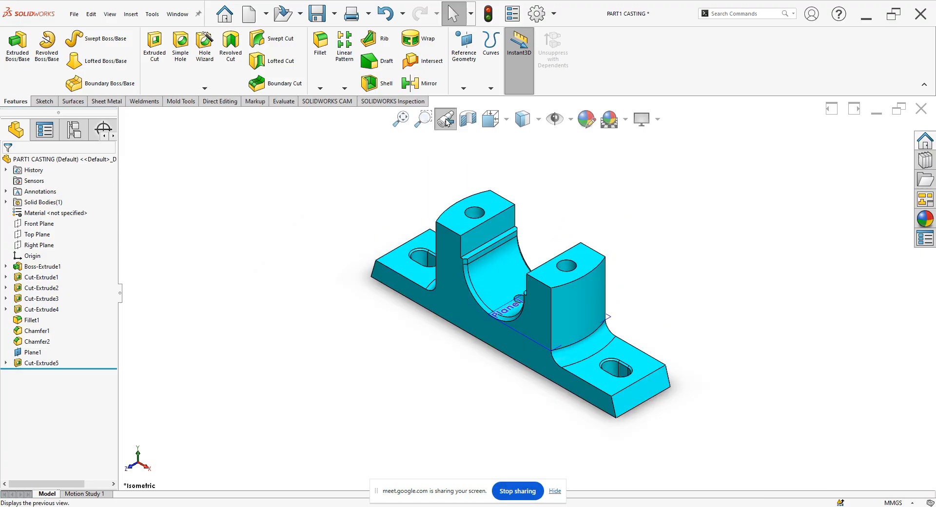
{"action": "left_click", "coordinate": [445, 120]}
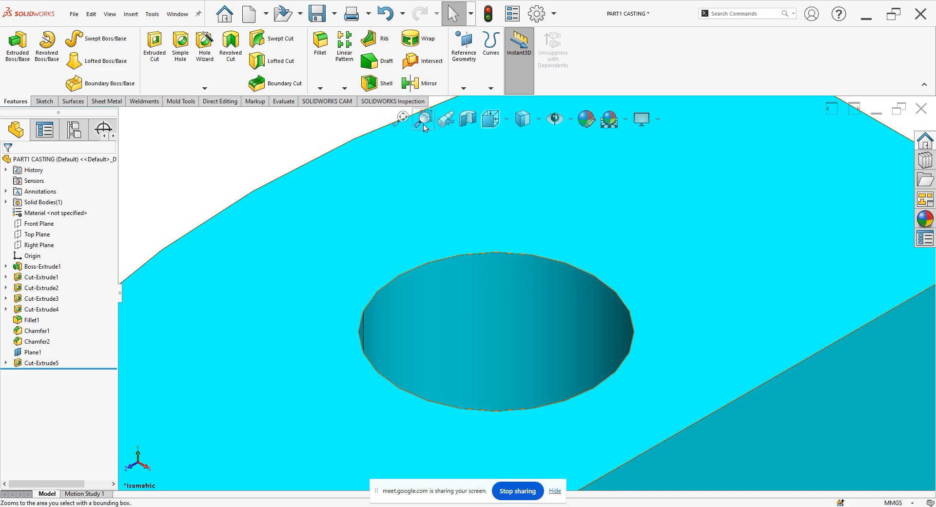
{"action": "left_click", "coordinate": [441, 123]}
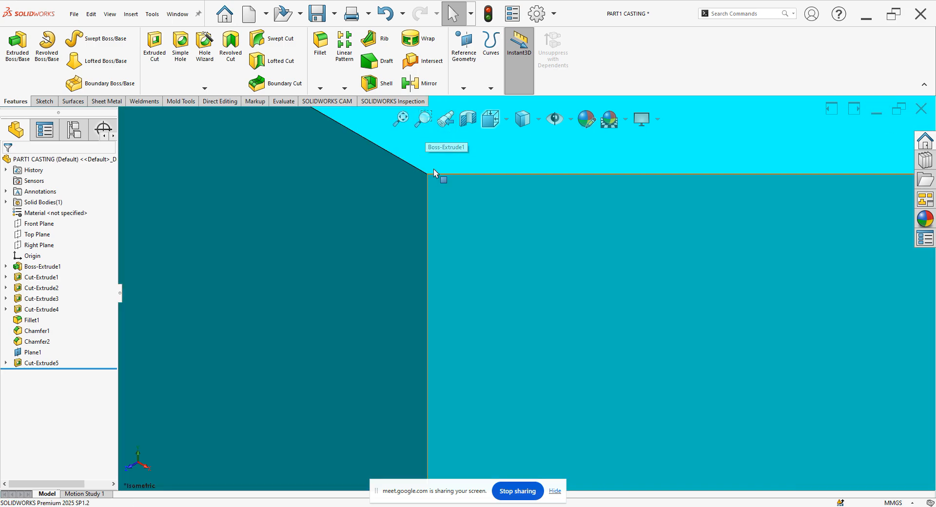
{"action": "left_click", "coordinate": [407, 125]}
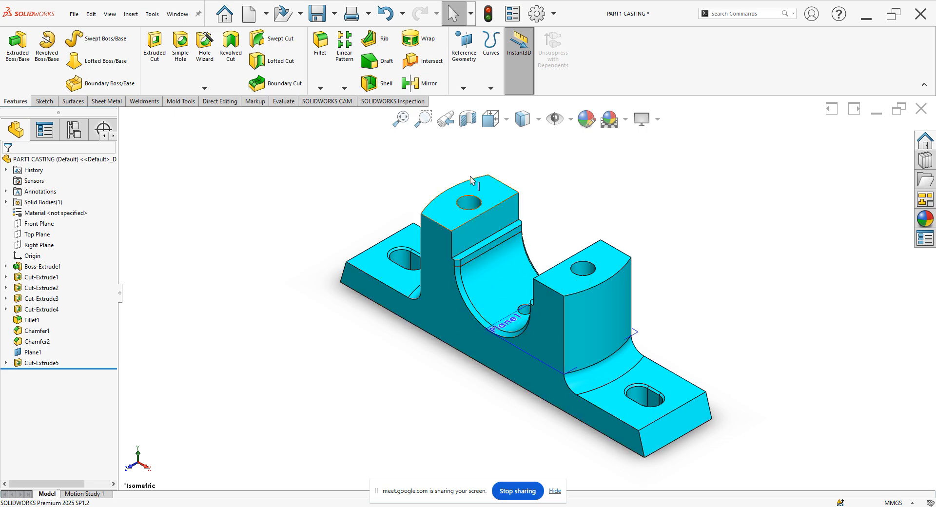
Step: Section the casting along the Front Plane, inspect its cut interior from the front and turn the section view off
{"action": "left_click", "coordinate": [472, 122]}
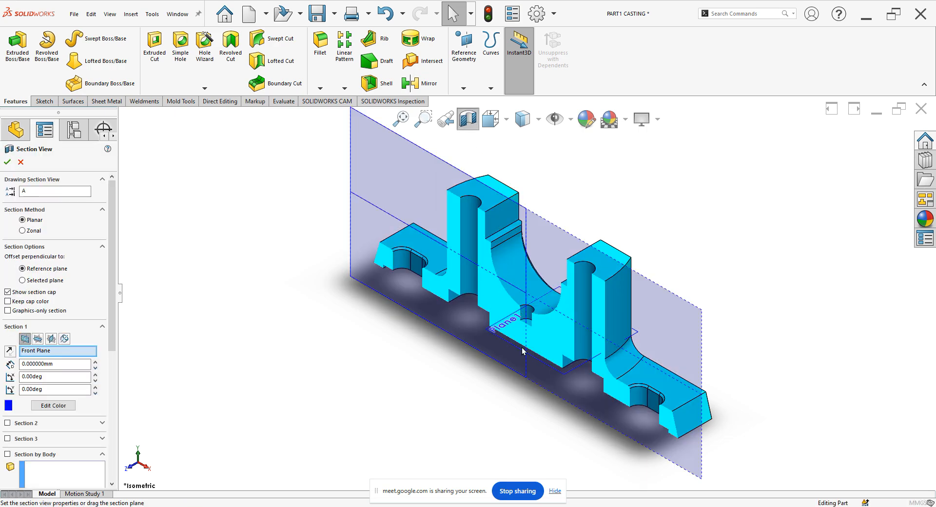
{"action": "left_click", "coordinate": [7, 162]}
{"action": "middle_click_drag", "start_coordinate": [604, 364], "coordinate": [422, 181]}
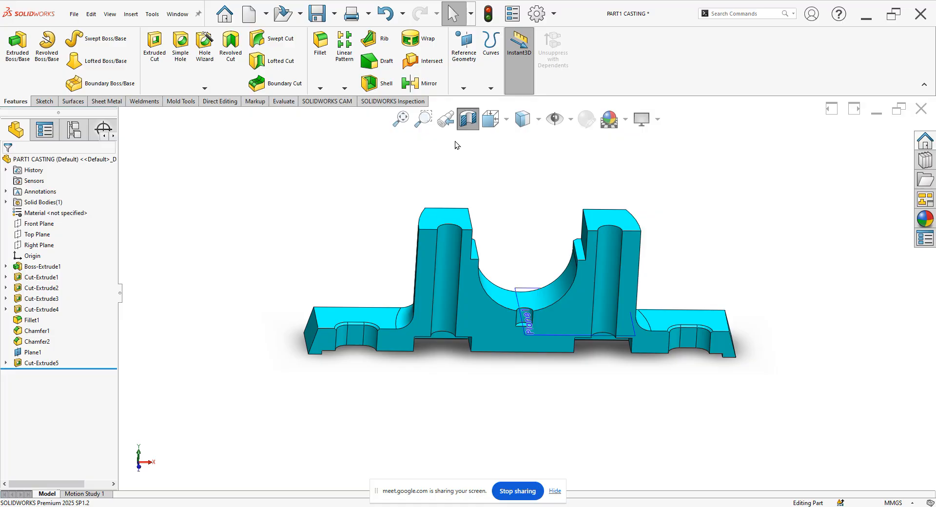
{"action": "left_click", "coordinate": [469, 122]}
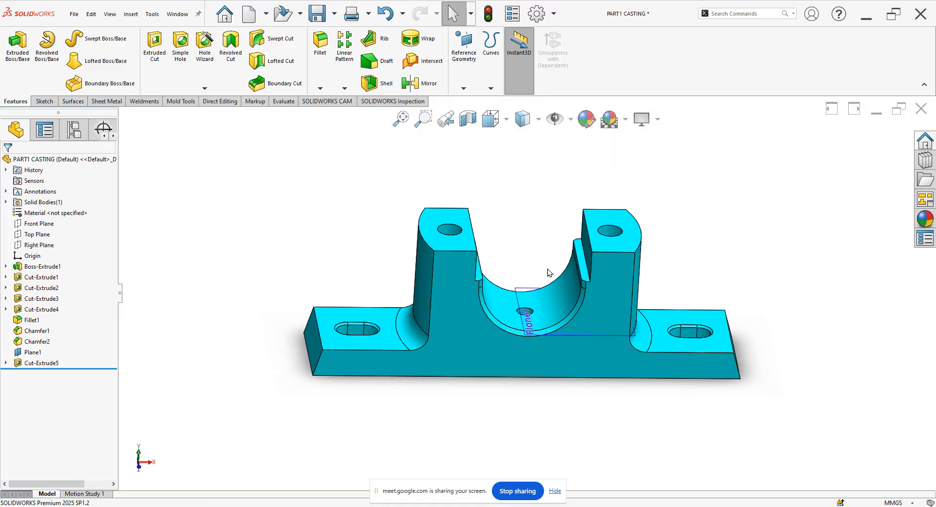
{"action": "key", "text": "Left"}
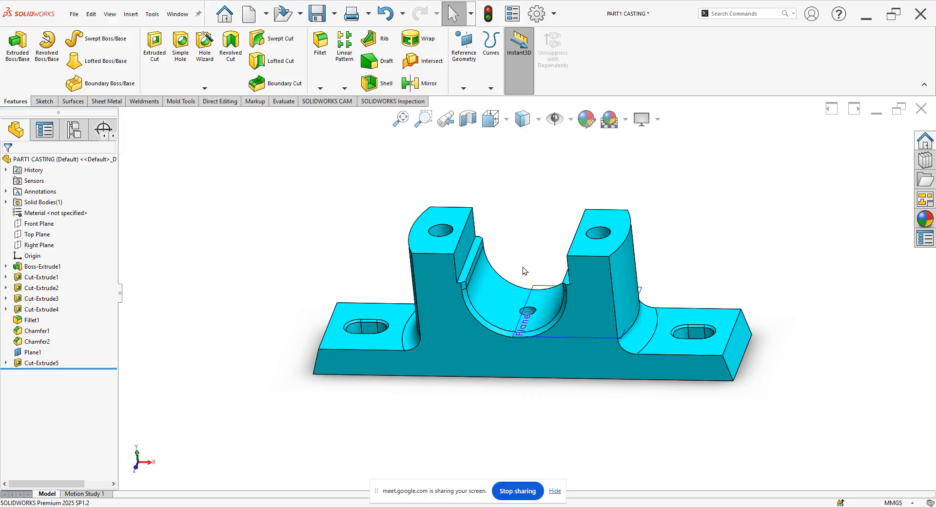
Step: Start another section view and preview the casting cut by the Top Plane and the Right Plane, inspecting the latter from several angles
{"action": "left_click", "coordinate": [467, 118]}
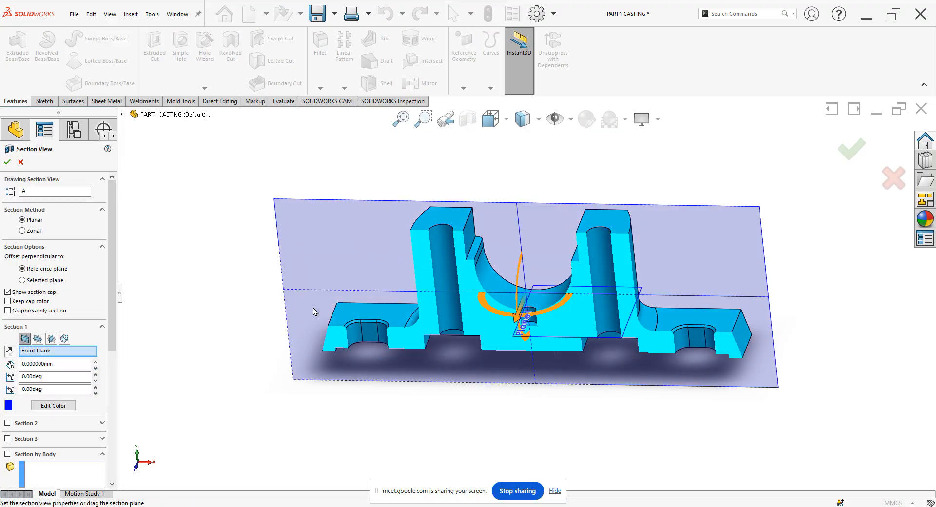
{"action": "left_click", "coordinate": [38, 339]}
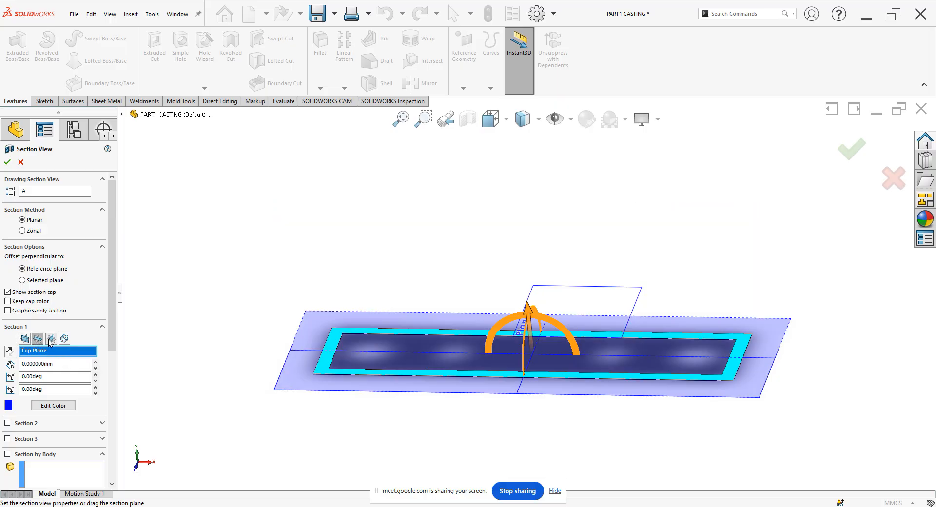
{"action": "left_click", "coordinate": [51, 340]}
{"action": "middle_click_drag", "start_coordinate": [298, 376], "coordinate": [258, 390]}
{"action": "middle_click_drag", "start_coordinate": [324, 368], "coordinate": [340, 351]}
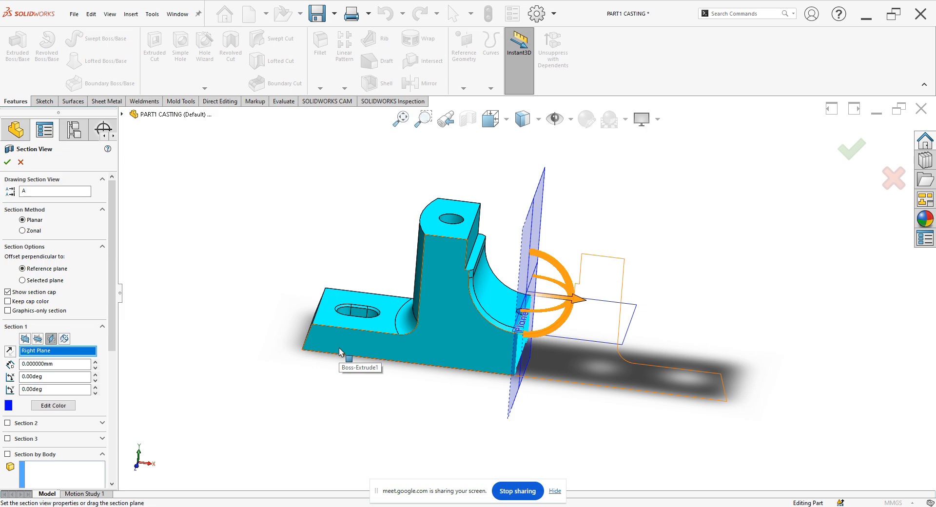
{"action": "middle_click_drag", "start_coordinate": [340, 351], "coordinate": [462, 302]}
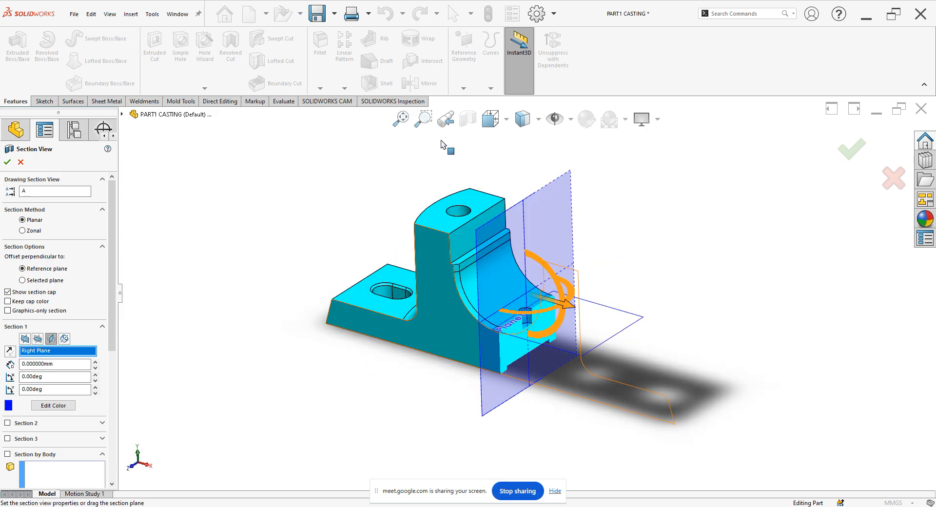
Step: Section the casting by the Front Plane and a second section on the Top Plane offset 39 mm, and turn the section view off
{"action": "left_click", "coordinate": [27, 339]}
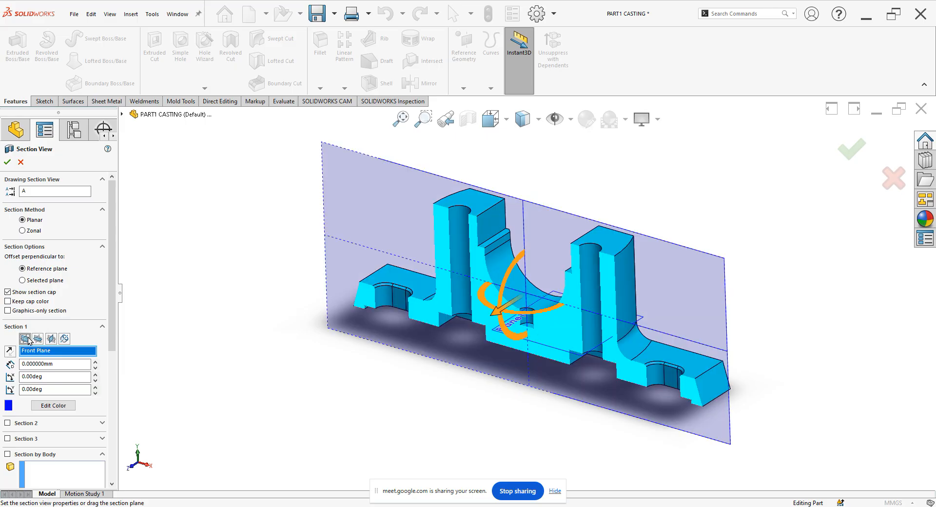
{"action": "left_click_drag", "start_coordinate": [111, 341], "coordinate": [113, 383]}
{"action": "left_click", "coordinate": [7, 337]}
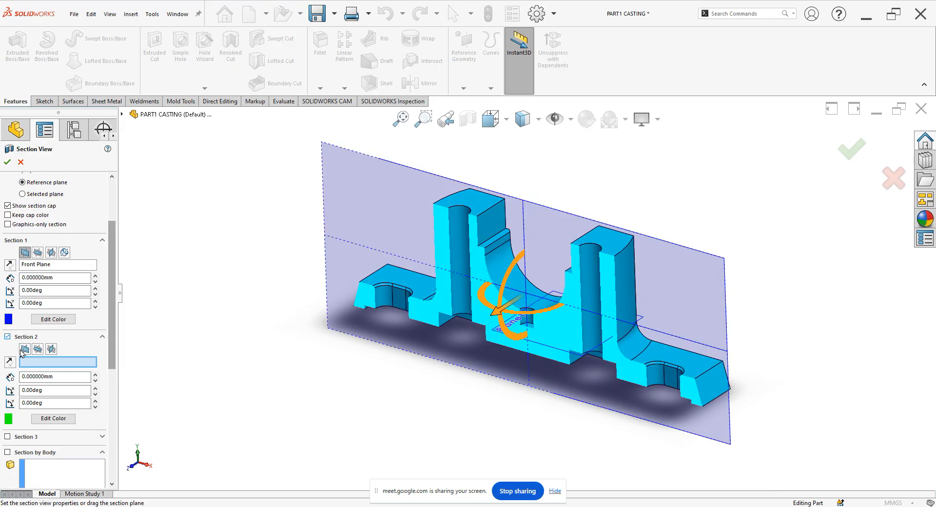
{"action": "left_click", "coordinate": [38, 349]}
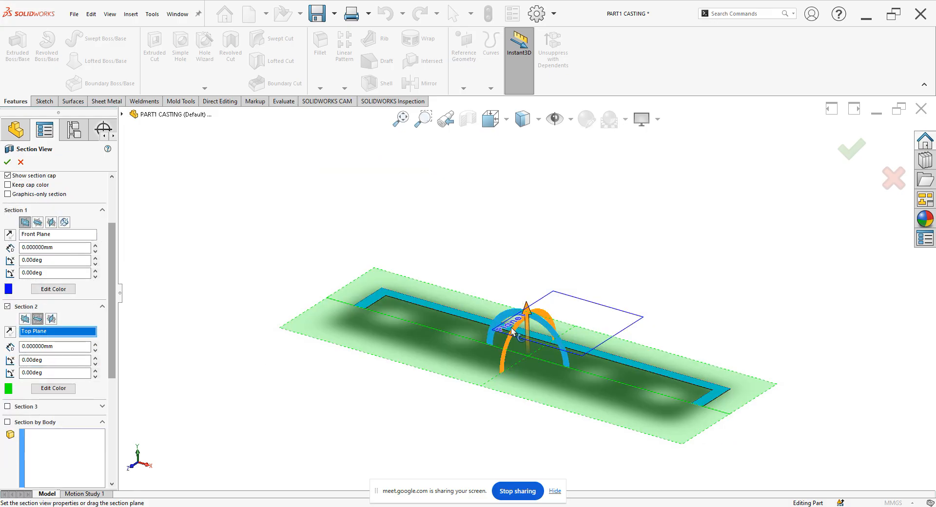
{"action": "left_click_drag", "start_coordinate": [527, 307], "coordinate": [528, 230]}
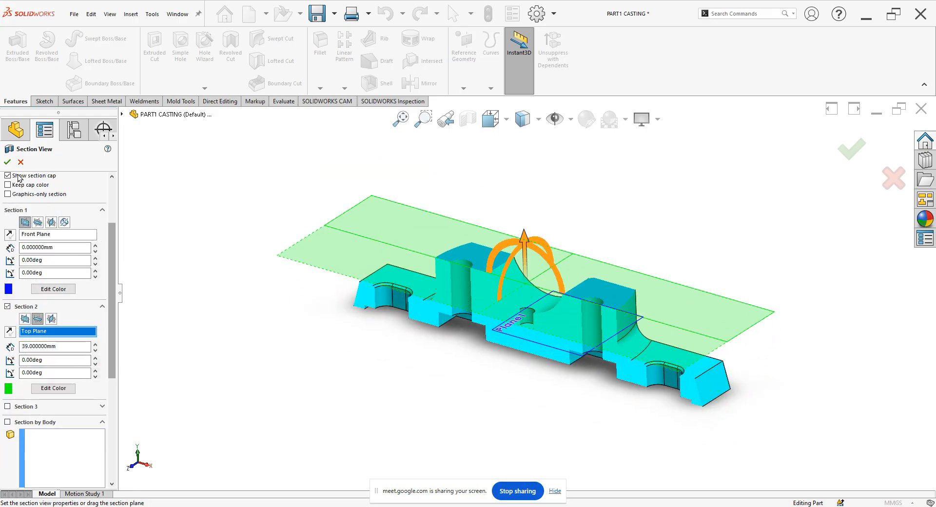
{"action": "left_click", "coordinate": [8, 161]}
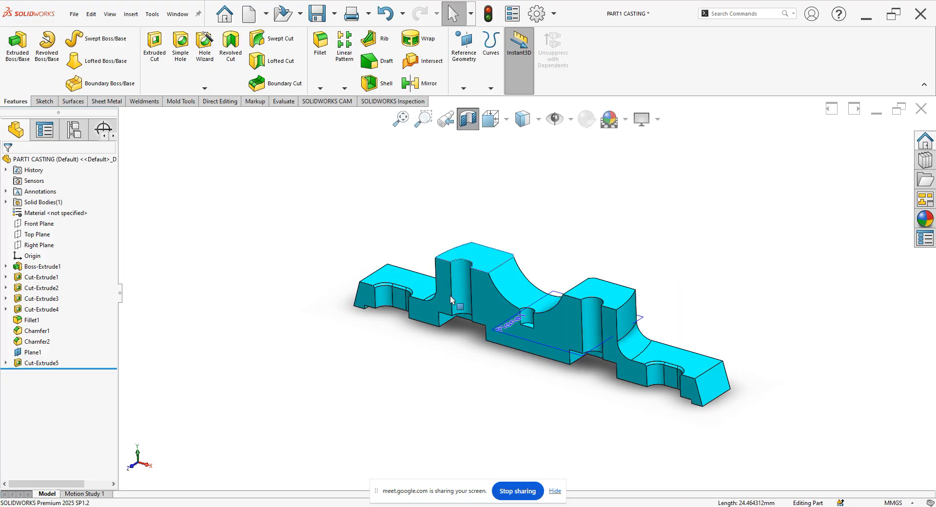
{"action": "left_click", "coordinate": [468, 120]}
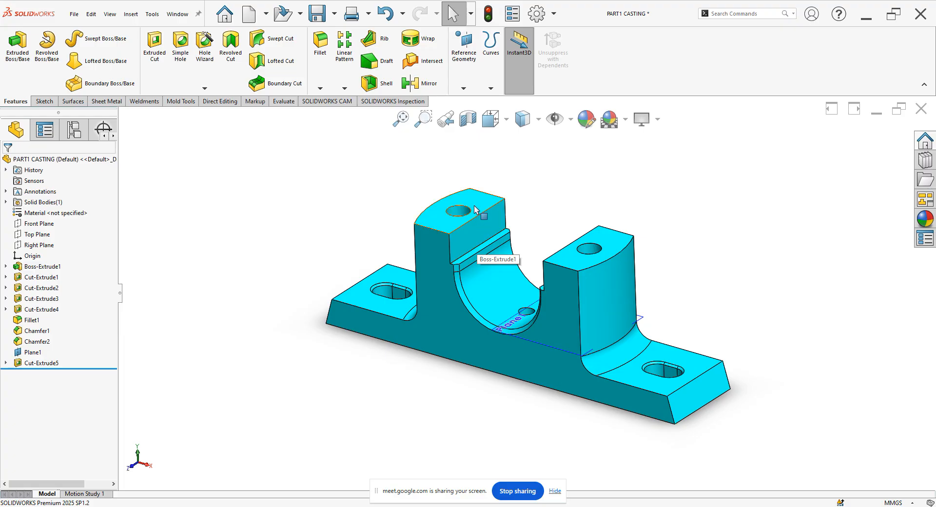
Step: Explore the view orientation choices and orient the casting to the standard Front view
{"action": "left_click", "coordinate": [489, 119]}
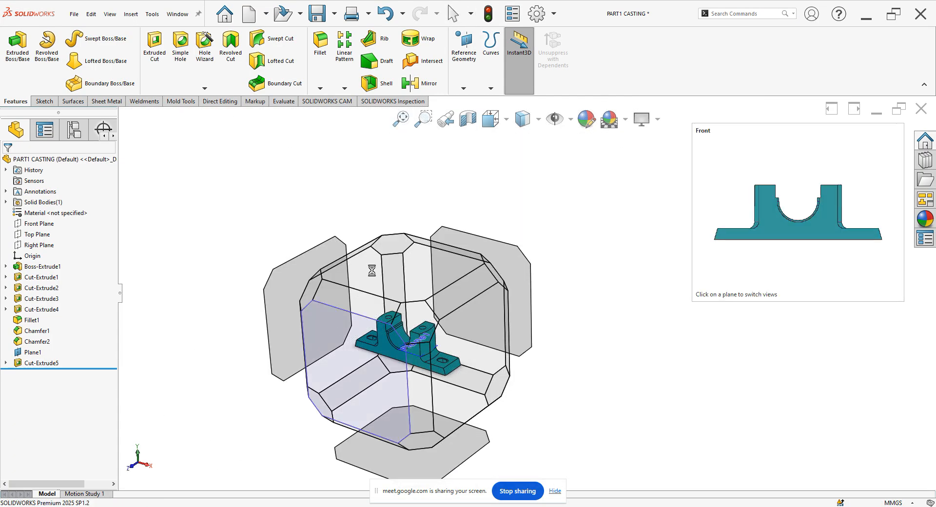
{"action": "left_click", "coordinate": [490, 121]}
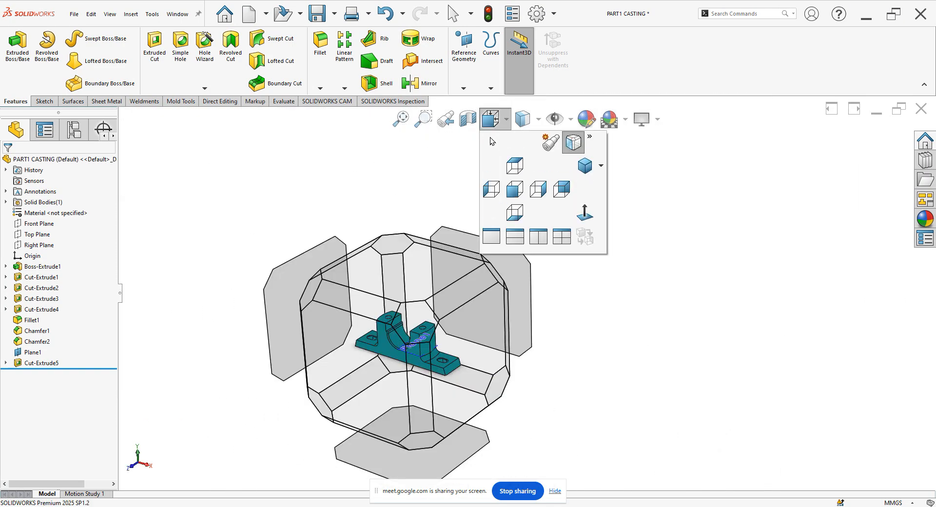
{"action": "left_click", "coordinate": [571, 119]}
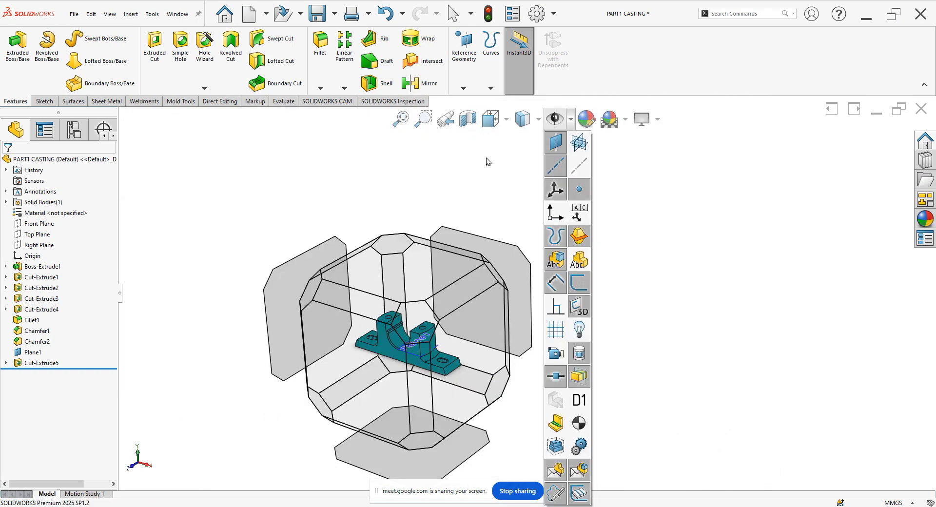
{"action": "left_click", "coordinate": [491, 120]}
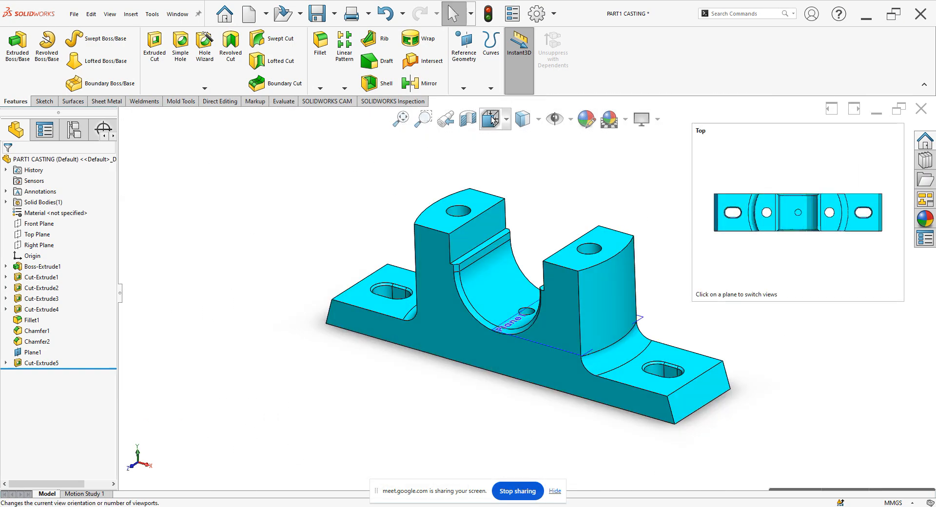
{"action": "left_click", "coordinate": [491, 120]}
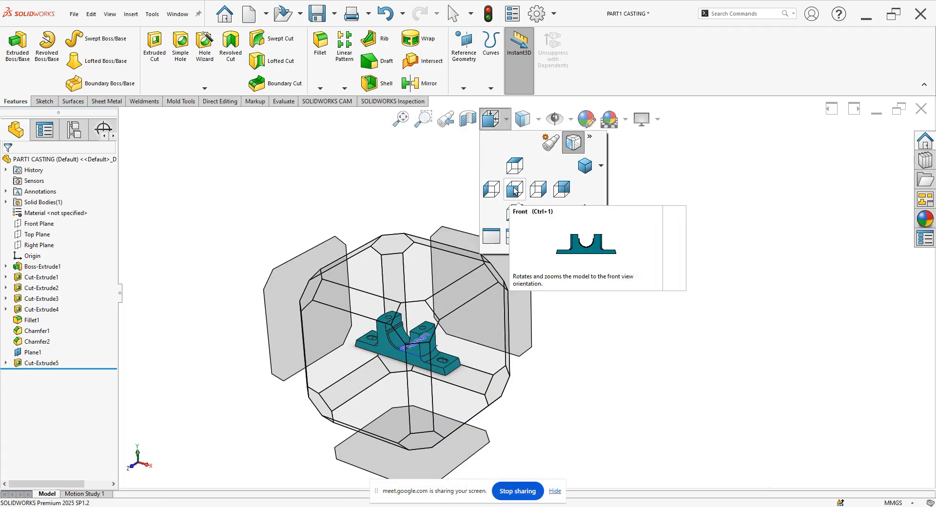
{"action": "left_click", "coordinate": [514, 190]}
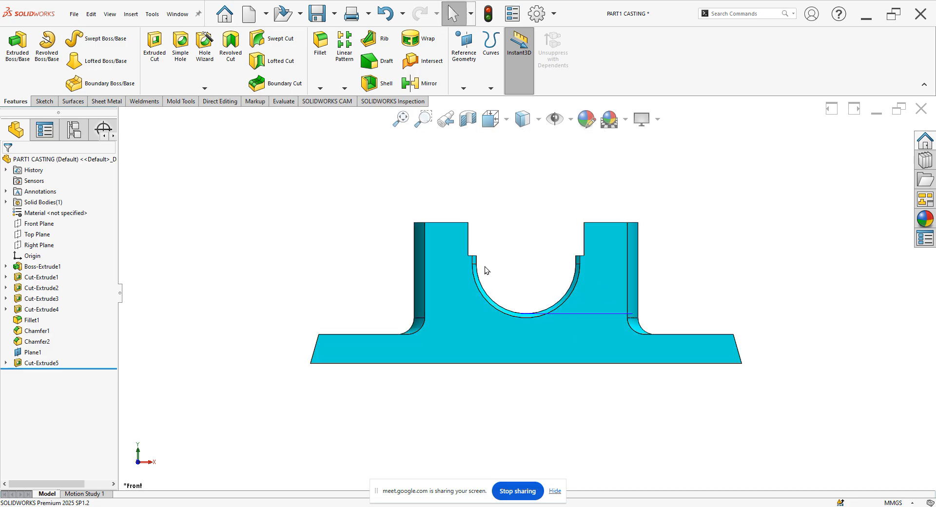
Step: Orient the casting to the standard Top view and to the standard Right view
{"action": "left_click", "coordinate": [490, 119]}
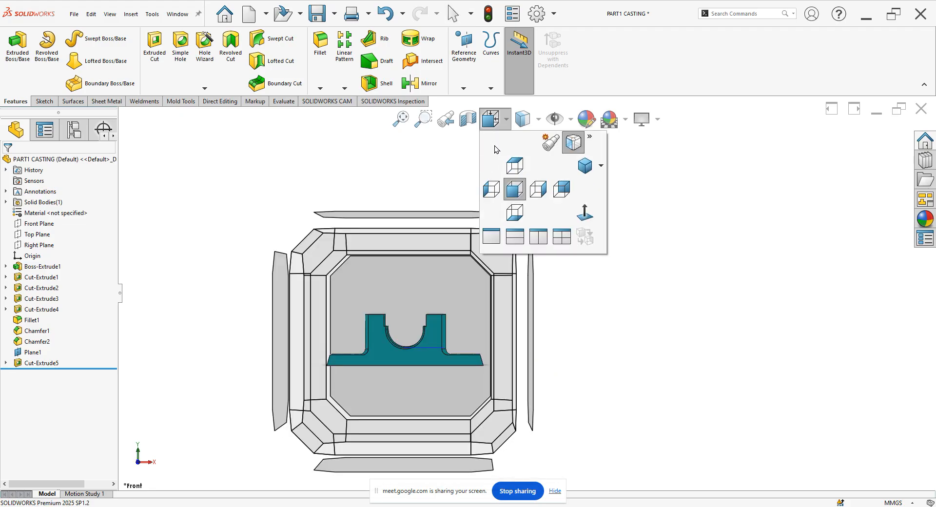
{"action": "left_click", "coordinate": [514, 164]}
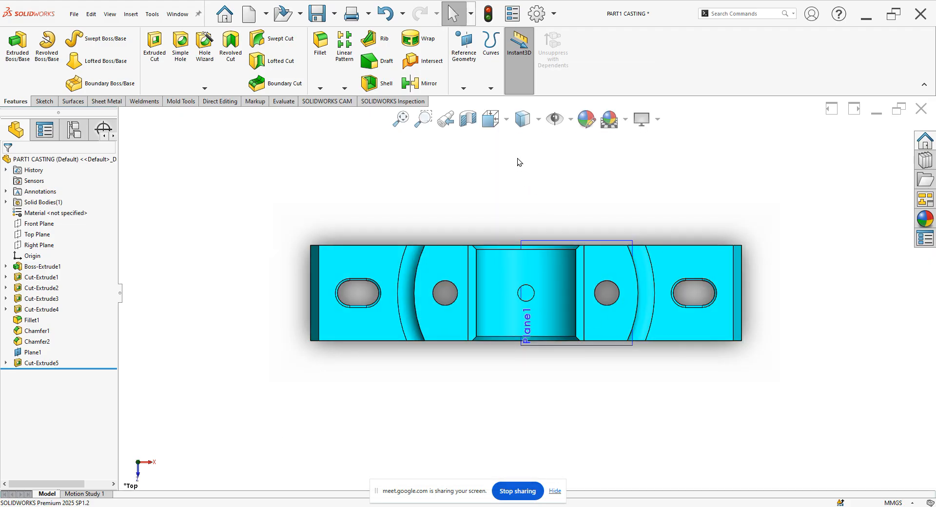
{"action": "left_click", "coordinate": [490, 119]}
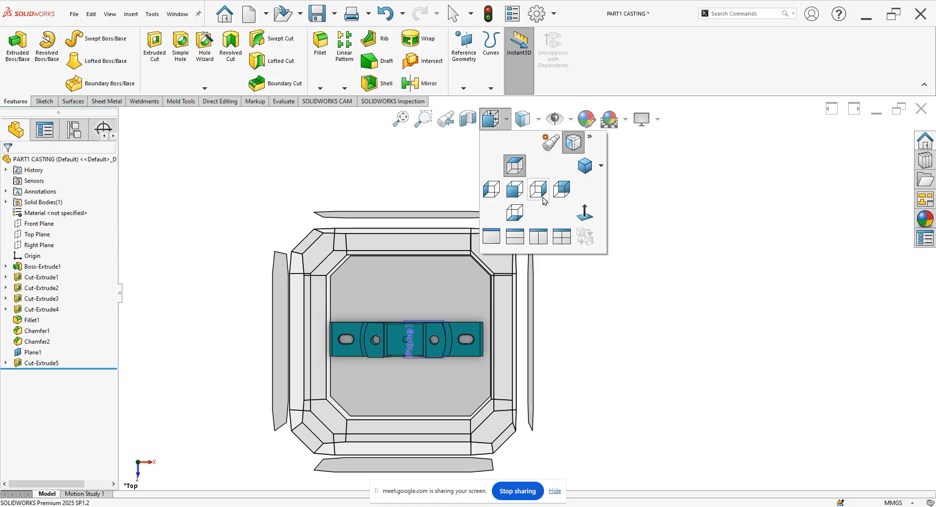
{"action": "left_click", "coordinate": [541, 194]}
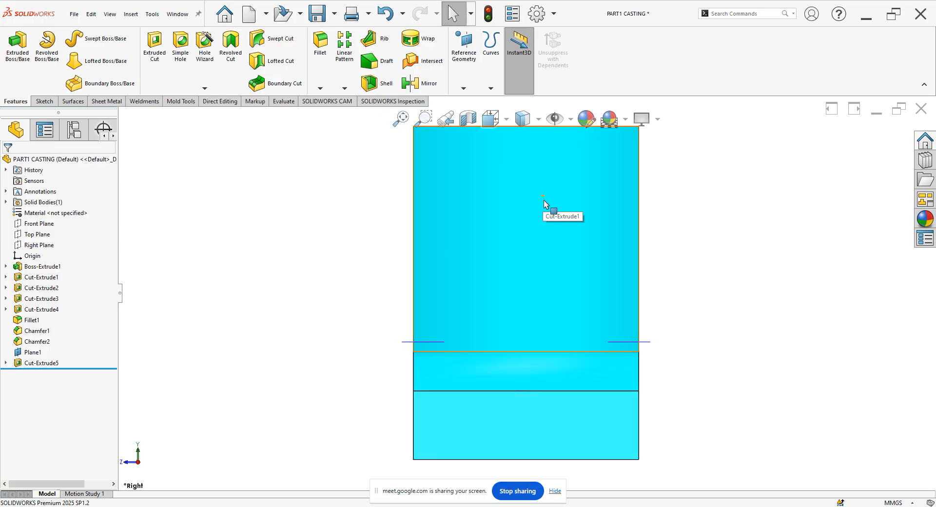
Step: Bring up the Orientation dialog, reorient the casting to the Right view and use the dialog to switch to the Top view
{"action": "key", "text": "space"}
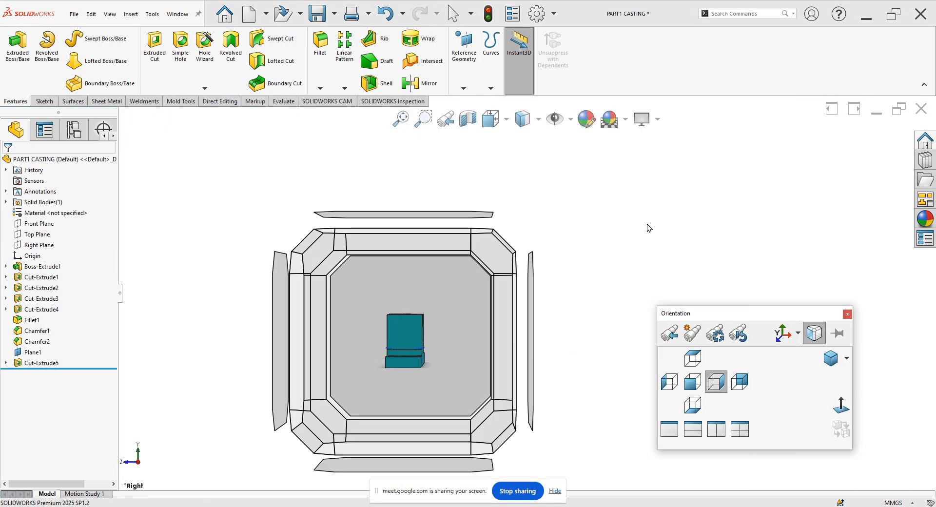
{"action": "left_click", "coordinate": [493, 119]}
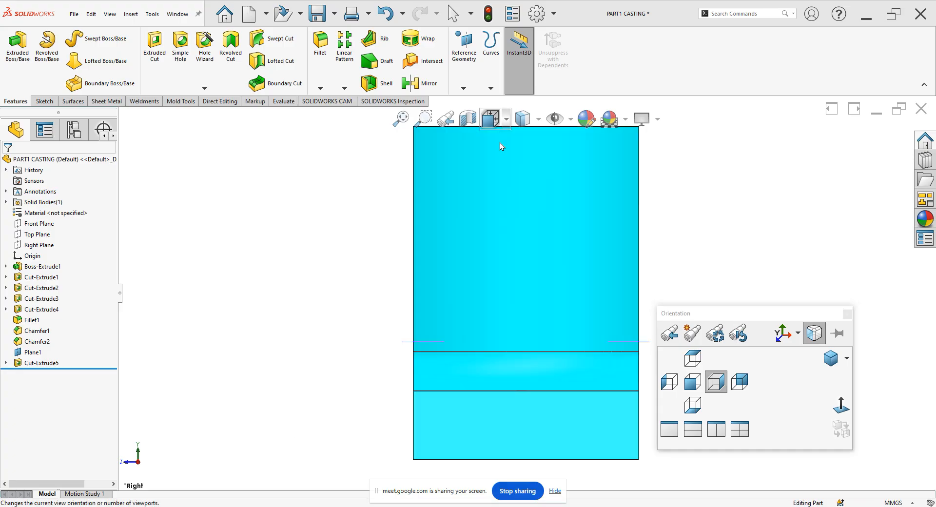
{"action": "left_click", "coordinate": [542, 190]}
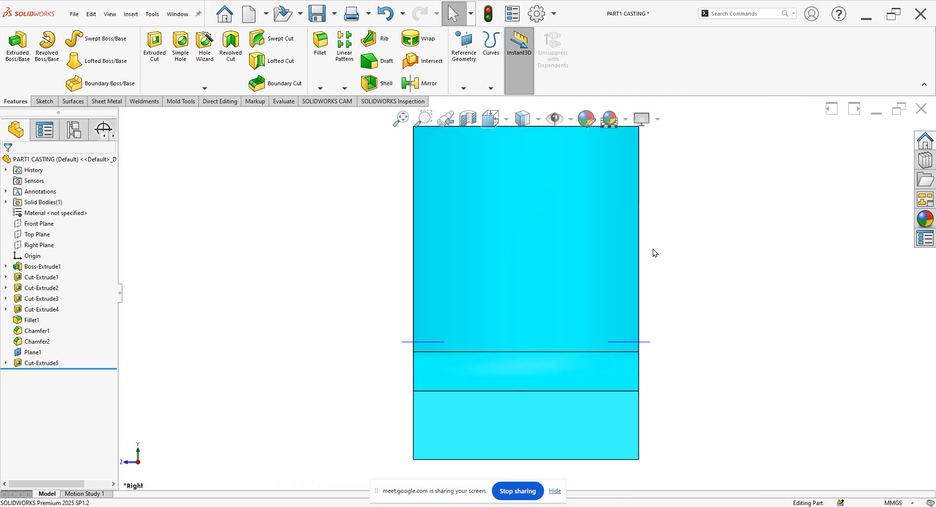
{"action": "key", "text": "space"}
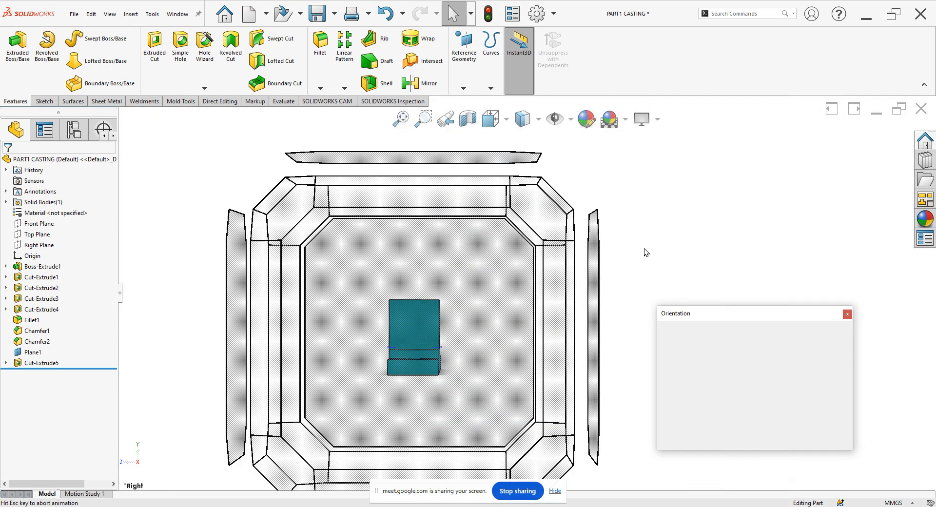
{"action": "left_click_drag", "start_coordinate": [685, 315], "coordinate": [612, 201]}
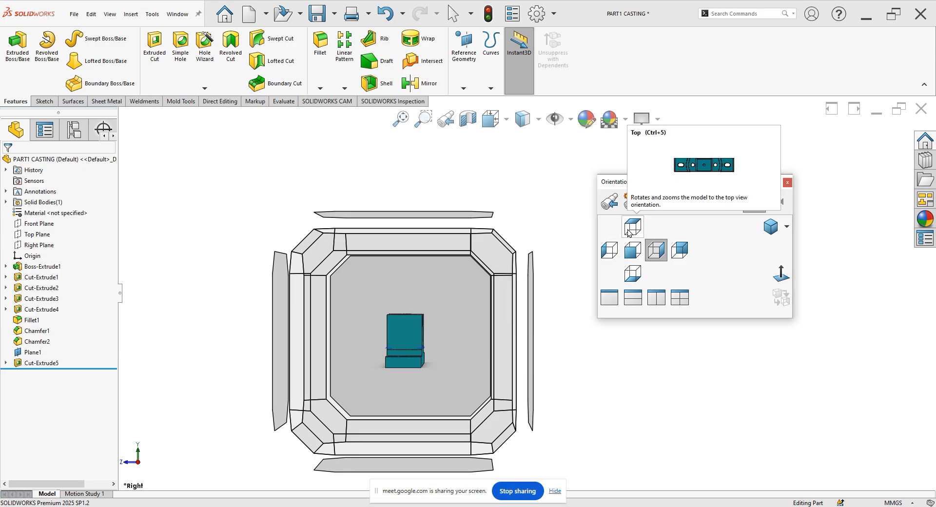
{"action": "left_click", "coordinate": [629, 231]}
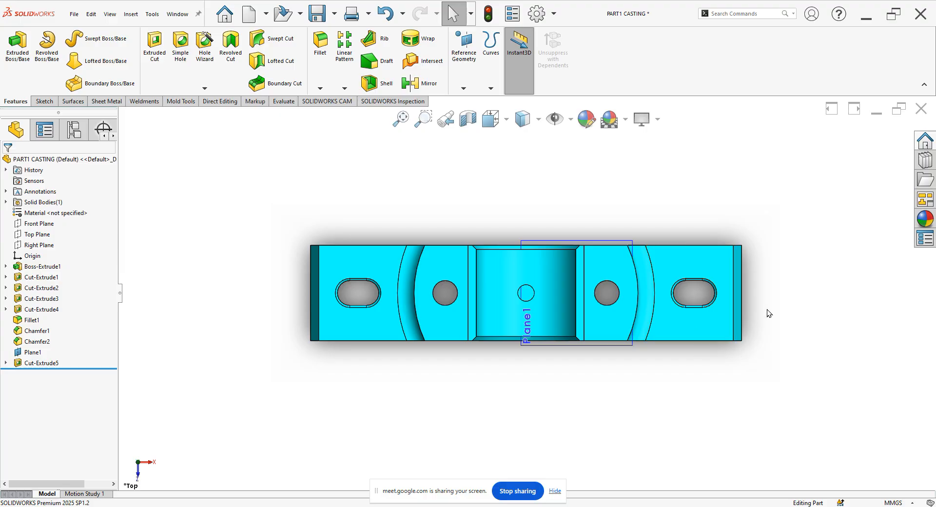
Step: Toggle the View Selector cube off and on in the Orientation dialog to compare the display with and without it
{"action": "key", "text": "space"}
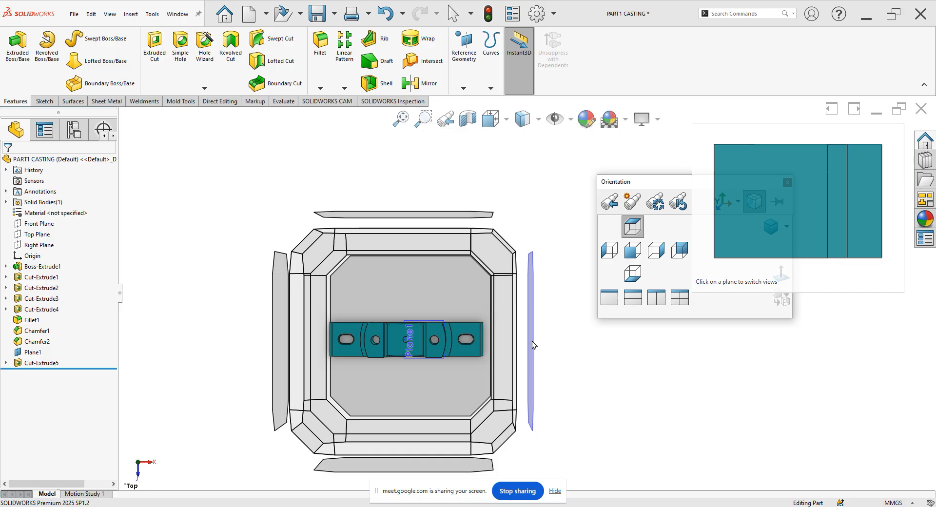
{"action": "left_click", "coordinate": [754, 206]}
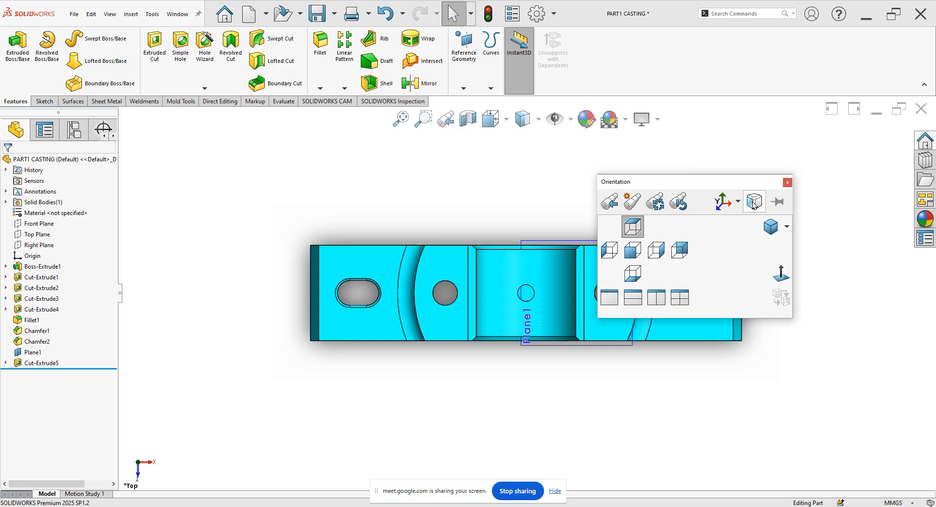
{"action": "left_click", "coordinate": [754, 205]}
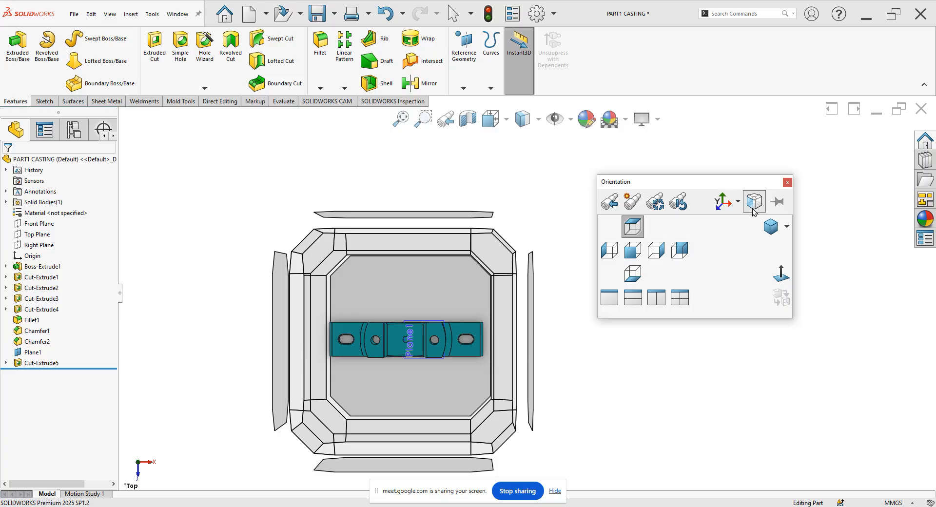
{"action": "left_click", "coordinate": [753, 210]}
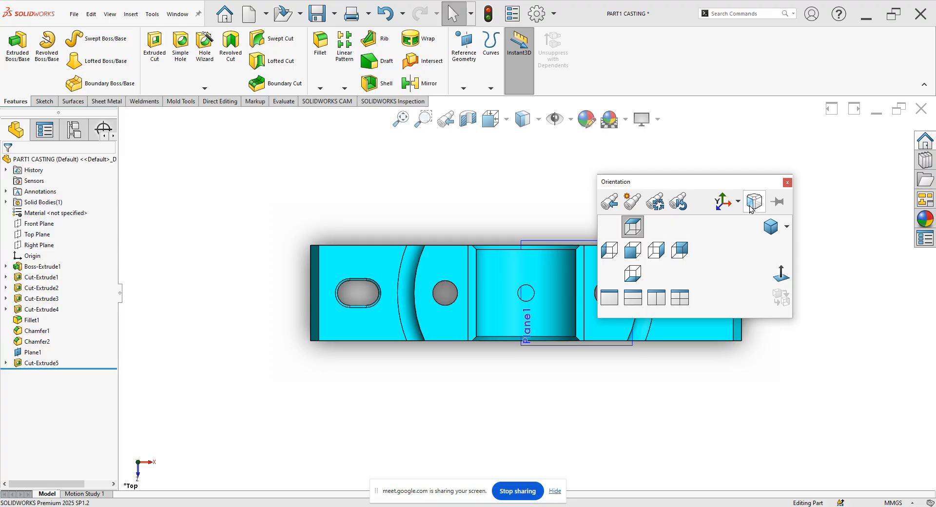
{"action": "left_click", "coordinate": [751, 209]}
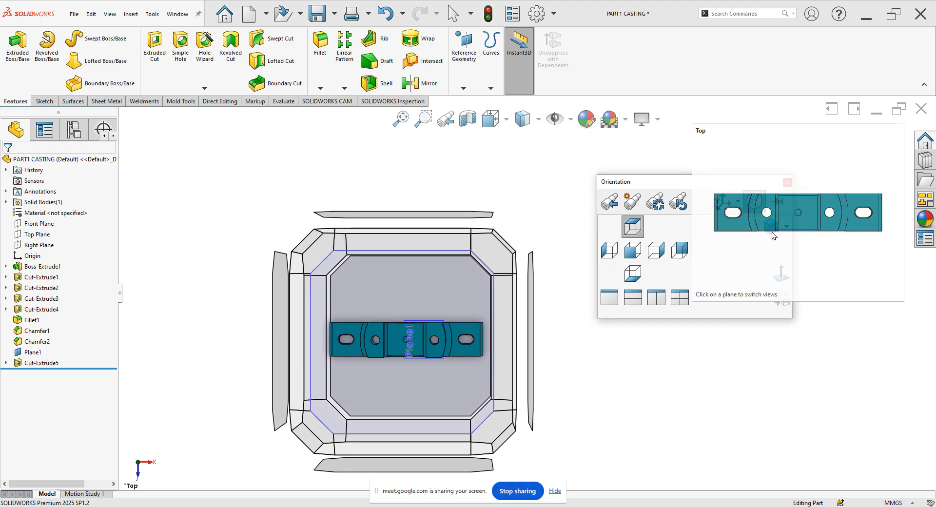
Step: Move the Orientation dialog closer to the model and orient the casting to the Isometric view
{"action": "left_click_drag", "start_coordinate": [663, 183], "coordinate": [560, 139]}
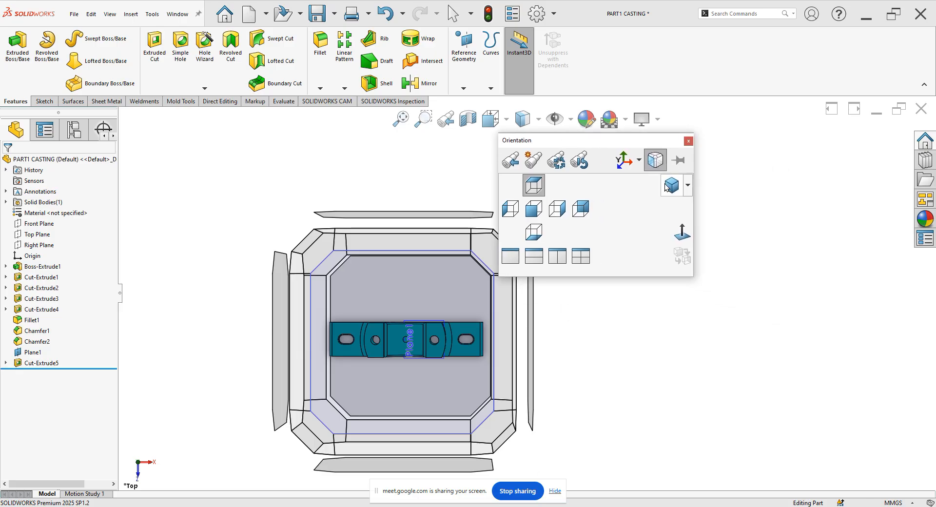
{"action": "left_click", "coordinate": [669, 186]}
{"action": "key", "text": "ctrl+7"}
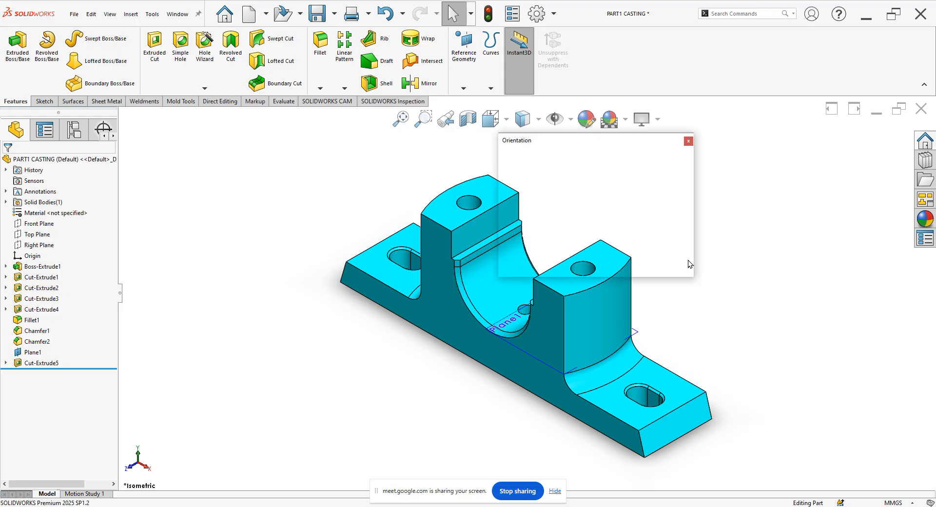
Step: Reset all standard views of the casting to their default settings and dismiss the Orientation dialog
{"action": "key", "text": "space"}
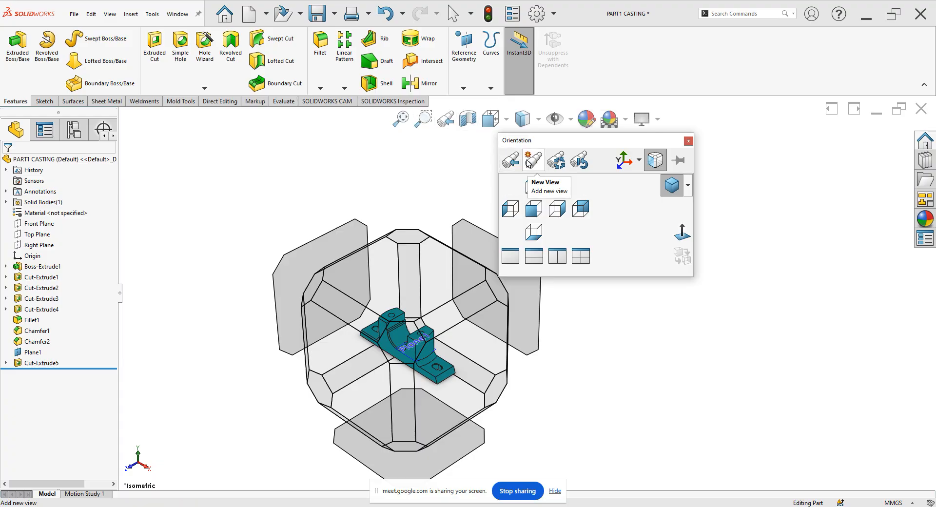
{"action": "left_click", "coordinate": [557, 162]}
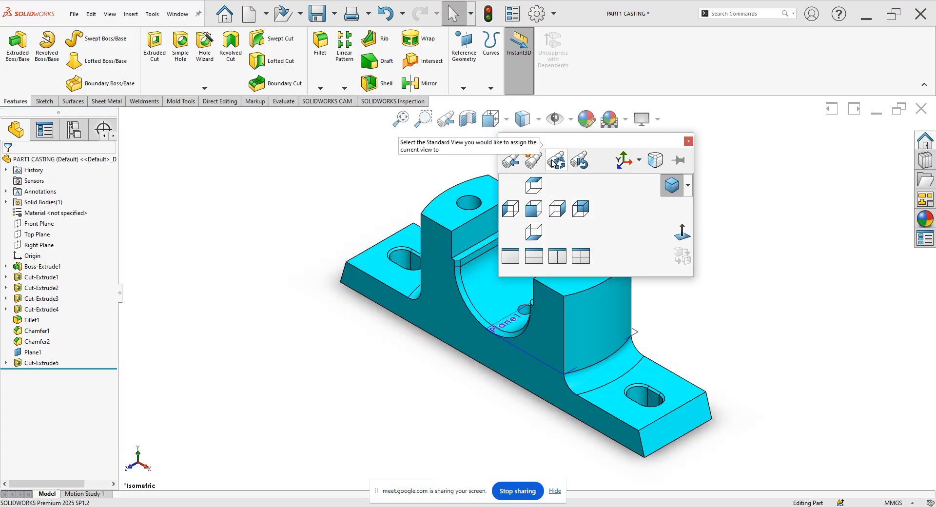
{"action": "left_click", "coordinate": [579, 161]}
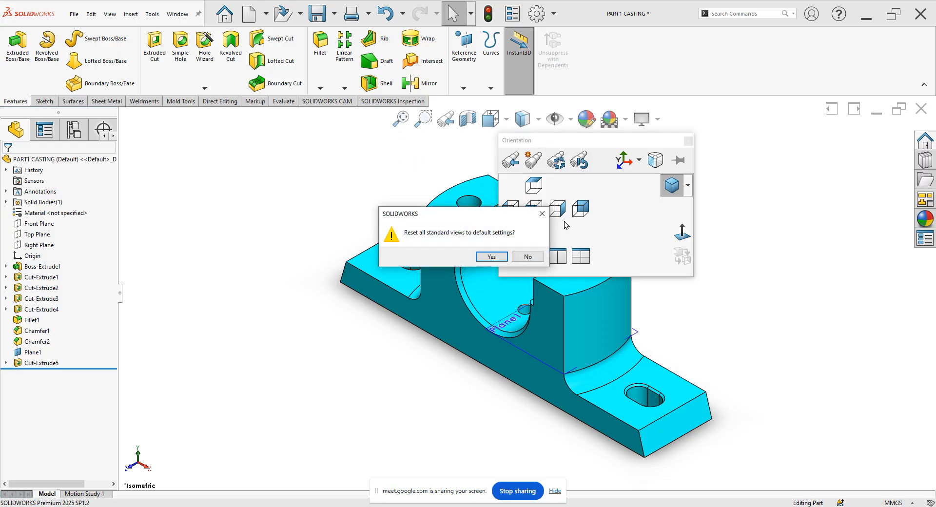
{"action": "left_click", "coordinate": [492, 257]}
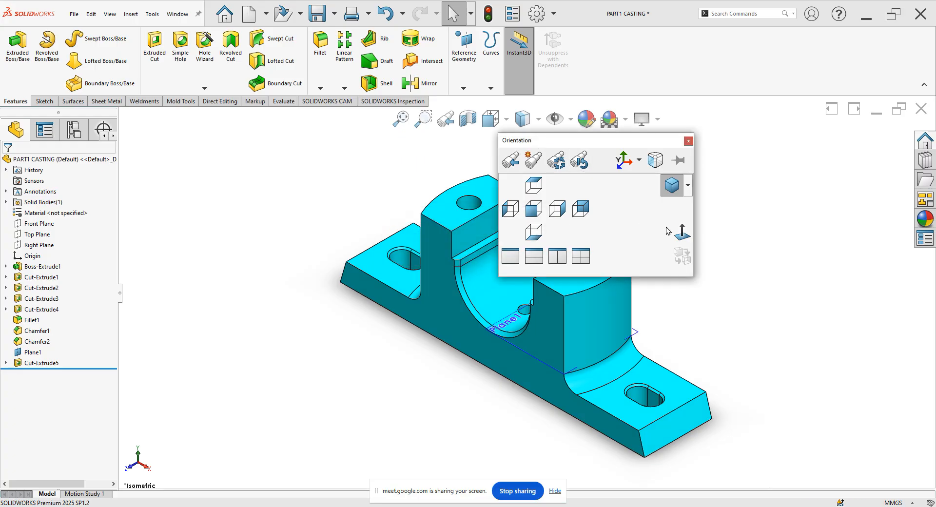
{"action": "left_click", "coordinate": [704, 310]}
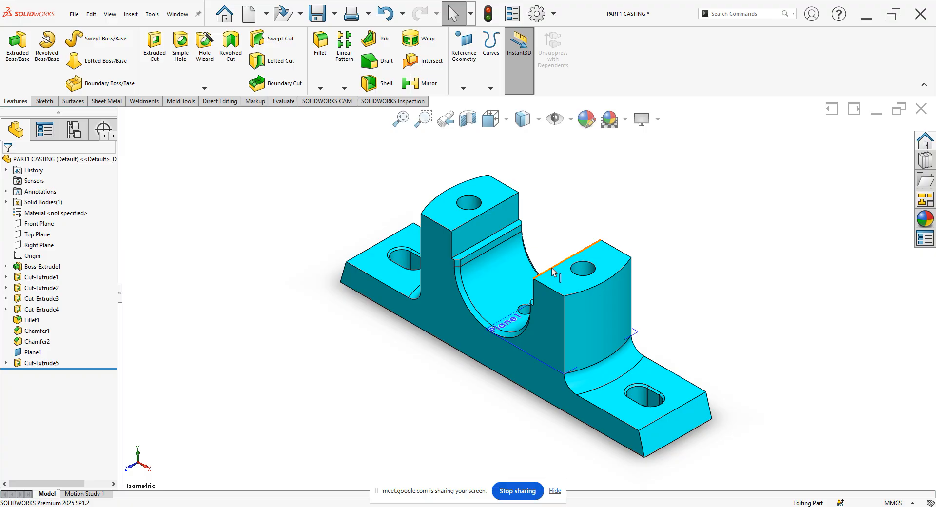
Step: Split the graphics area into four views and set the isometric viewport to the Dimetric orientation
{"action": "left_click", "coordinate": [487, 125]}
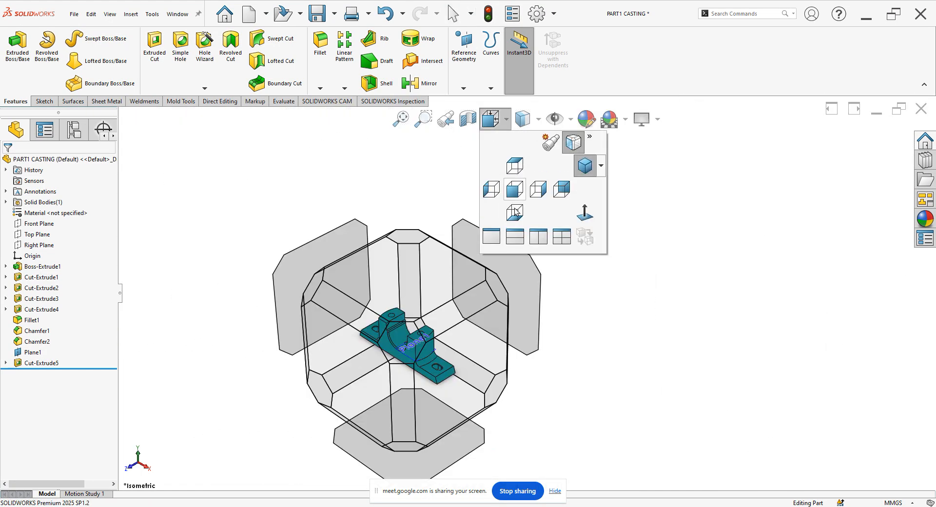
{"action": "left_click", "coordinate": [560, 237]}
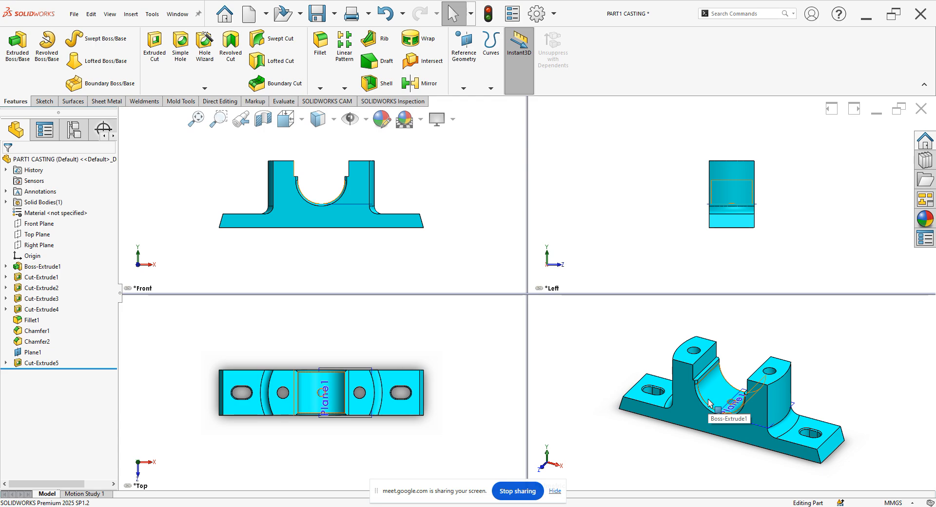
{"action": "left_click", "coordinate": [723, 343]}
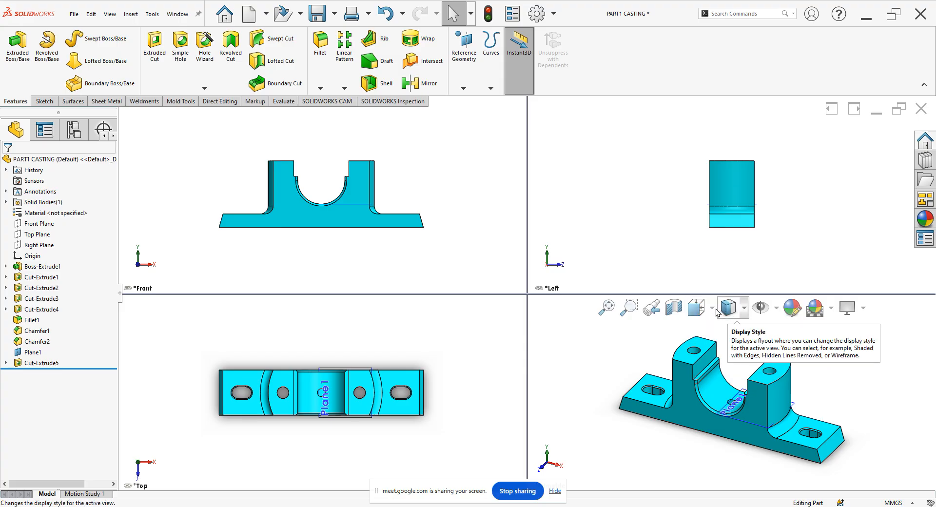
{"action": "left_click", "coordinate": [697, 308]}
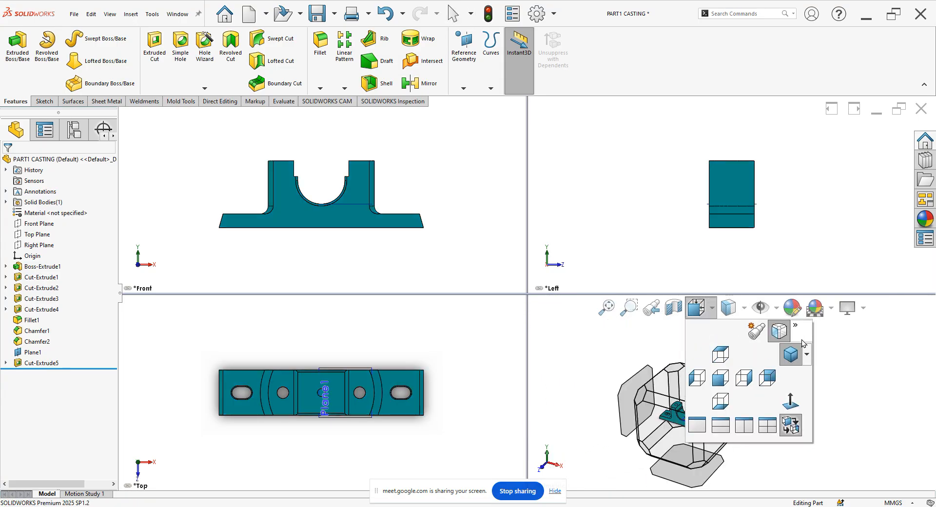
{"action": "left_click", "coordinate": [807, 359]}
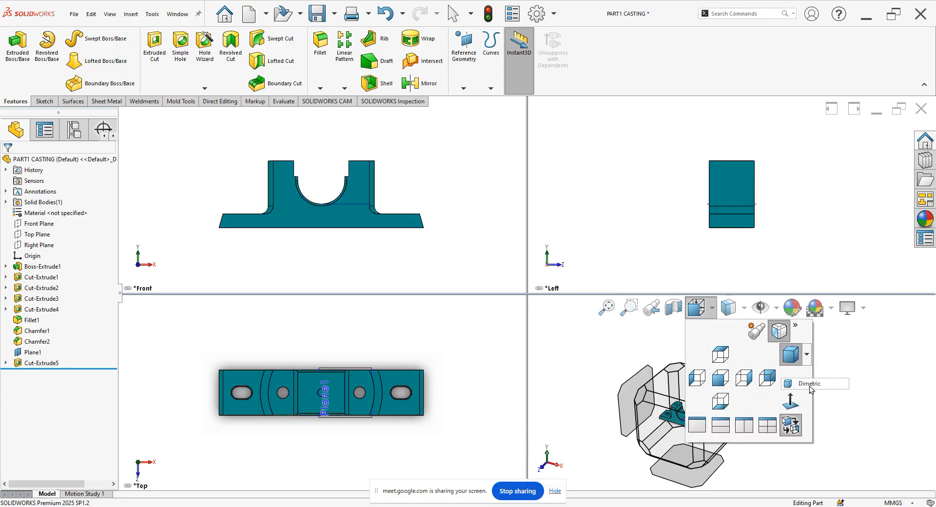
{"action": "left_click", "coordinate": [804, 385]}
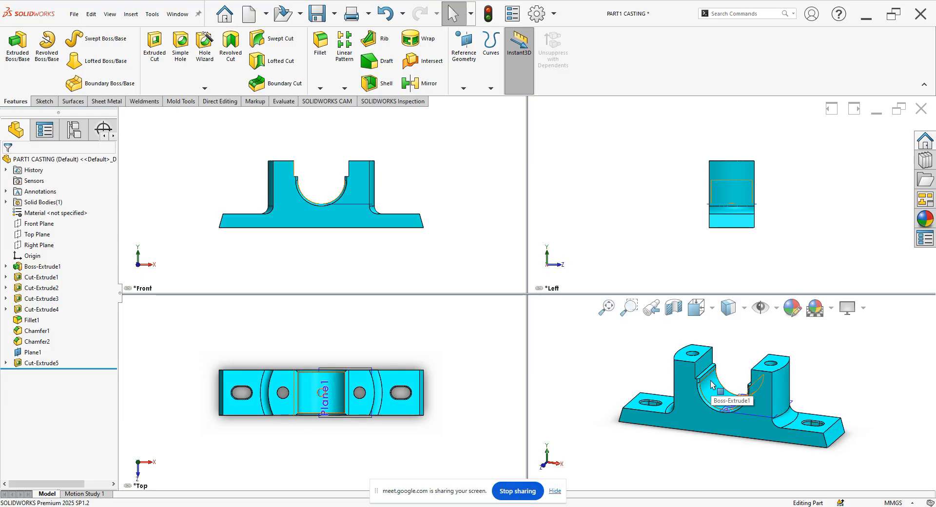
Step: Sketch a dimensioned horizontal straight slot about 89 mm long and 16 mm wide on the casting's front face, below the bore
{"action": "left_click", "coordinate": [341, 212]}
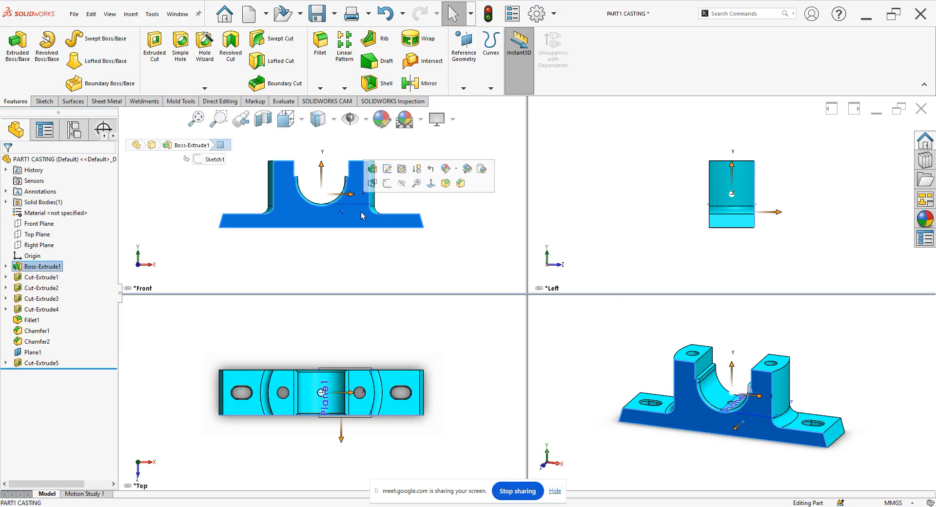
{"action": "left_click", "coordinate": [387, 184]}
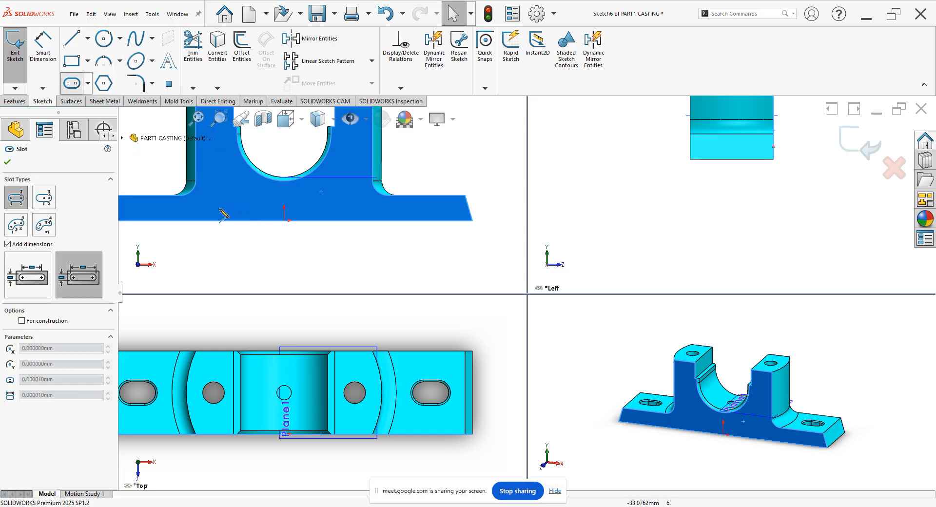
{"action": "left_click", "coordinate": [225, 202]}
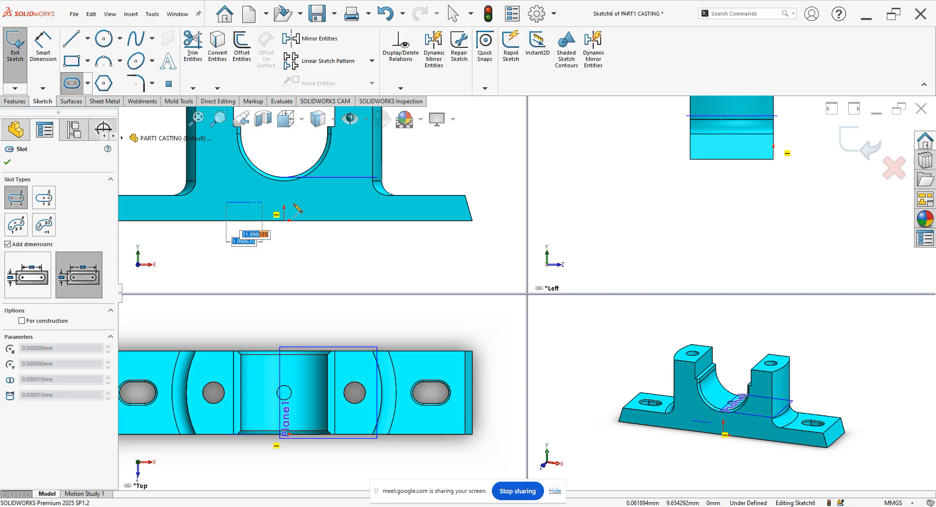
{"action": "left_click", "coordinate": [360, 202]}
{"action": "left_click", "coordinate": [349, 217]}
{"action": "left_click", "coordinate": [349, 217]}
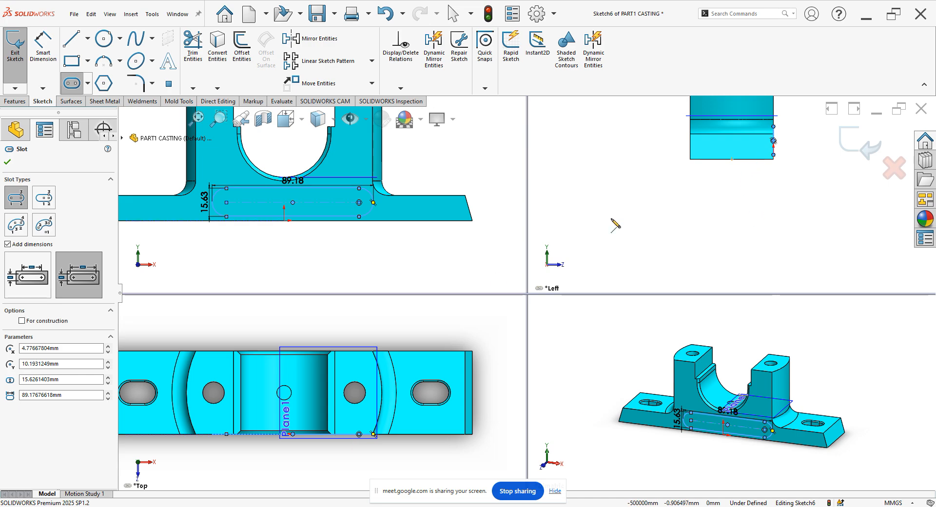
Step: End the Slot tool and exit the sketch on the casting's front face, leaving nothing selected
{"action": "right_click", "coordinate": [612, 324]}
{"action": "left_click", "coordinate": [567, 321]}
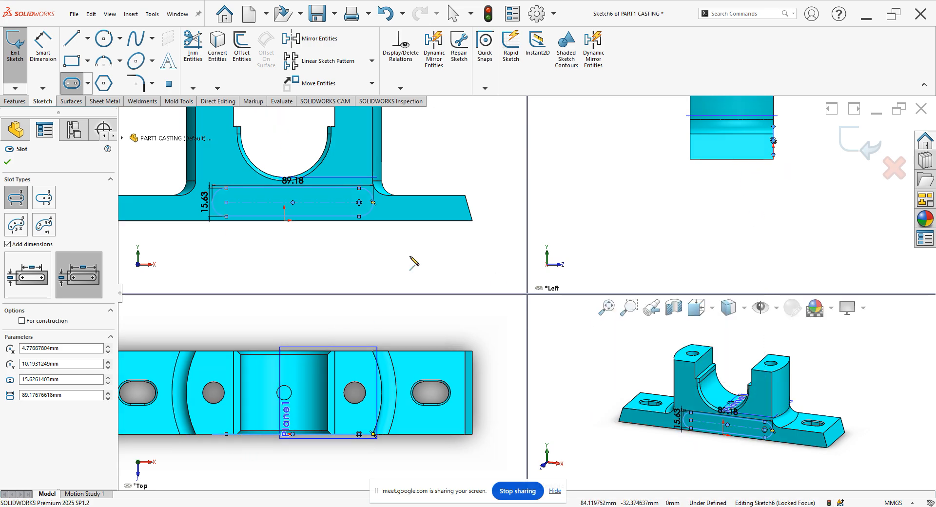
{"action": "left_click", "coordinate": [863, 132]}
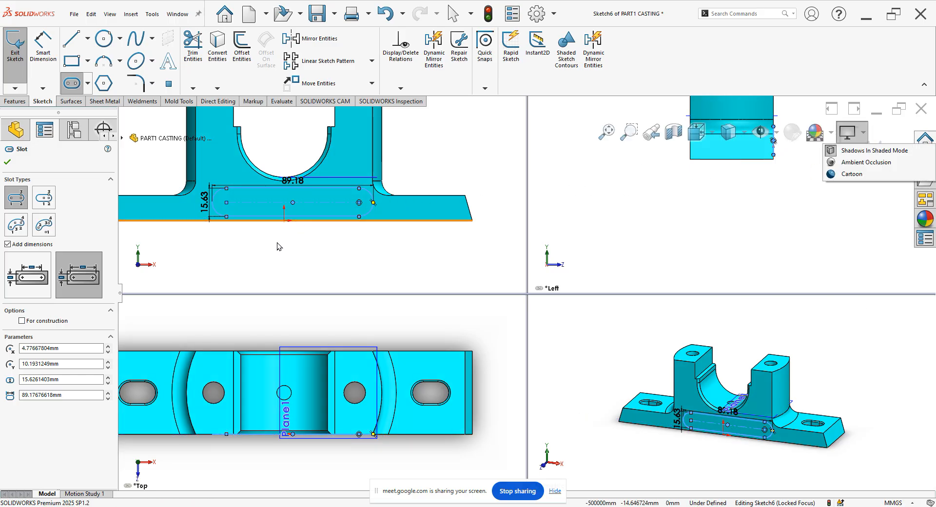
{"action": "left_click", "coordinate": [301, 221]}
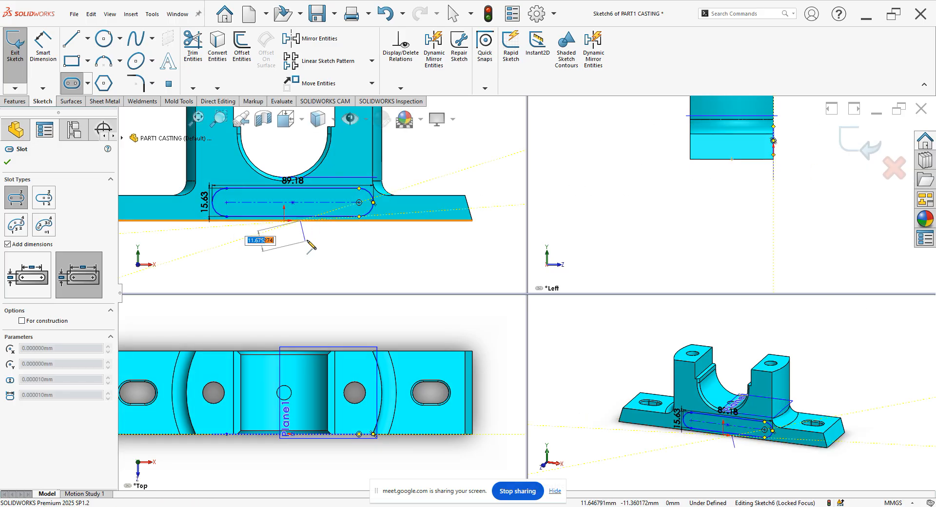
{"action": "right_click", "coordinate": [336, 246]}
{"action": "left_click", "coordinate": [358, 248]}
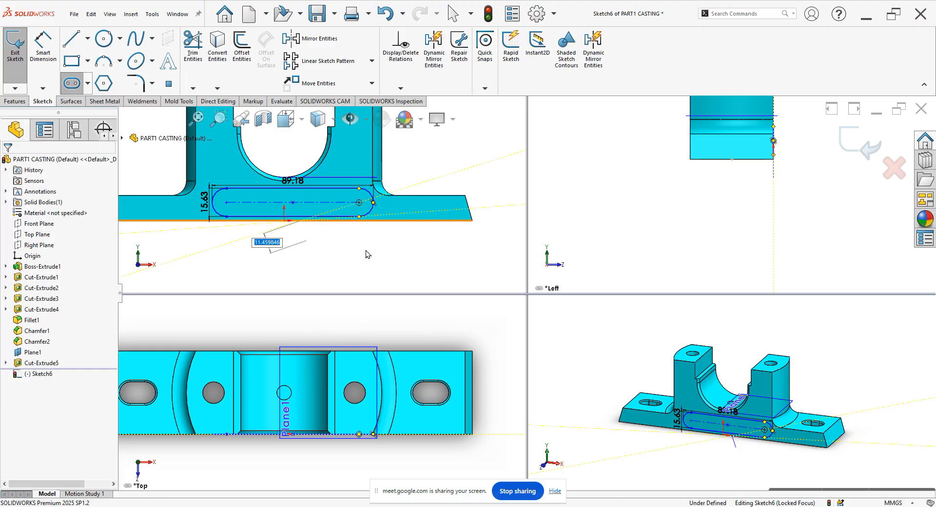
{"action": "left_click", "coordinate": [862, 146]}
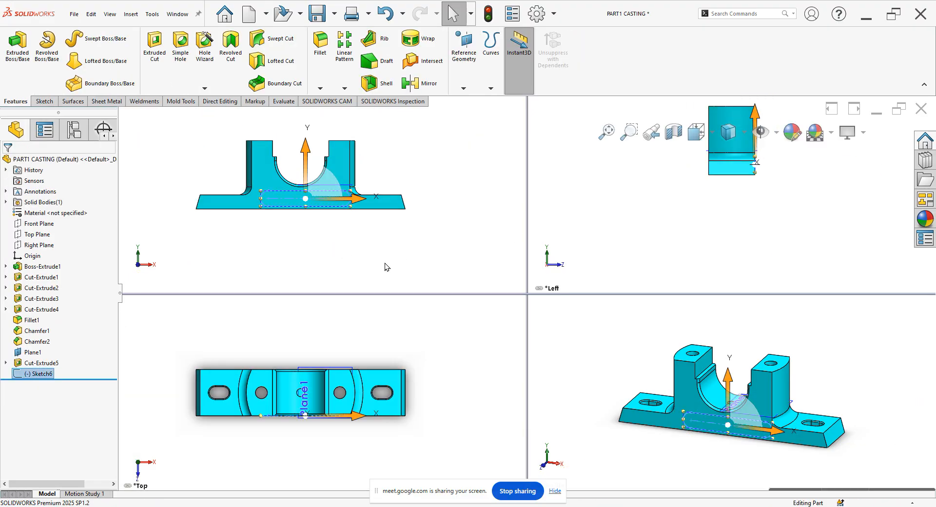
{"action": "left_click", "coordinate": [398, 244]}
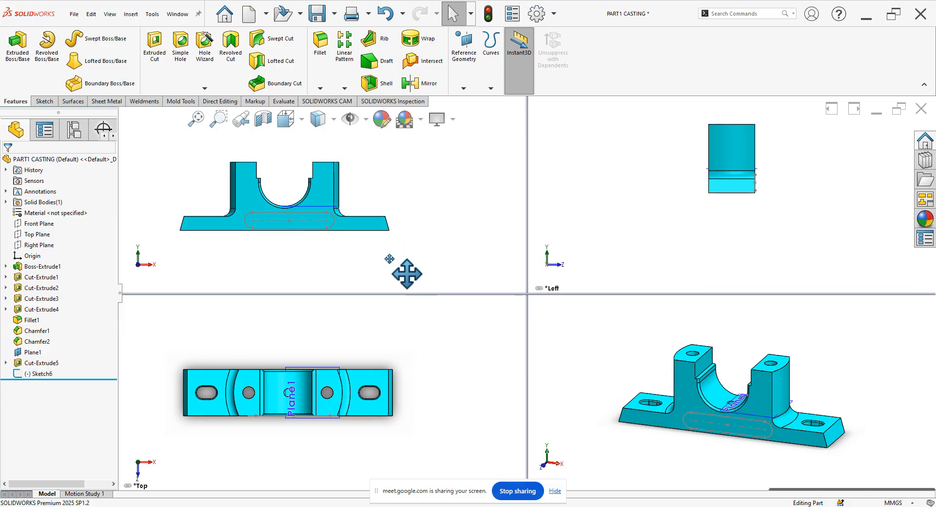
Step: Rotate the casting in the front-view viewport to an angled 3D view and return to select mode
{"action": "middle_click_drag", "start_coordinate": [433, 271], "coordinate": [454, 257], "text": "ctrl"}
{"action": "middle_click_drag", "start_coordinate": [421, 209], "coordinate": [423, 226], "text": "ctrl"}
{"action": "right_click", "coordinate": [436, 169]}
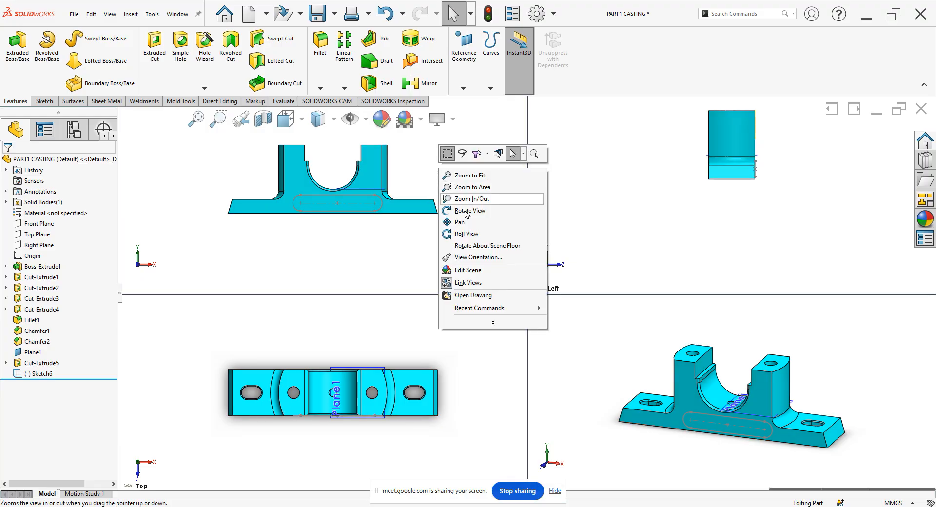
{"action": "left_click", "coordinate": [468, 222]}
{"action": "left_click_drag", "start_coordinate": [468, 222], "coordinate": [443, 174]}
{"action": "right_click", "coordinate": [445, 174]}
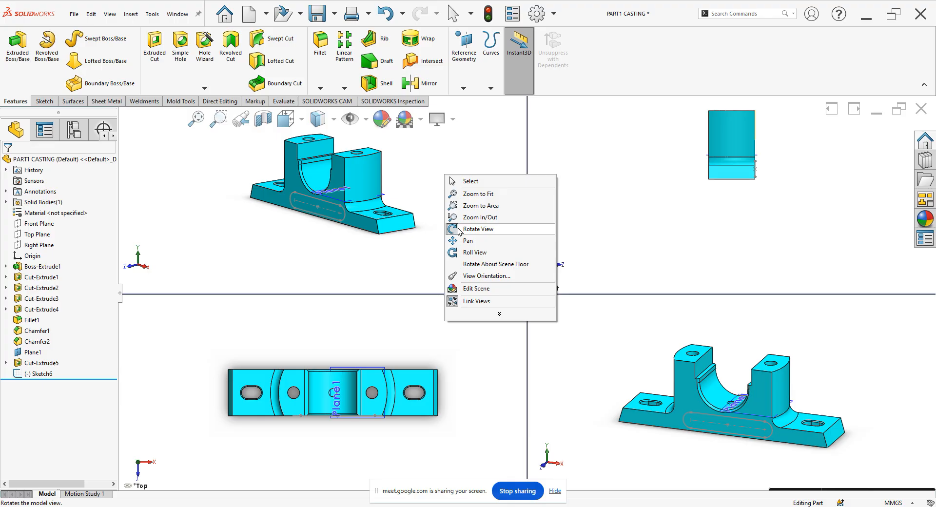
{"action": "left_click", "coordinate": [414, 184]}
{"action": "right_click", "coordinate": [238, 200]}
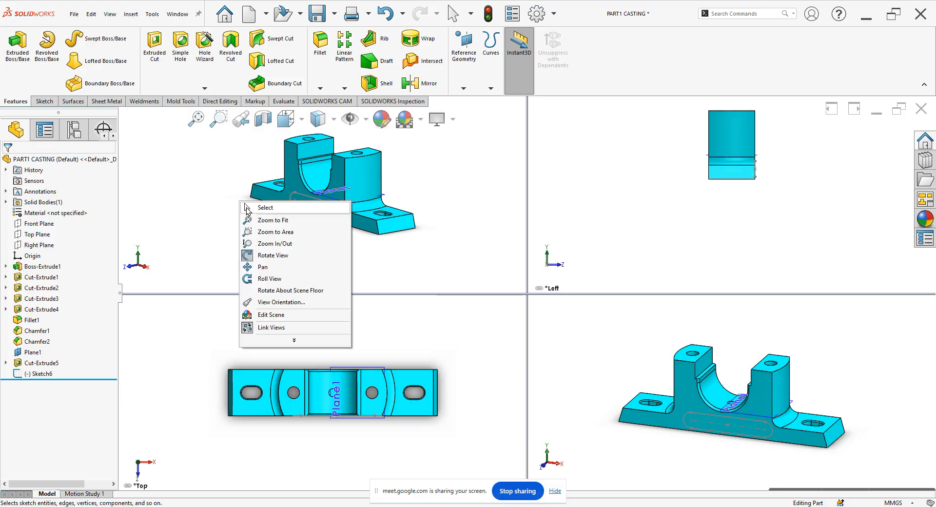
{"action": "left_click", "coordinate": [254, 207]}
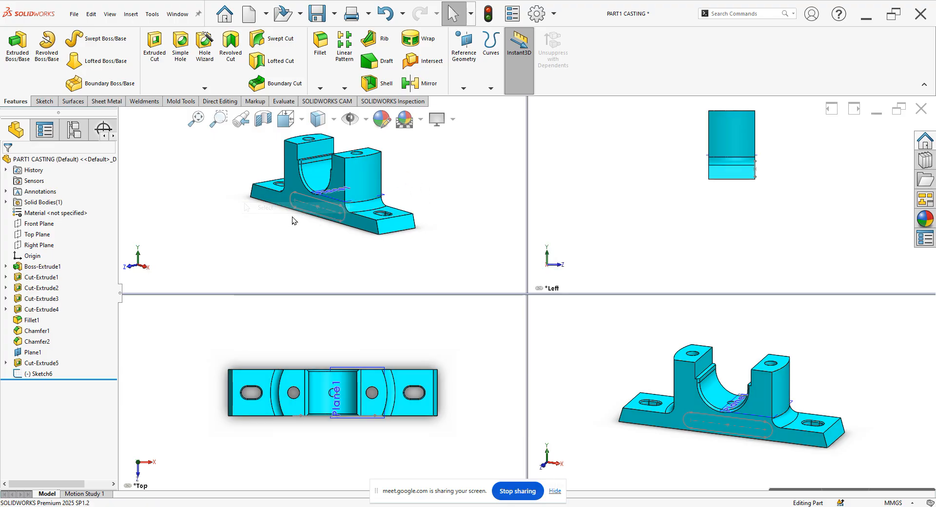
Step: Cut the slot sketch into the casting's front face with a Blind Extruded Cut 3 mm deep and inspect the pocket
{"action": "left_click", "coordinate": [51, 374]}
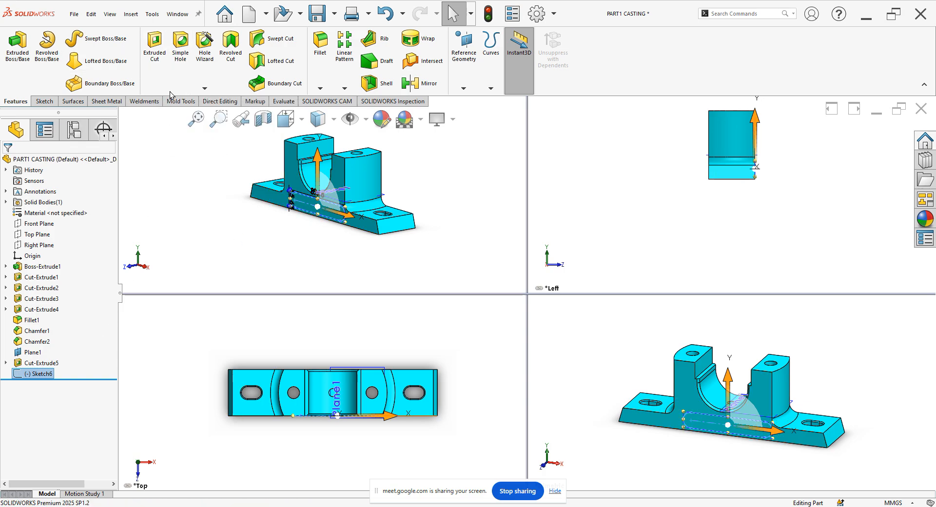
{"action": "left_click", "coordinate": [155, 46]}
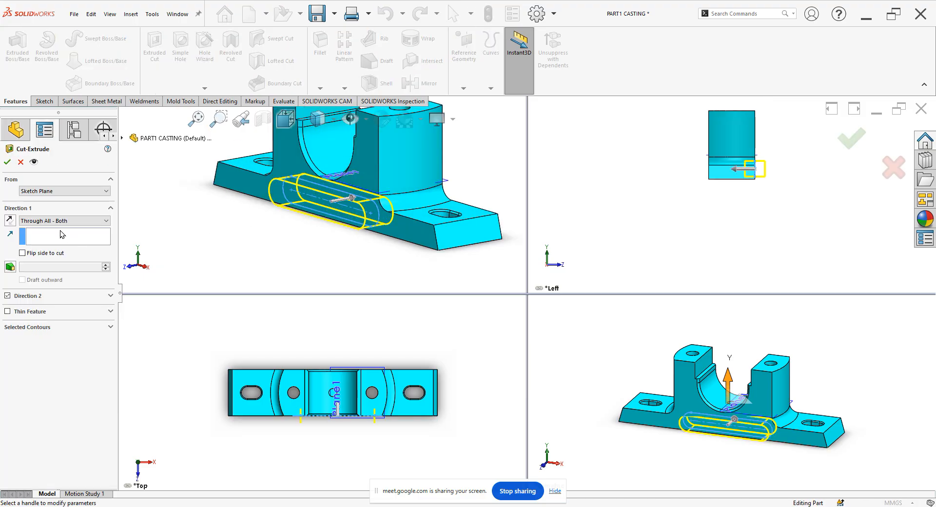
{"action": "left_click", "coordinate": [63, 220]}
{"action": "left_click", "coordinate": [44, 233]}
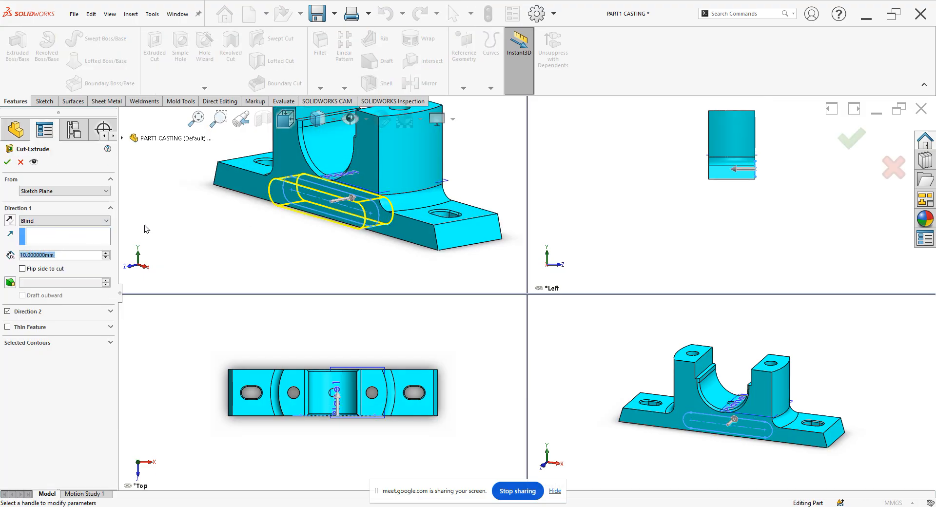
{"action": "type", "text": "3"}
{"action": "key", "text": "Return"}
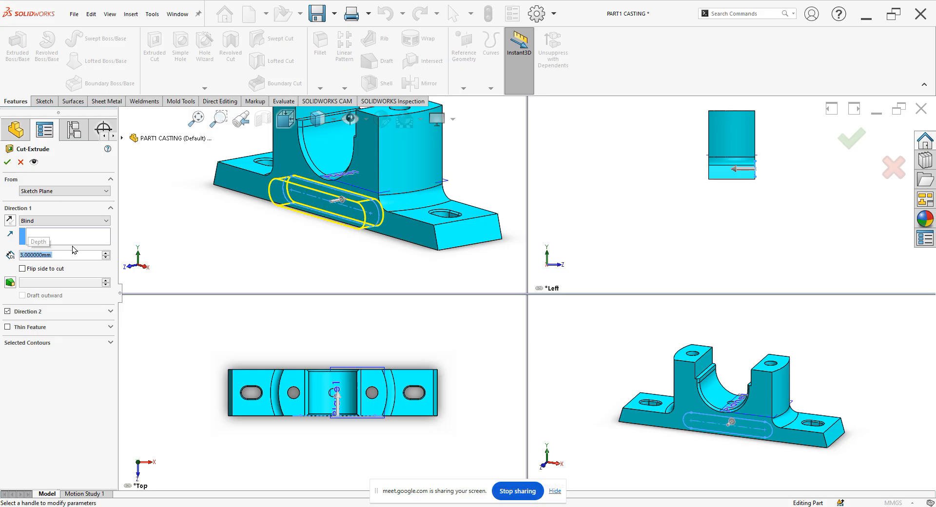
{"action": "left_click", "coordinate": [8, 163]}
{"action": "left_click", "coordinate": [229, 229]}
{"action": "middle_click_drag", "start_coordinate": [229, 229], "coordinate": [364, 193]}
{"action": "scroll", "coordinate": [364, 193], "scroll_direction": "down", "scroll_amount": 5}
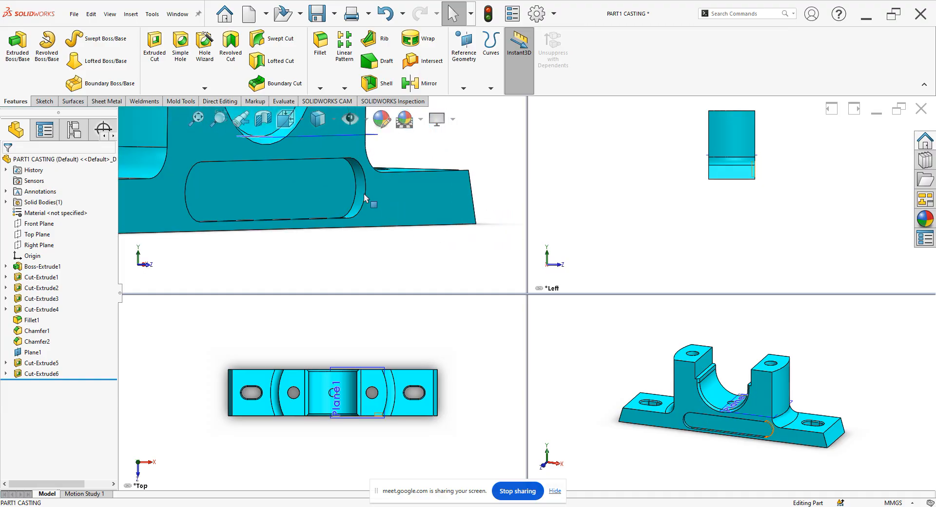
{"action": "scroll", "coordinate": [373, 210], "scroll_direction": "up", "scroll_amount": 6}
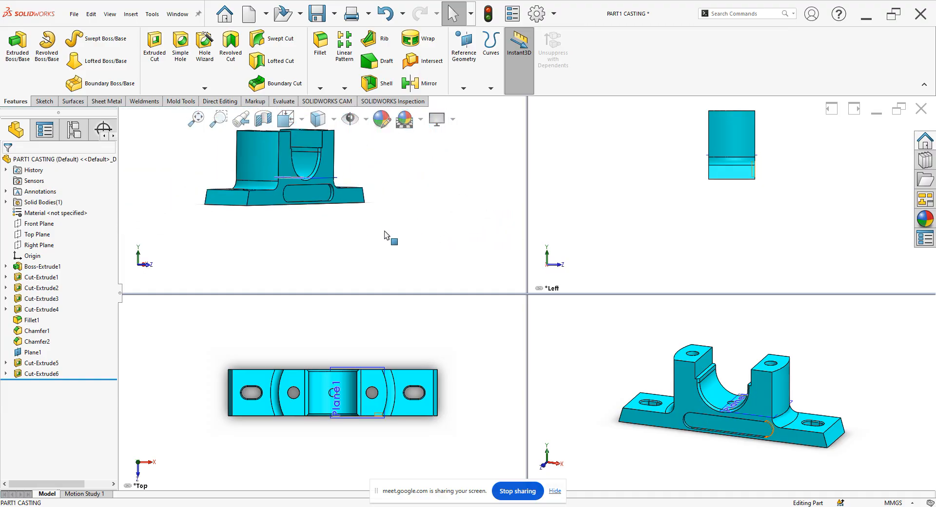
Step: Return the graphics area to a single view and orient the casting to Dimetric
{"action": "key", "text": "space"}
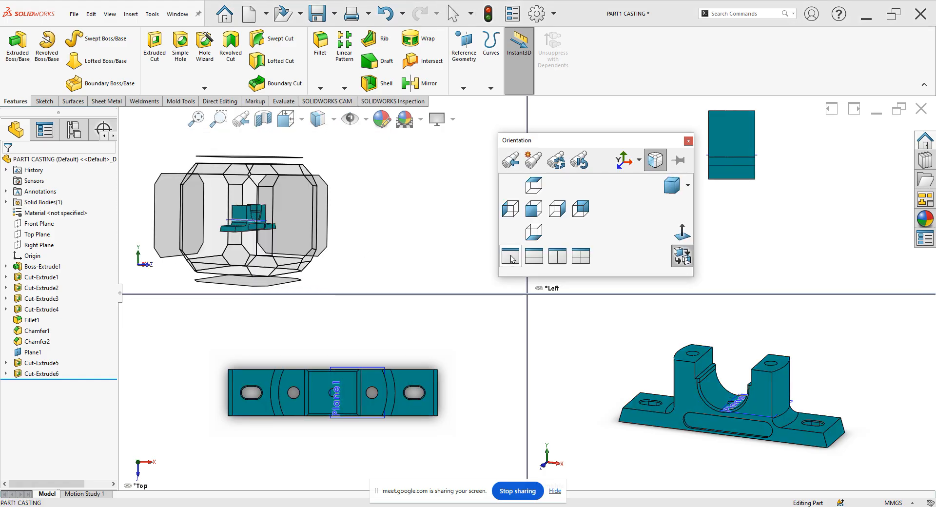
{"action": "left_click", "coordinate": [512, 259]}
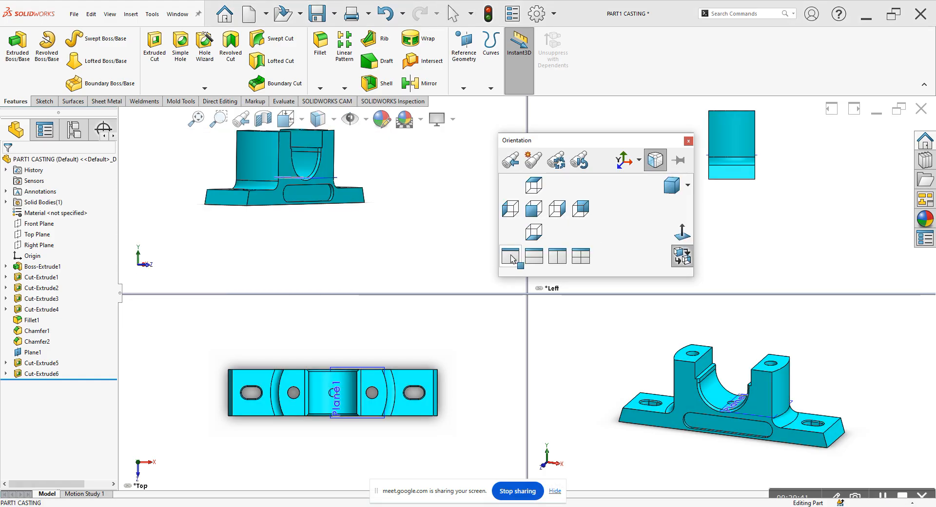
{"action": "middle_click_drag", "start_coordinate": [530, 293], "coordinate": [411, 330]}
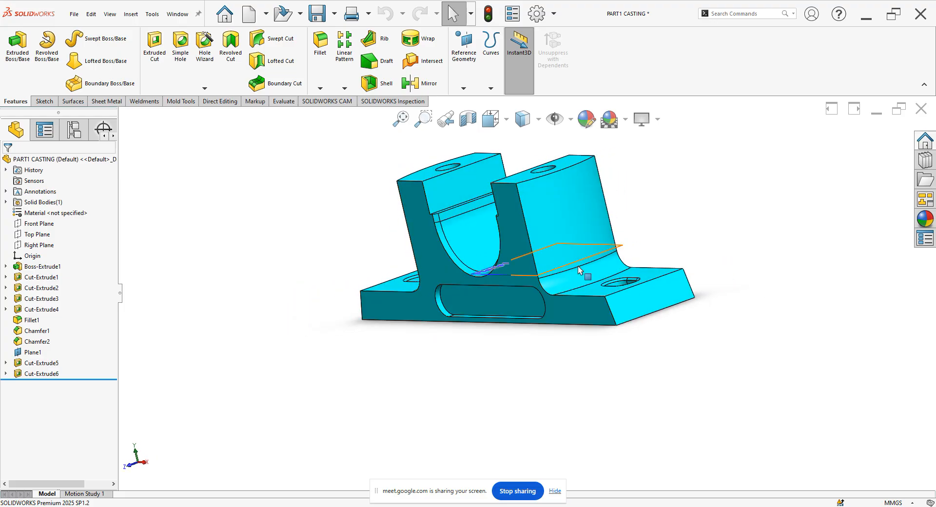
{"action": "key", "text": "ctrl+7"}
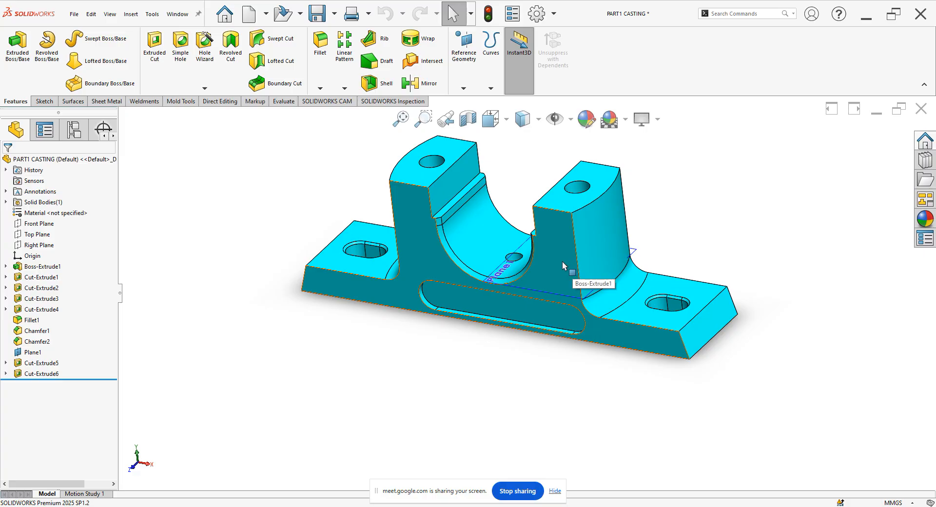
{"action": "left_click", "coordinate": [490, 119]}
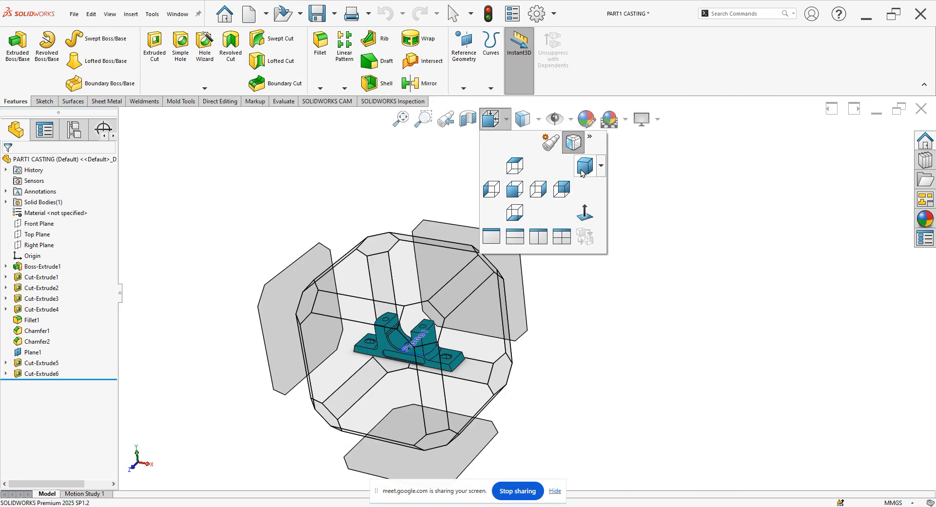
{"action": "left_click", "coordinate": [581, 171]}
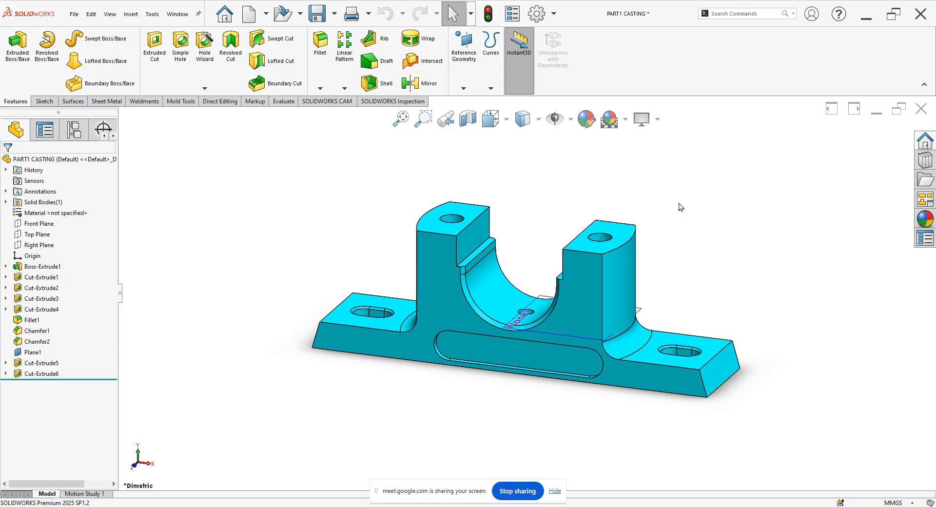
Step: Split the graphics area into four views, restore the single view, and rotate the casting to an angled view
{"action": "key", "text": "space"}
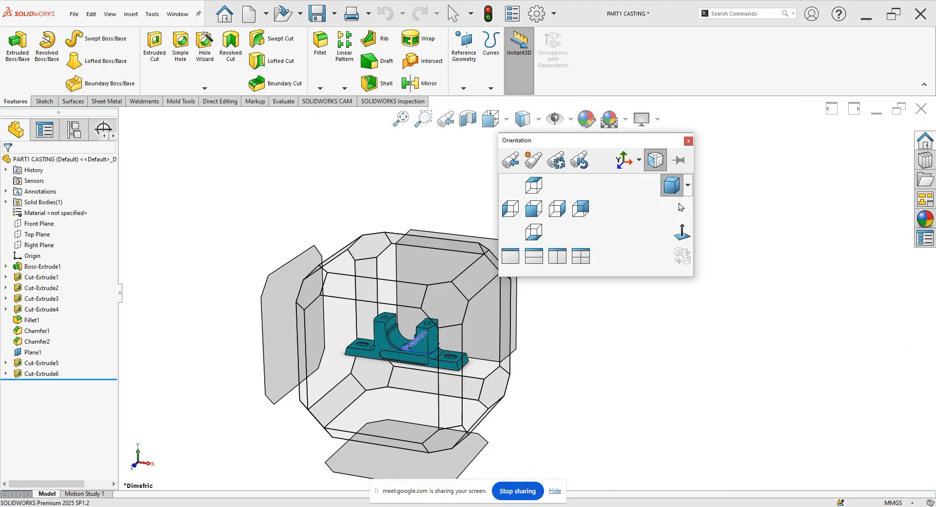
{"action": "left_click", "coordinate": [588, 256]}
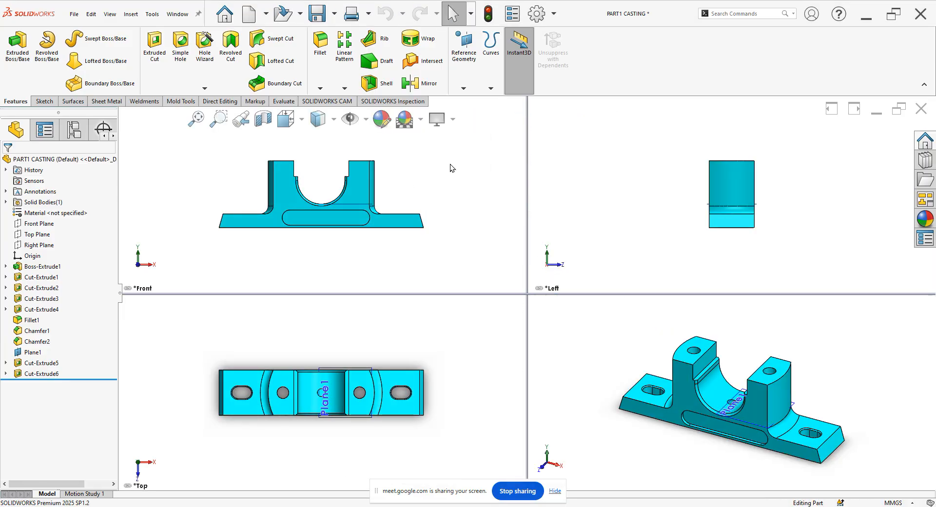
{"action": "left_click", "coordinate": [286, 120]}
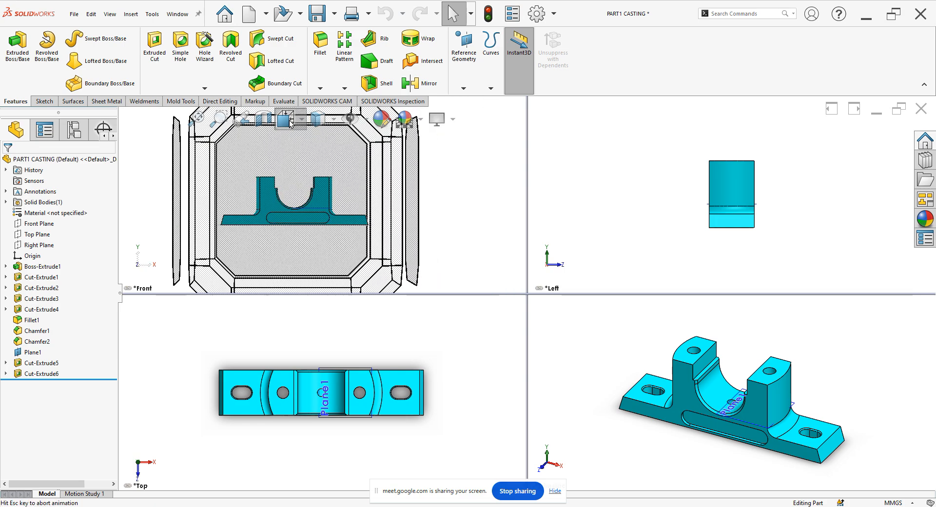
{"action": "left_click", "coordinate": [289, 121]}
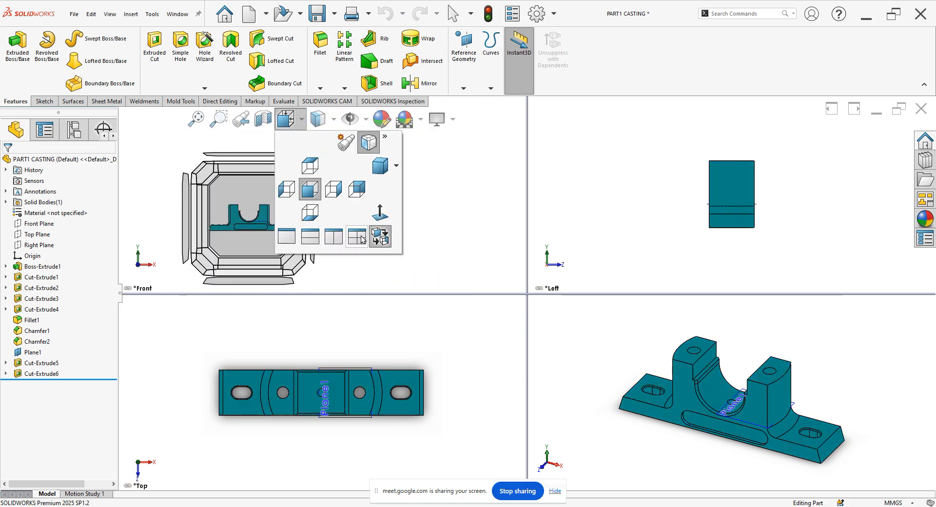
{"action": "left_click", "coordinate": [287, 237]}
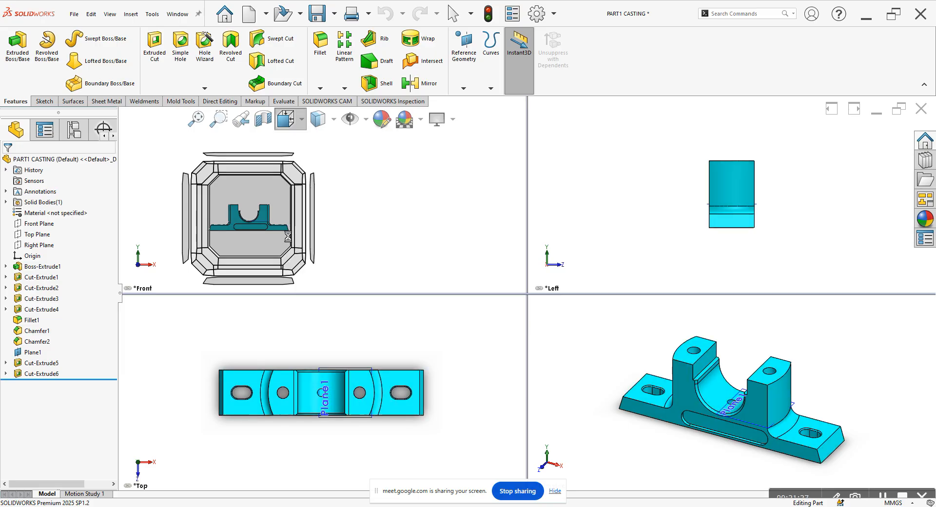
{"action": "middle_click_drag", "start_coordinate": [519, 268], "coordinate": [617, 335]}
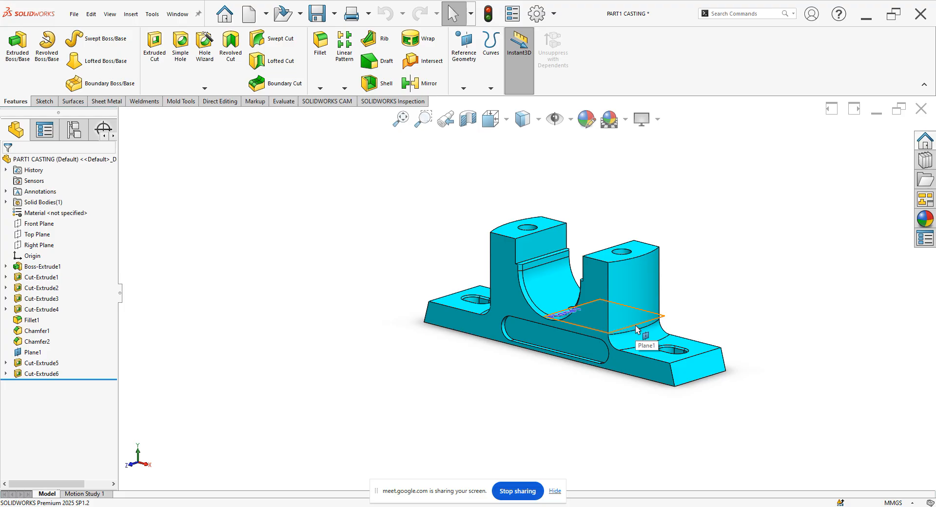
Step: Show the display style choices and examine the straight edges on the casting's two uprights by selecting them
{"action": "left_click", "coordinate": [521, 125]}
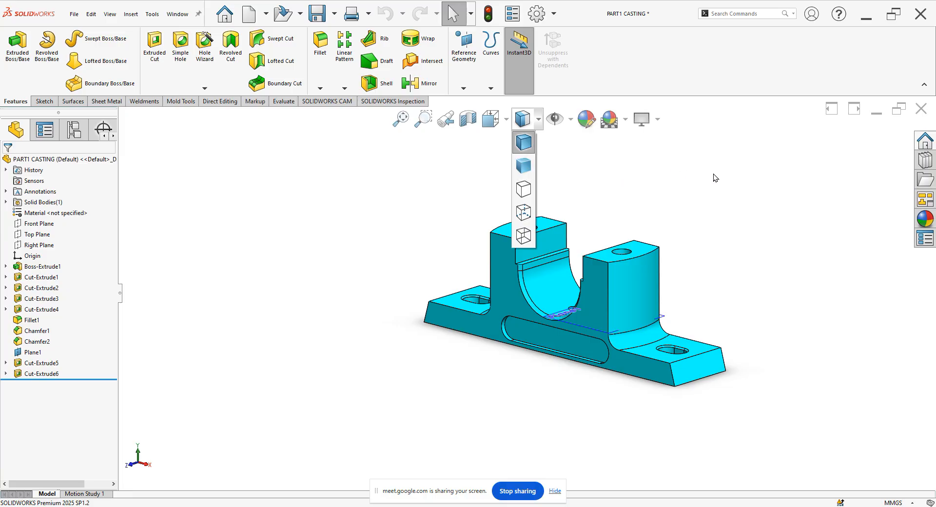
{"action": "scroll", "coordinate": [668, 285], "scroll_direction": "down", "scroll_amount": 5}
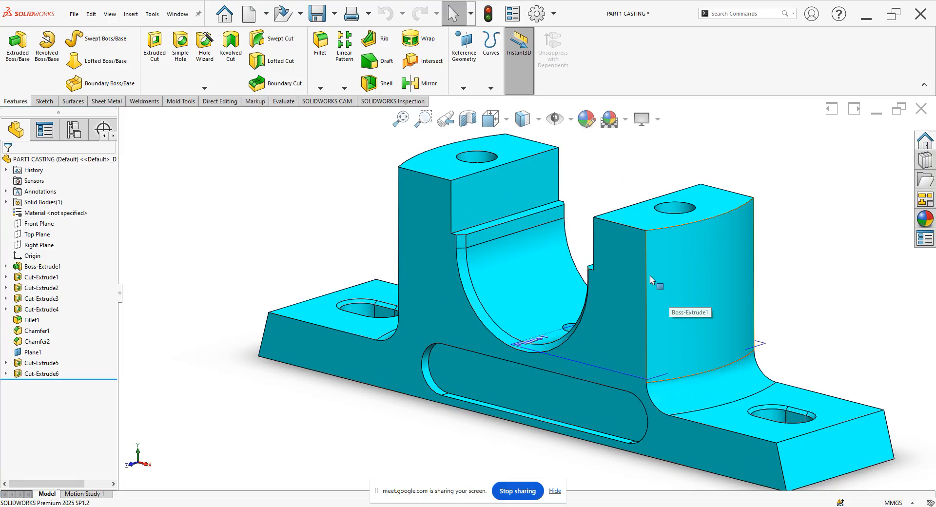
{"action": "left_click", "coordinate": [645, 255]}
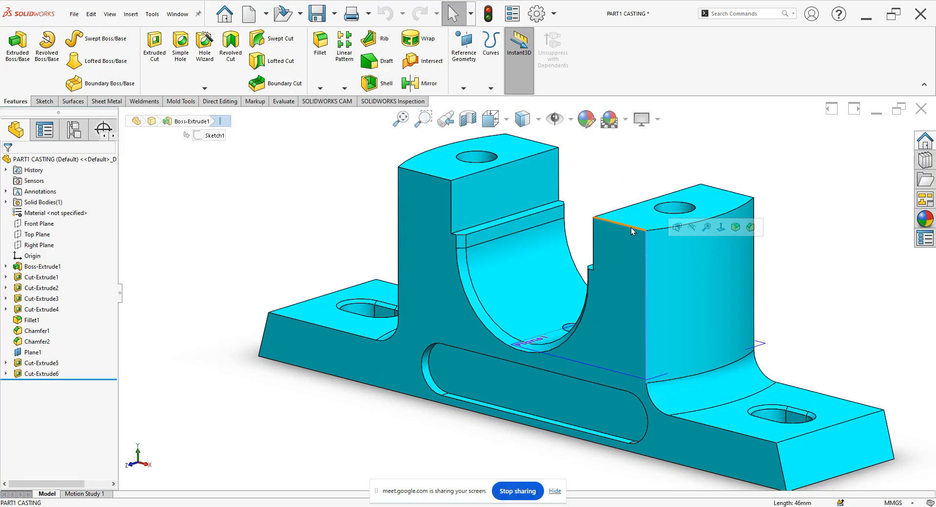
{"action": "left_click", "coordinate": [634, 231]}
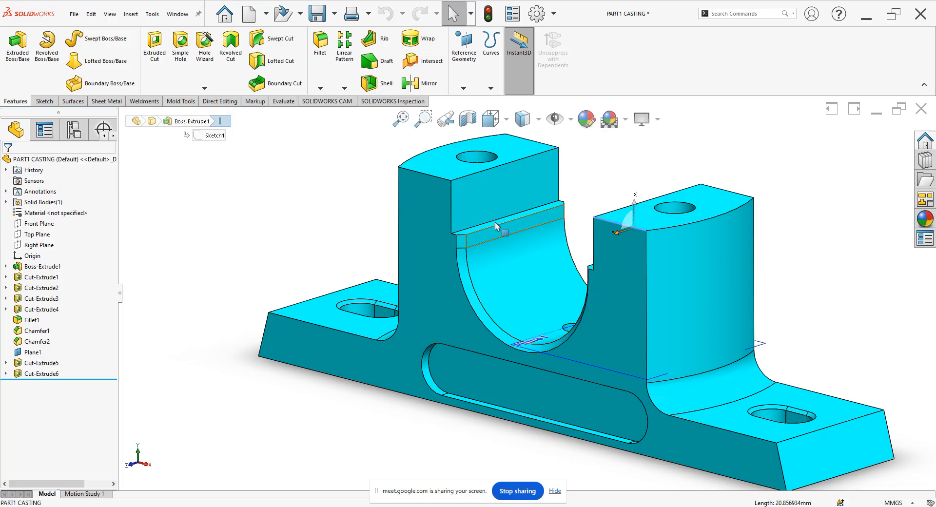
{"action": "left_click", "coordinate": [485, 233]}
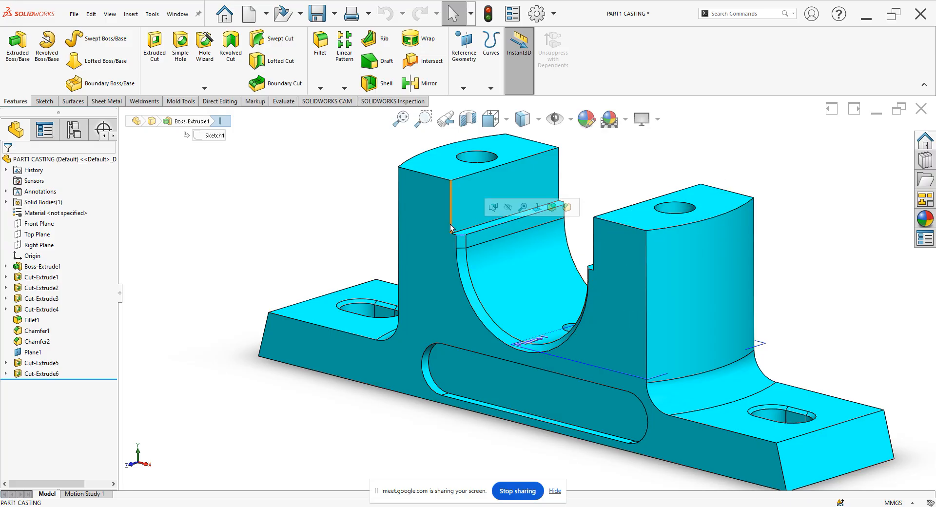
{"action": "left_click", "coordinate": [450, 222]}
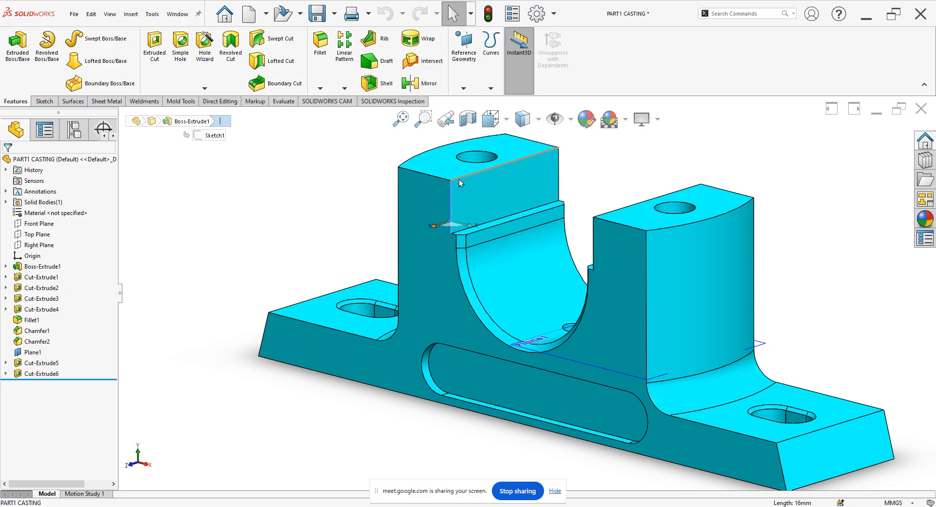
{"action": "left_click", "coordinate": [329, 205]}
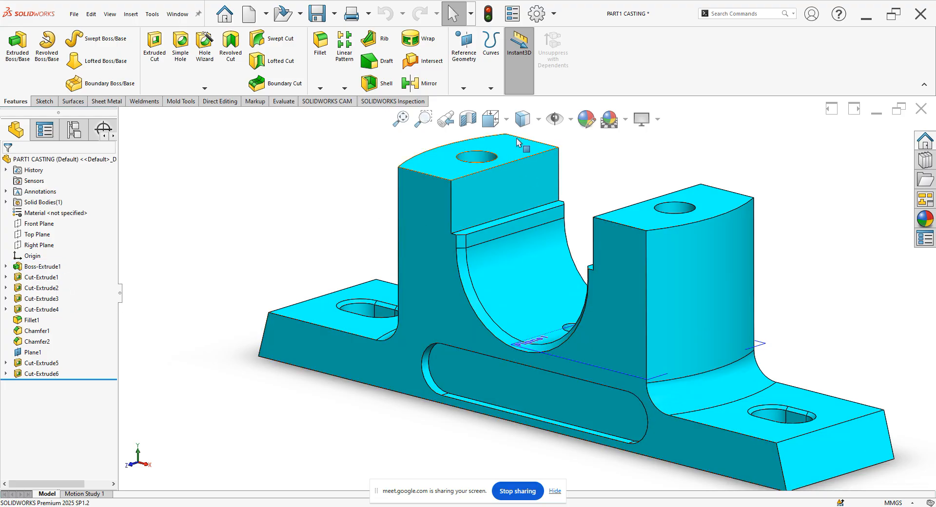
Step: Display the casting in the Shaded style without edges, and change its display style to Hidden Lines Removed
{"action": "left_click", "coordinate": [538, 119]}
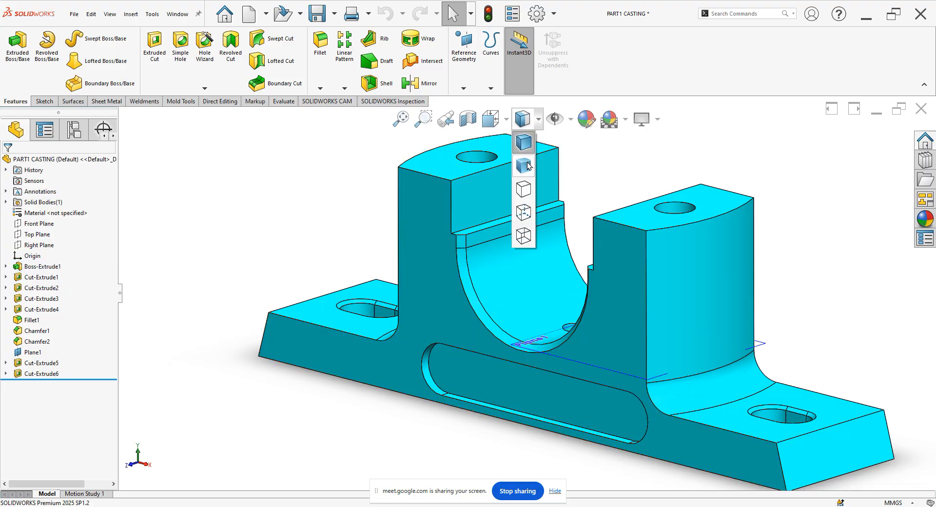
{"action": "left_click", "coordinate": [524, 165]}
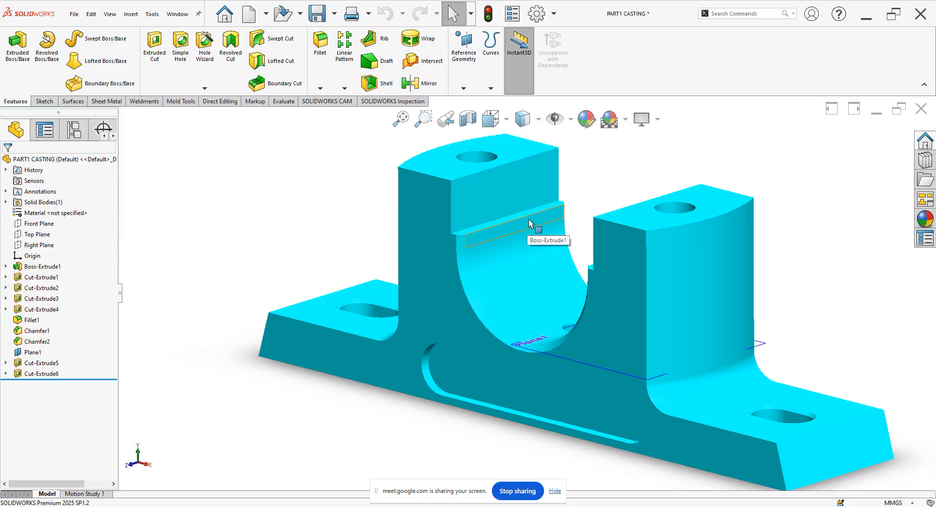
{"action": "scroll", "coordinate": [529, 218], "scroll_direction": "up", "scroll_amount": 1}
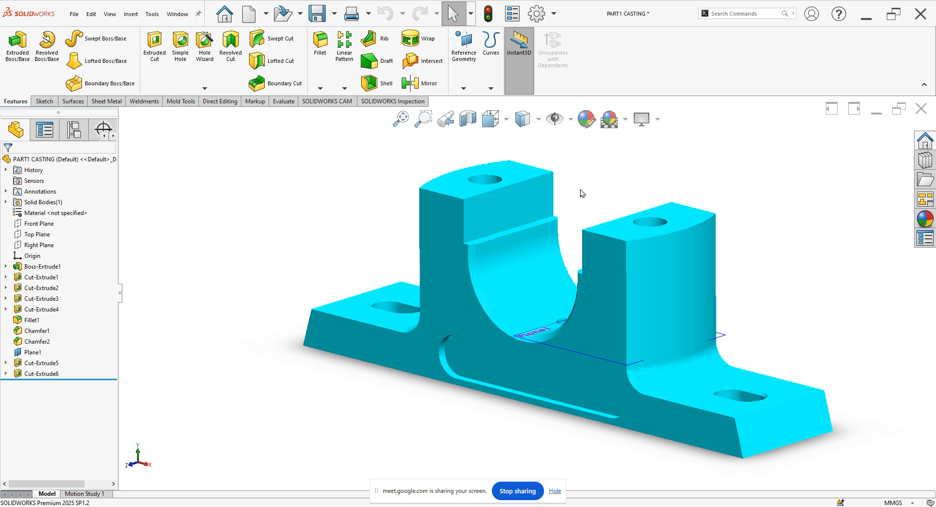
{"action": "left_click", "coordinate": [538, 119]}
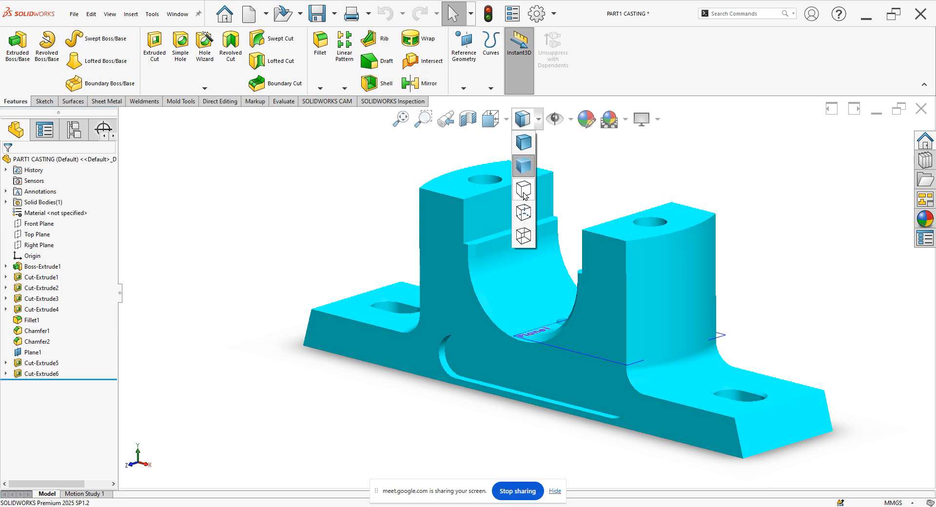
{"action": "left_click", "coordinate": [524, 189]}
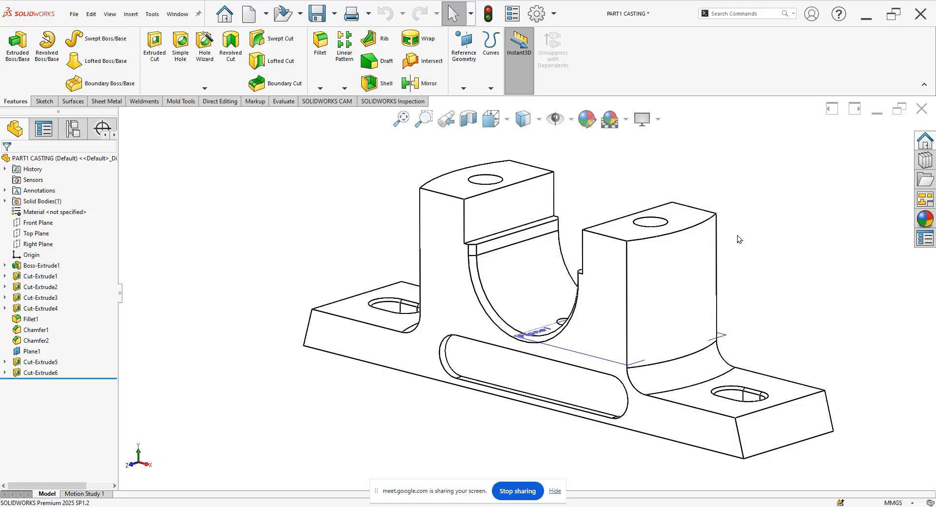
Step: Display the casting with Hidden Lines Visible, and examine it in Wireframe from a rotated angle
{"action": "left_click", "coordinate": [539, 120]}
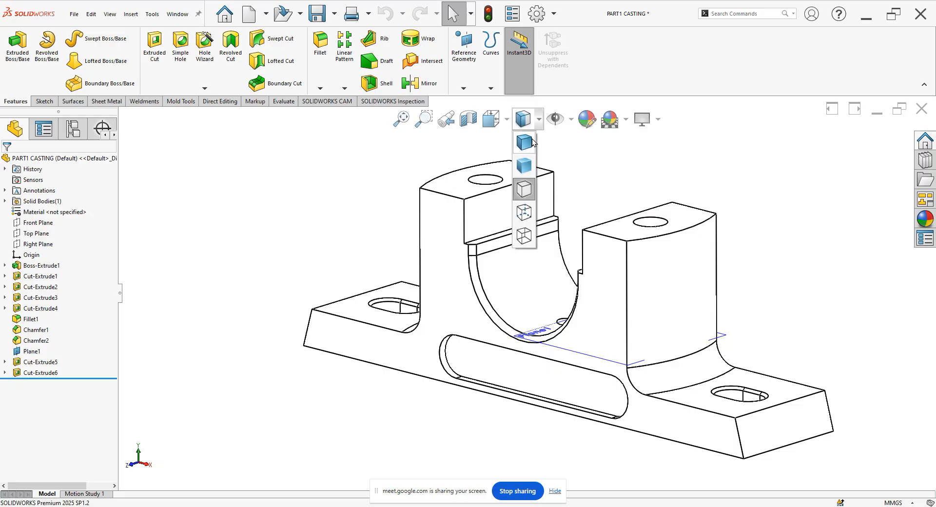
{"action": "left_click", "coordinate": [524, 212]}
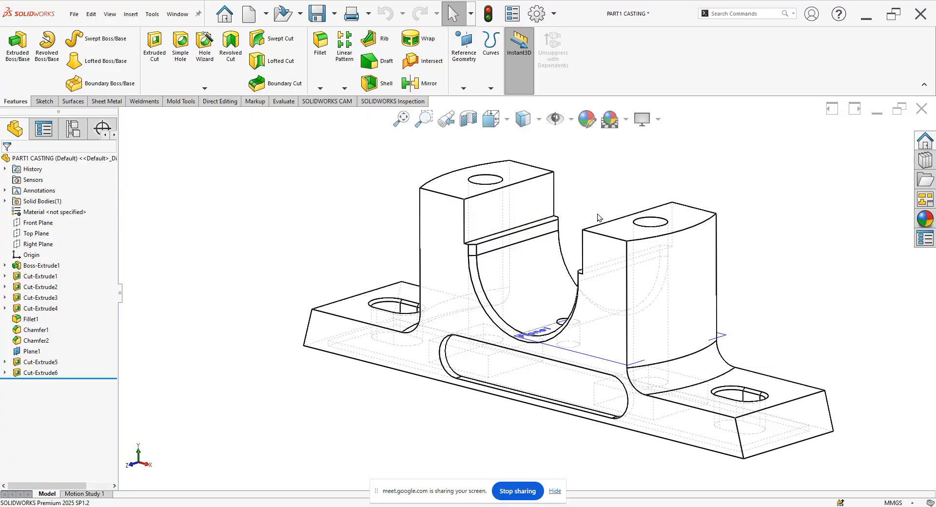
{"action": "left_click", "coordinate": [536, 120]}
{"action": "left_click", "coordinate": [524, 237]}
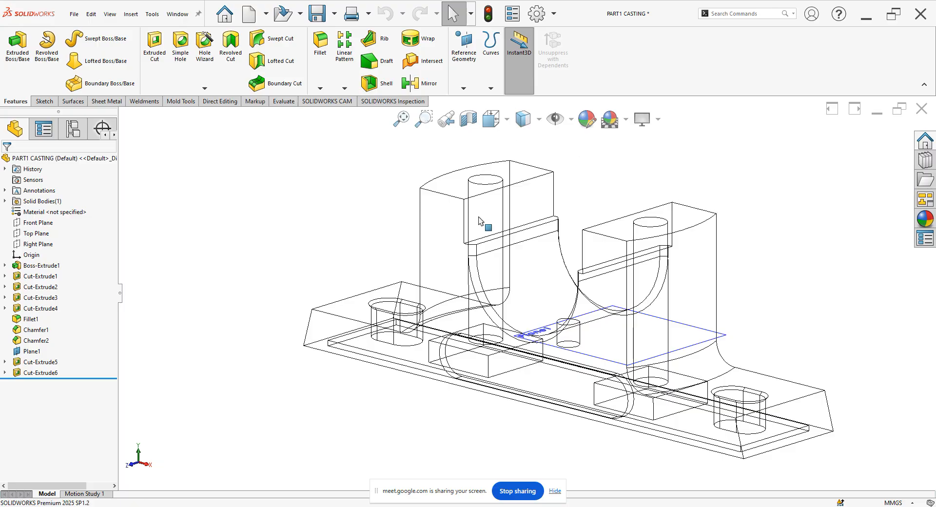
{"action": "middle_click_drag", "start_coordinate": [434, 228], "coordinate": [471, 271]}
{"action": "scroll", "coordinate": [497, 271], "scroll_direction": "up", "scroll_amount": 3}
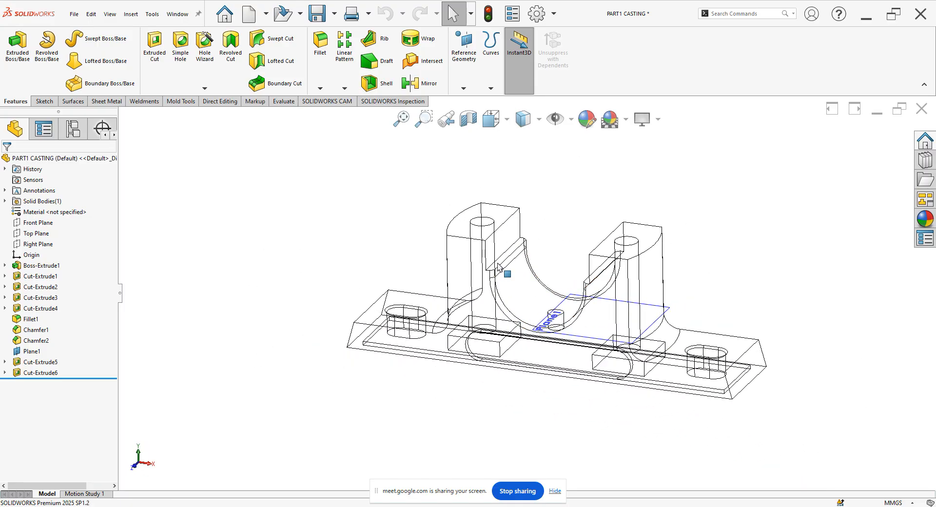
Step: Set the casting's display style to Shaded With Edges
{"action": "left_click", "coordinate": [539, 119]}
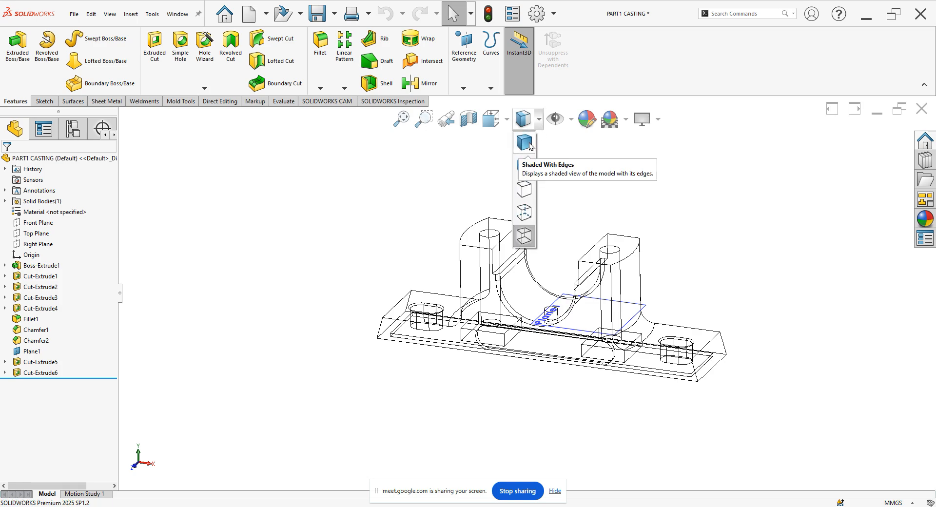
{"action": "left_click", "coordinate": [526, 143]}
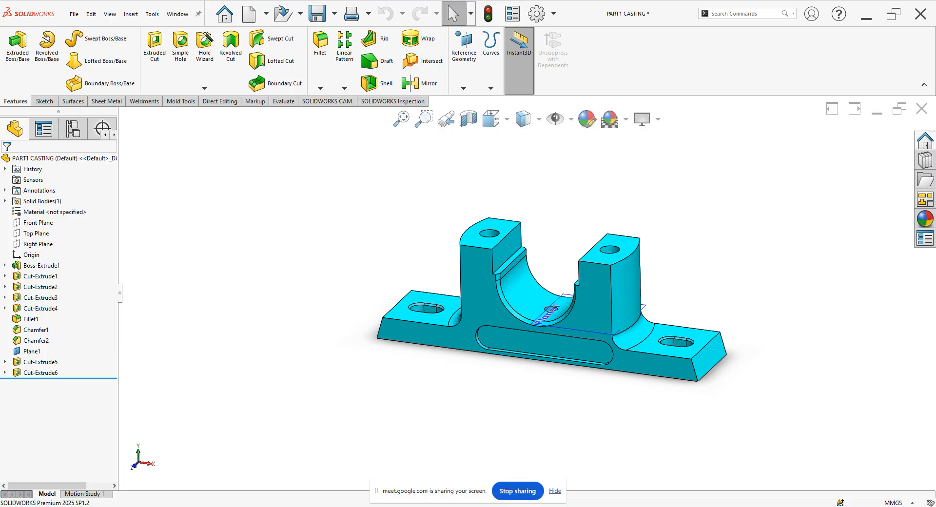
Step: Show the primary planes around the casting, and hide them again
{"action": "mouse_move", "coordinate": [282, 489]}
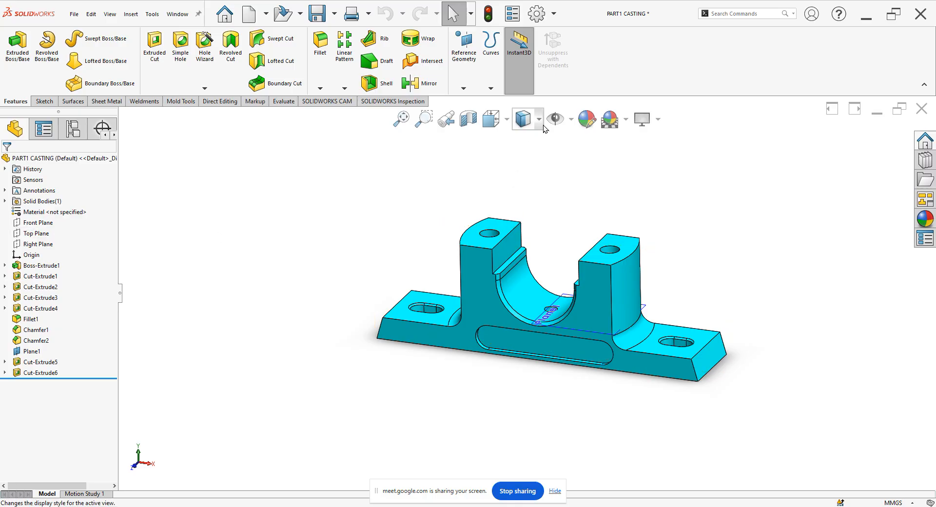
{"action": "left_click", "coordinate": [572, 120]}
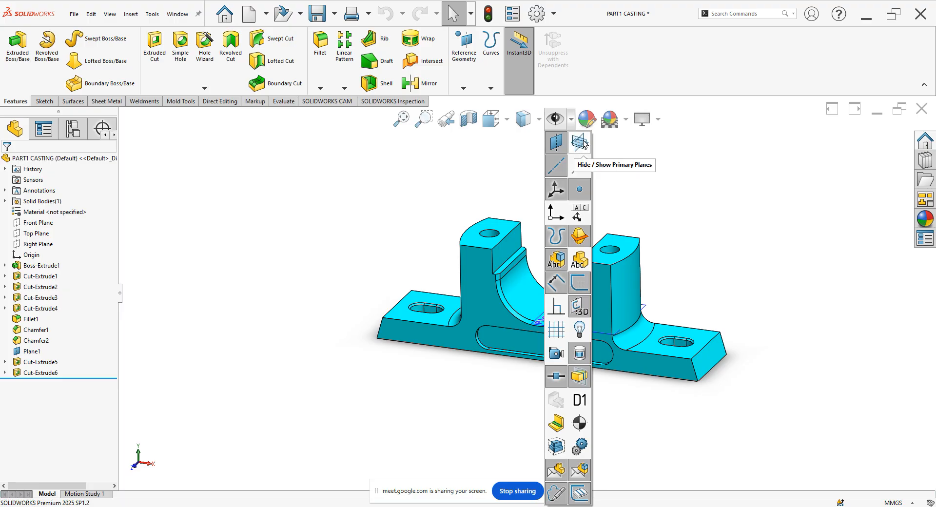
{"action": "left_click", "coordinate": [581, 142]}
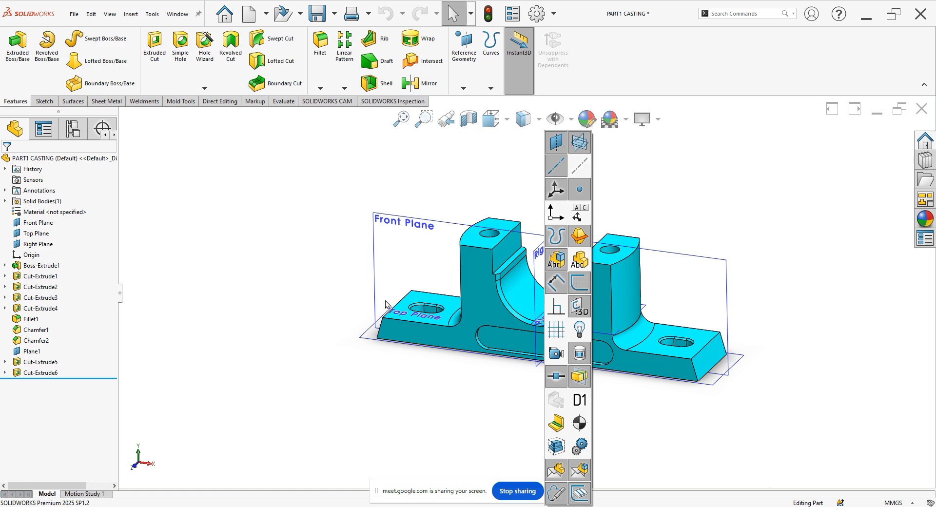
{"action": "left_click", "coordinate": [339, 256]}
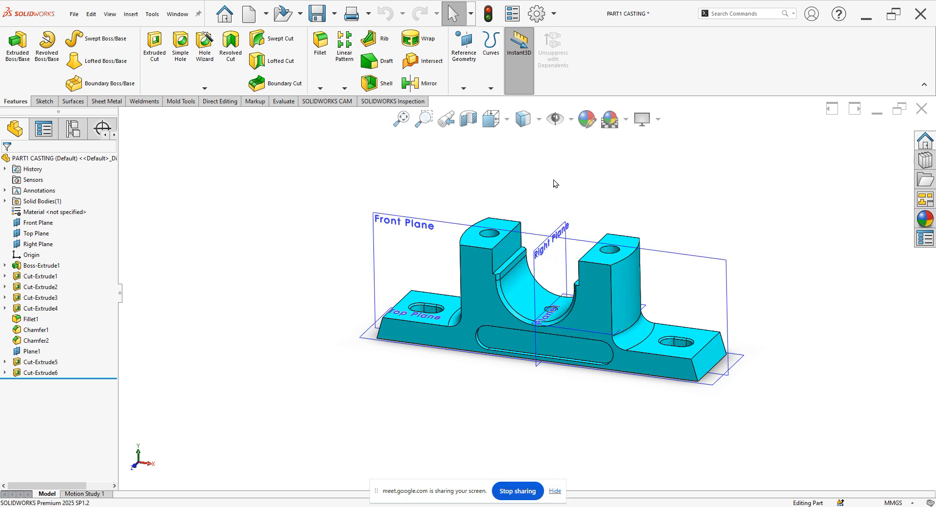
{"action": "left_click", "coordinate": [570, 119]}
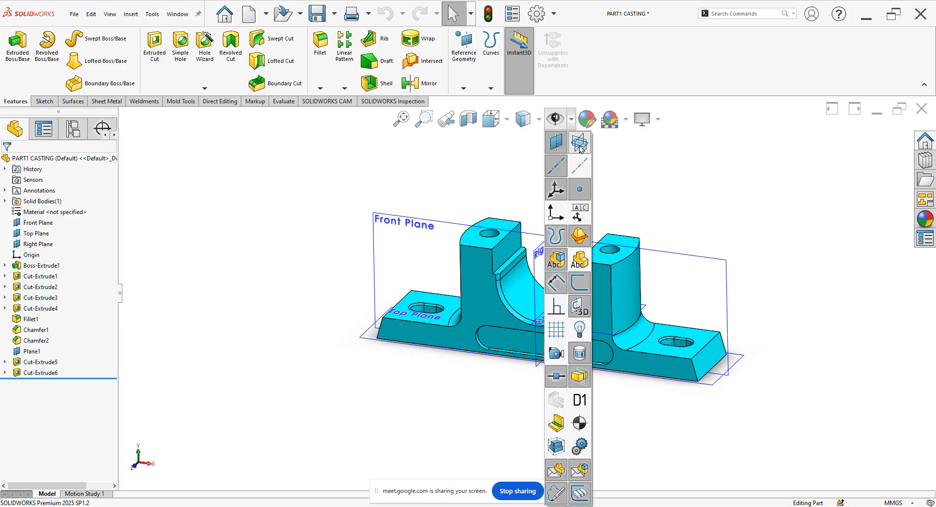
{"action": "left_click", "coordinate": [556, 141]}
{"action": "left_click", "coordinate": [420, 241]}
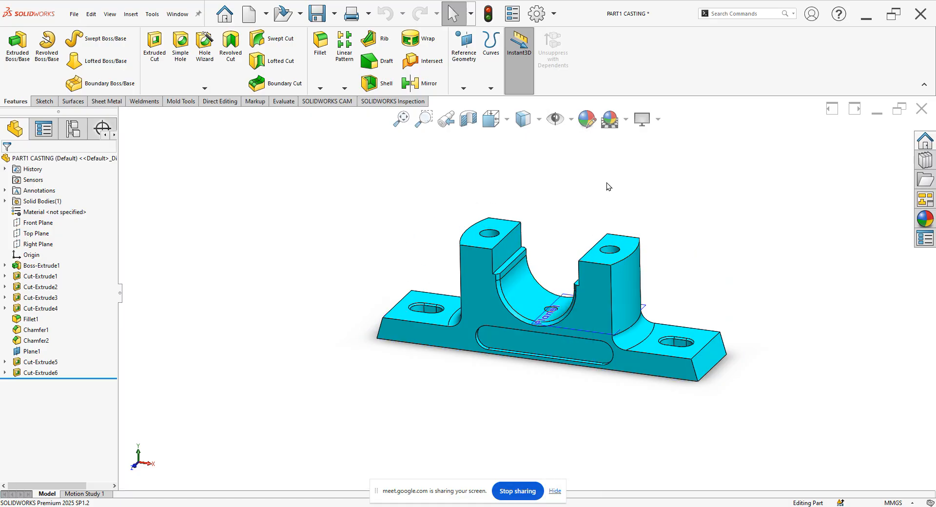
Step: Show the temporary axes, examine them at the casting's holes and slots, and hide them again
{"action": "left_click", "coordinate": [570, 121]}
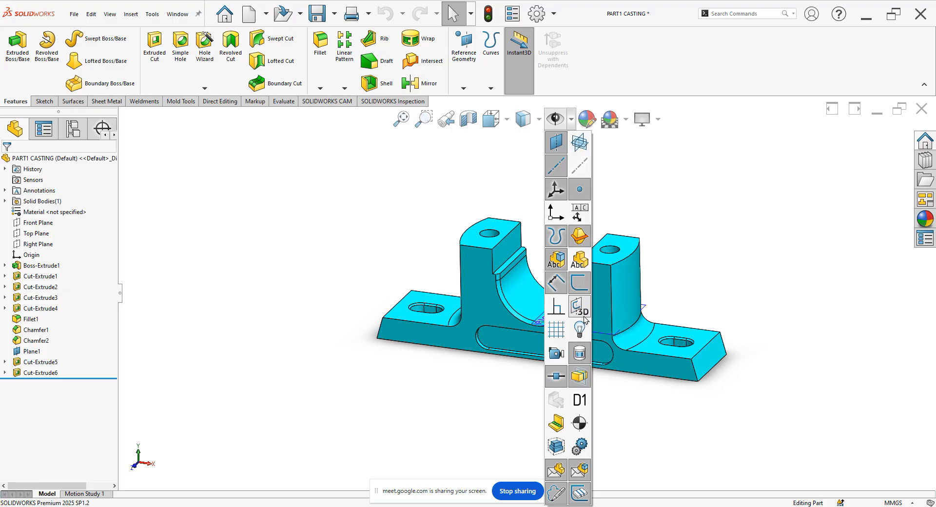
{"action": "left_click", "coordinate": [582, 168]}
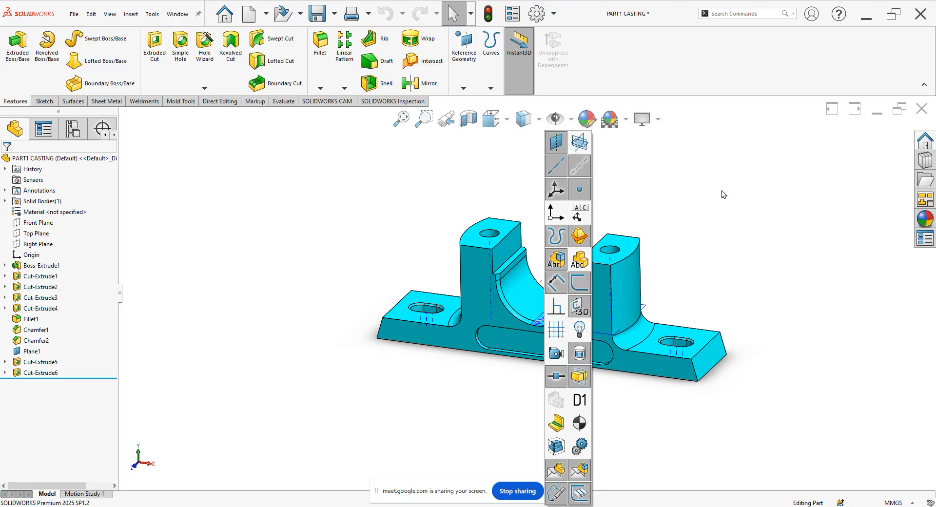
{"action": "scroll", "coordinate": [551, 267], "scroll_direction": "down", "scroll_amount": 4}
{"action": "scroll", "coordinate": [370, 234], "scroll_direction": "down", "scroll_amount": 2}
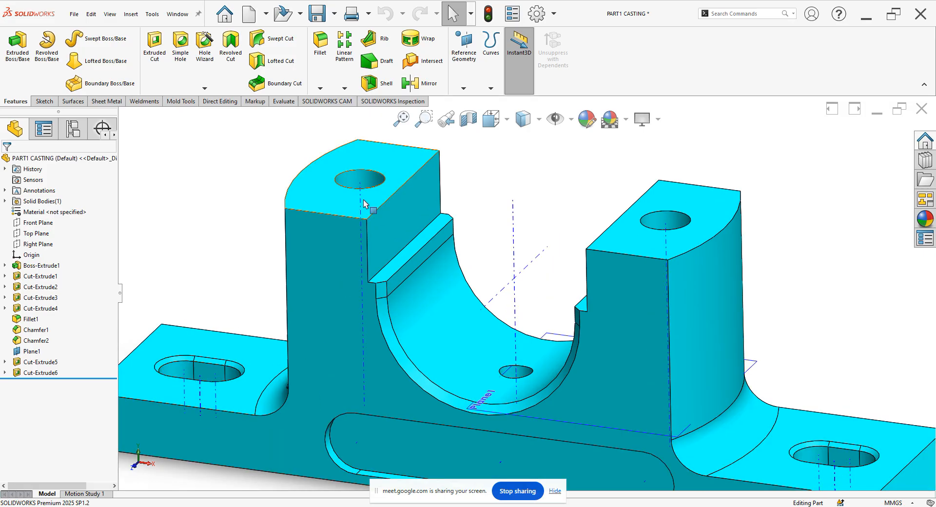
{"action": "scroll", "coordinate": [665, 240], "scroll_direction": "up", "scroll_amount": 4}
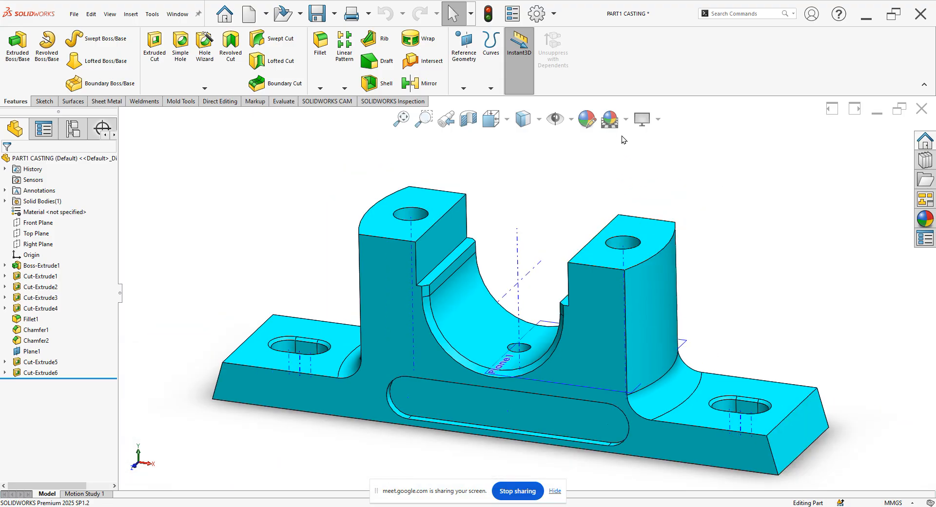
{"action": "left_click", "coordinate": [572, 120]}
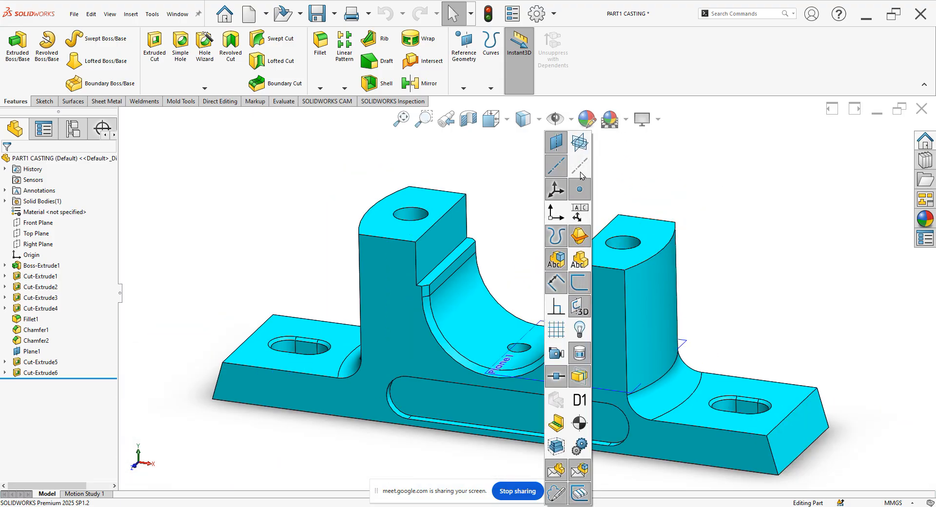
{"action": "left_click", "coordinate": [581, 175]}
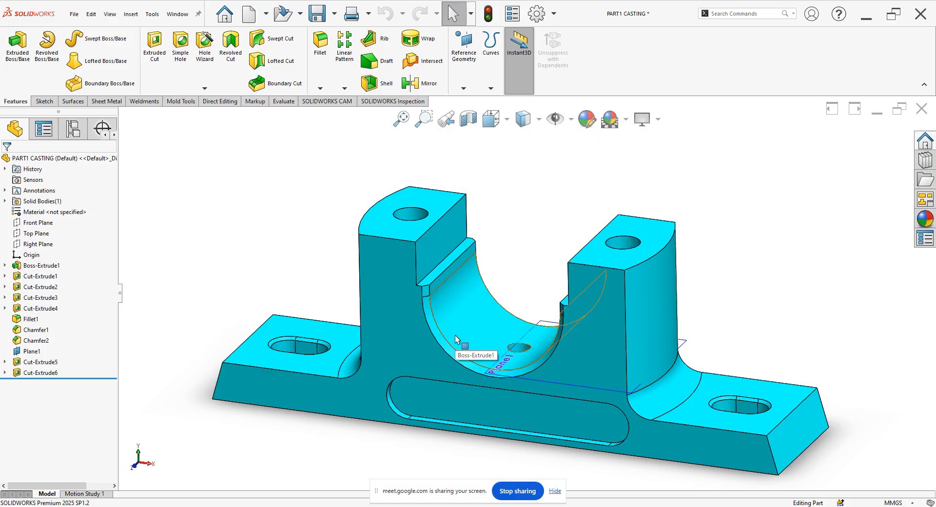
Step: Edit the whole part's appearance, trying several colours, and apply light blue with RGB 191, 209, 255
{"action": "left_click", "coordinate": [588, 122]}
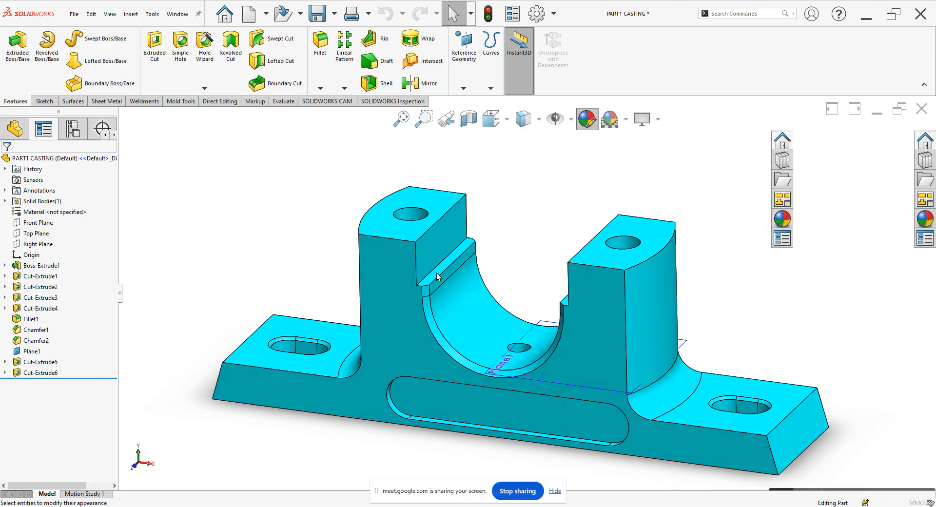
{"action": "left_click", "coordinate": [55, 360]}
{"action": "left_click", "coordinate": [45, 356]}
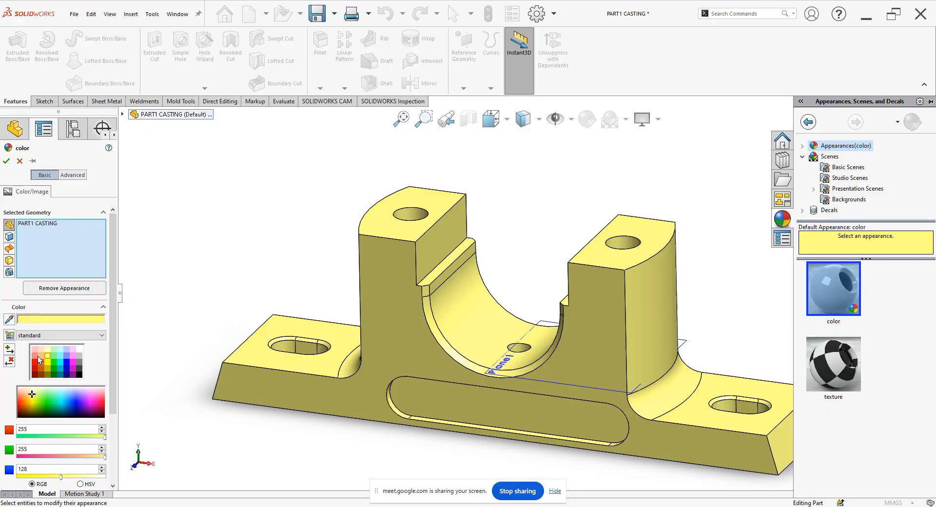
{"action": "left_click", "coordinate": [41, 361]}
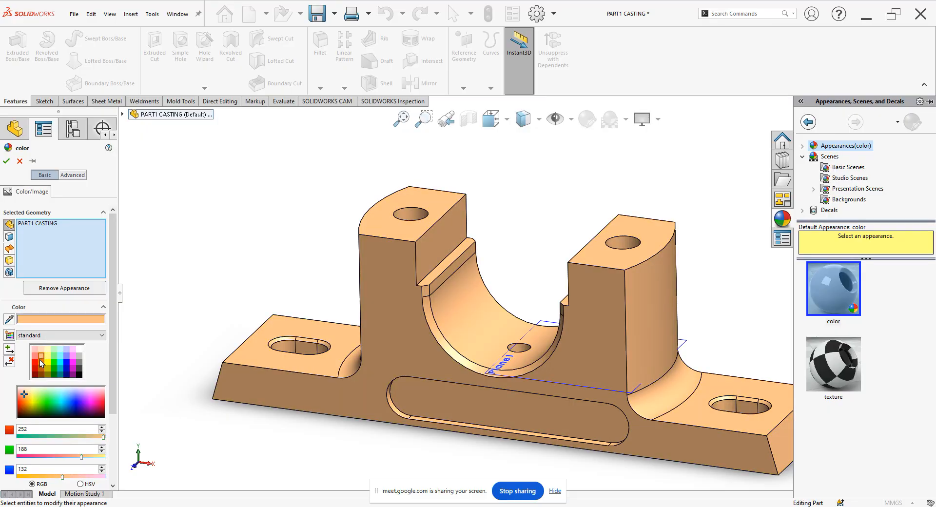
{"action": "left_click", "coordinate": [61, 362]}
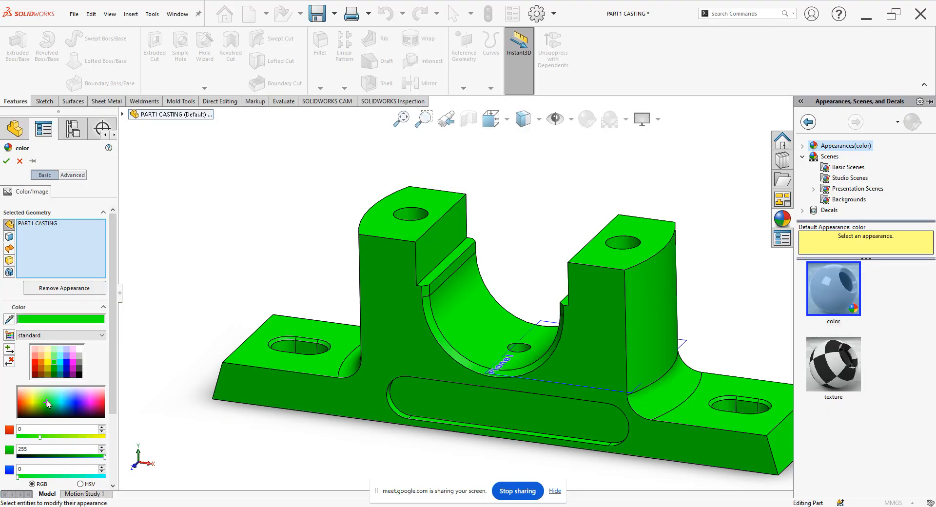
{"action": "left_click", "coordinate": [63, 400]}
{"action": "left_click_drag", "start_coordinate": [63, 401], "coordinate": [72, 393]}
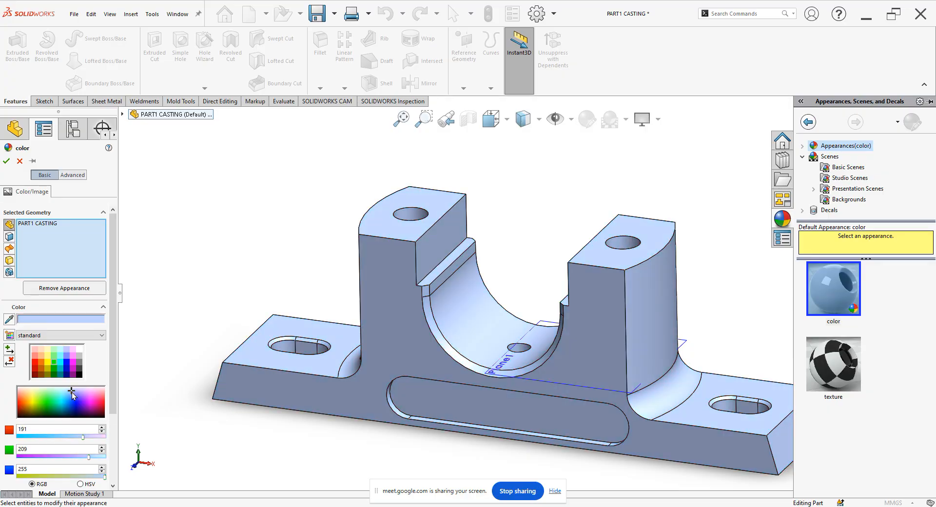
{"action": "left_click", "coordinate": [6, 161]}
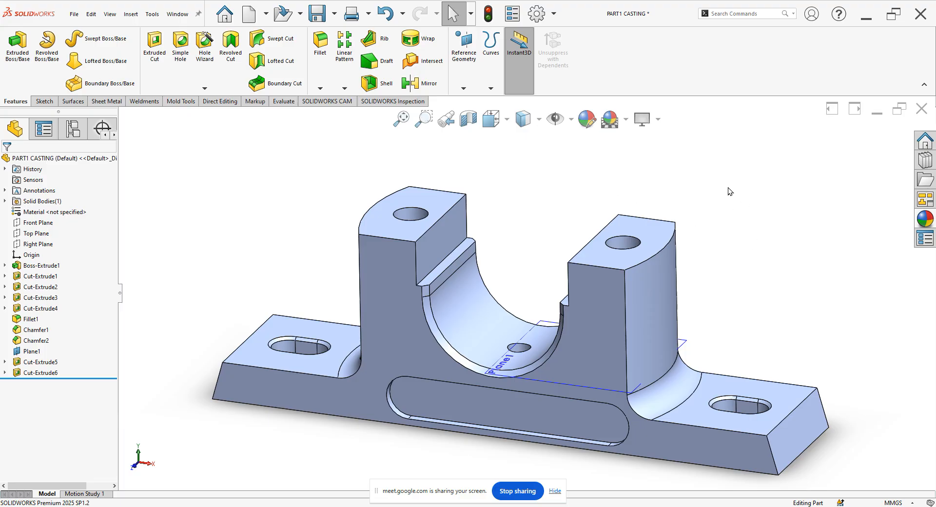
Step: Try the 3 Point Faded and Rooftop scenes behind the casting, and set the scene to Plain White
{"action": "left_click", "coordinate": [626, 119]}
{"action": "left_click", "coordinate": [630, 138]}
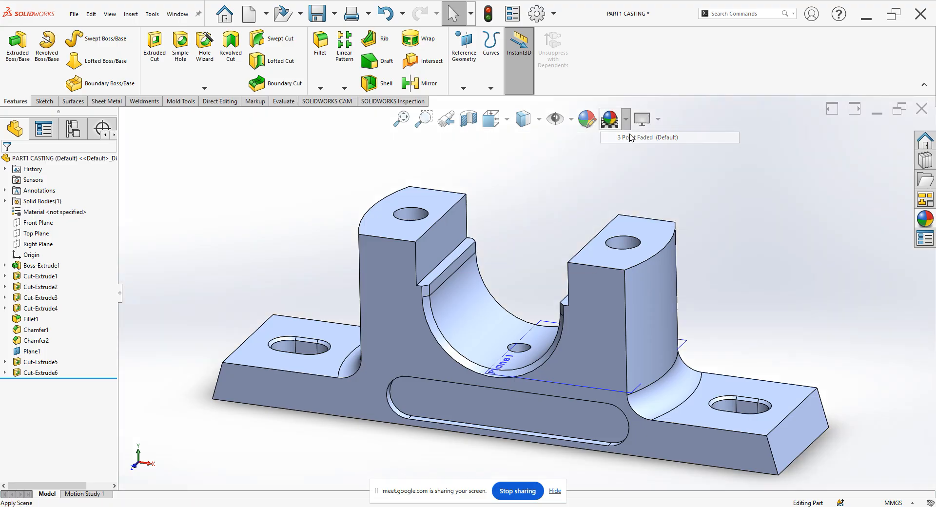
{"action": "left_click", "coordinate": [626, 121]}
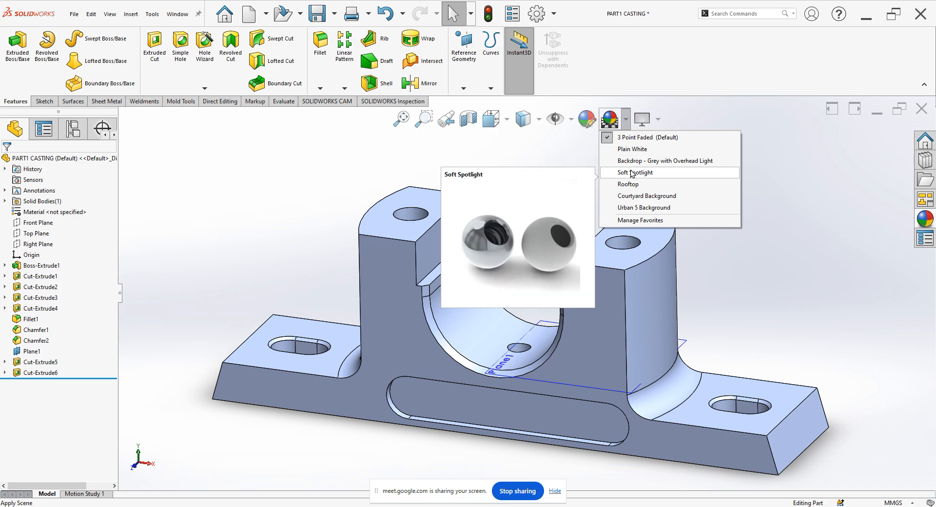
{"action": "left_click", "coordinate": [630, 189]}
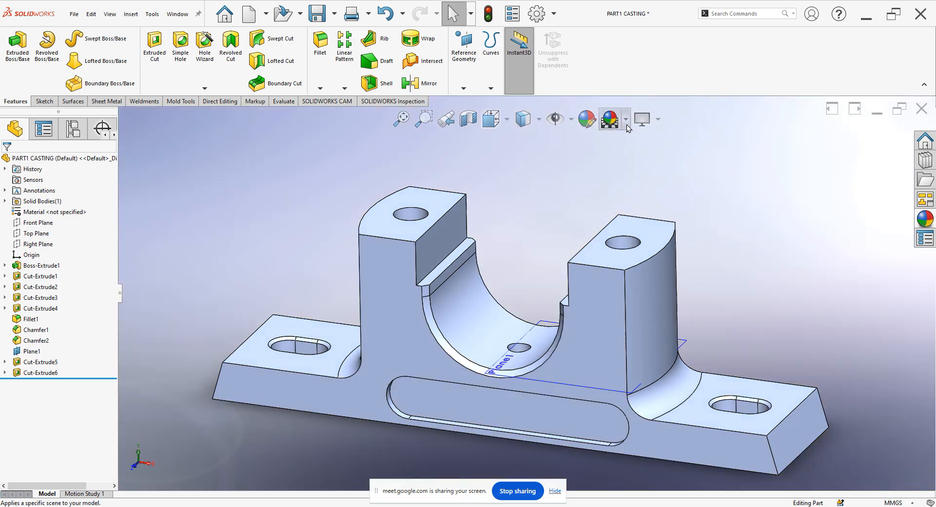
{"action": "left_click", "coordinate": [627, 124]}
{"action": "left_click", "coordinate": [631, 150]}
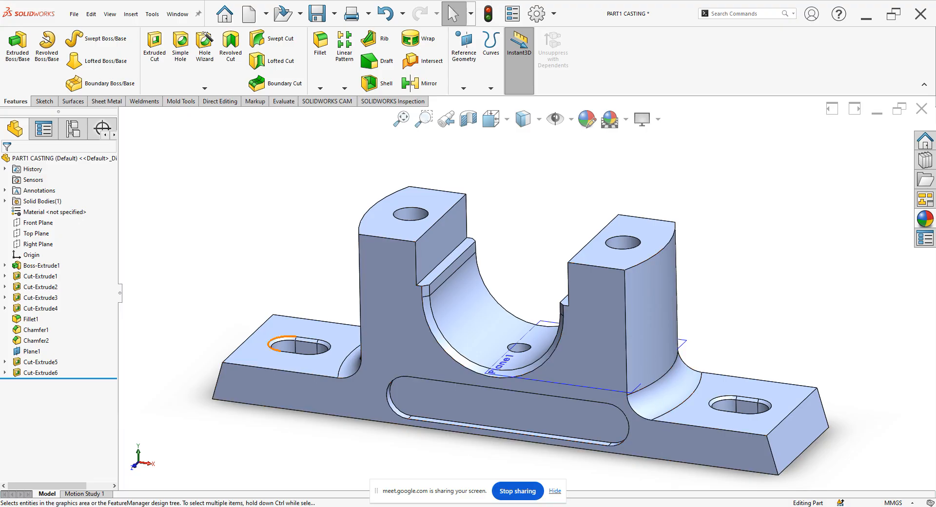
Step: Examine the available view settings, including shadows in shaded mode, ambient occlusion, perspective and cartoon, without changing any
{"action": "key", "text": "z"}
{"action": "key", "text": "z"}
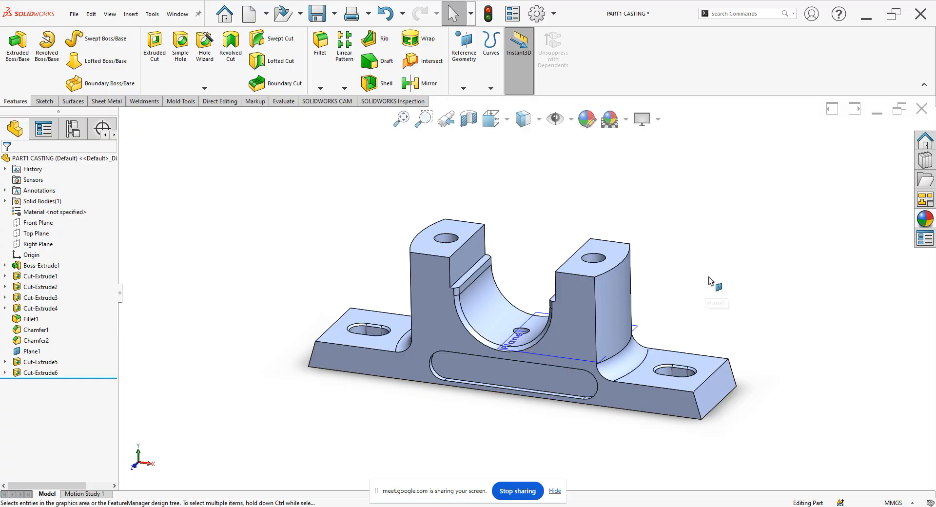
{"action": "left_click", "coordinate": [657, 119]}
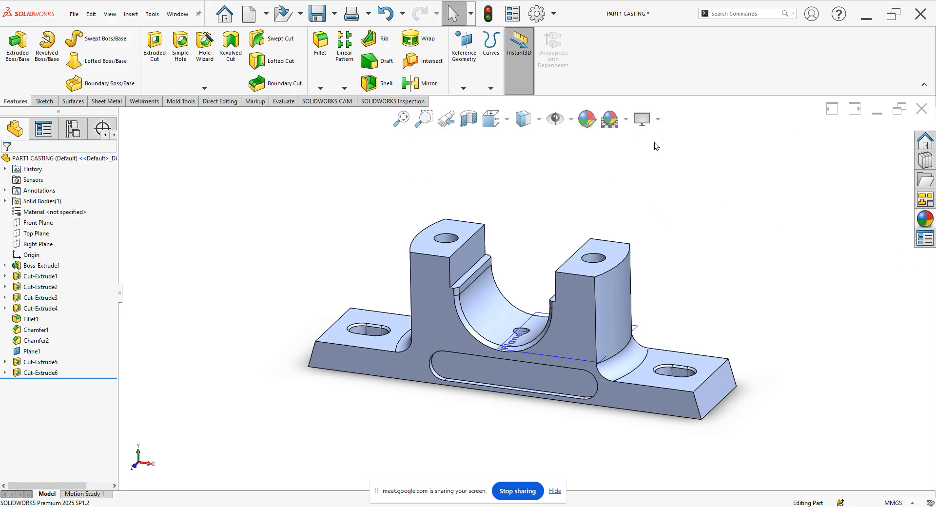
{"action": "left_click", "coordinate": [656, 124]}
{"action": "left_click", "coordinate": [659, 120]}
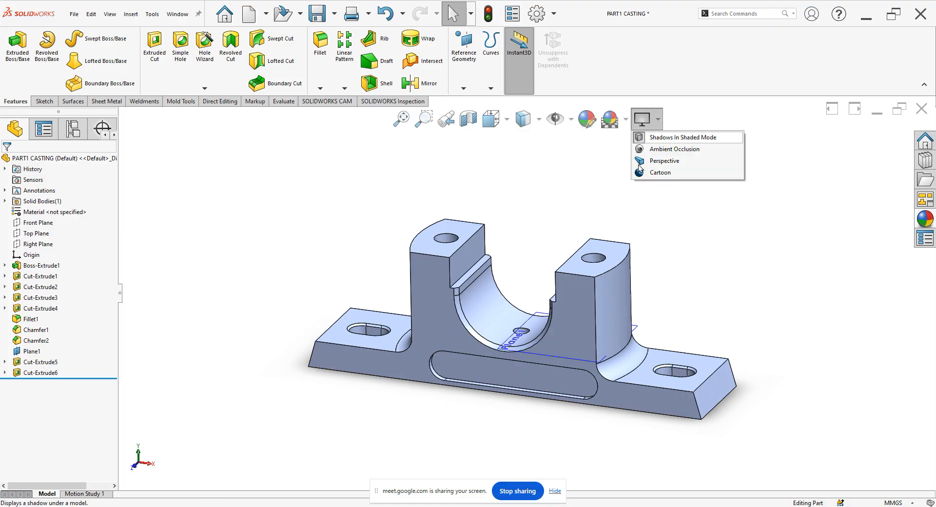
{"action": "left_click", "coordinate": [654, 253]}
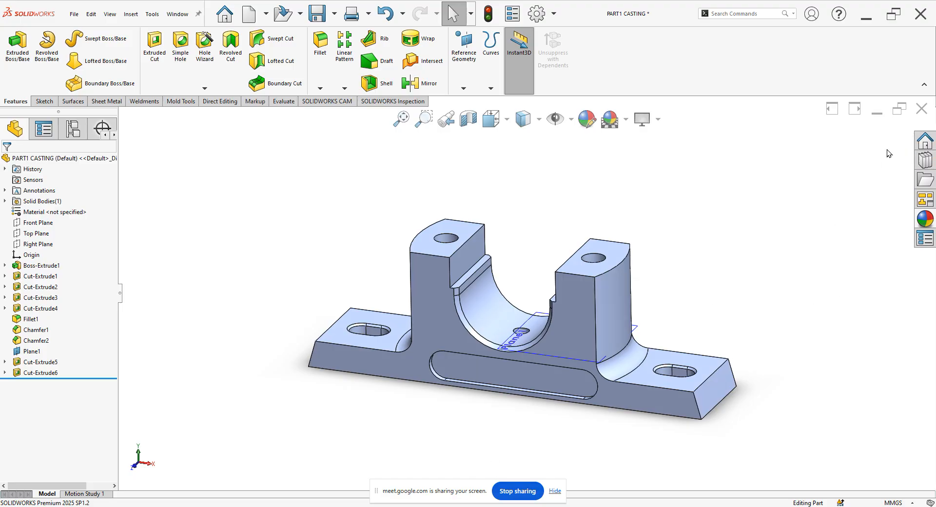
Step: Look over the SOLIDWORKS Resources and the Design Library, going back to the library's top level
{"action": "left_click", "coordinate": [926, 142]}
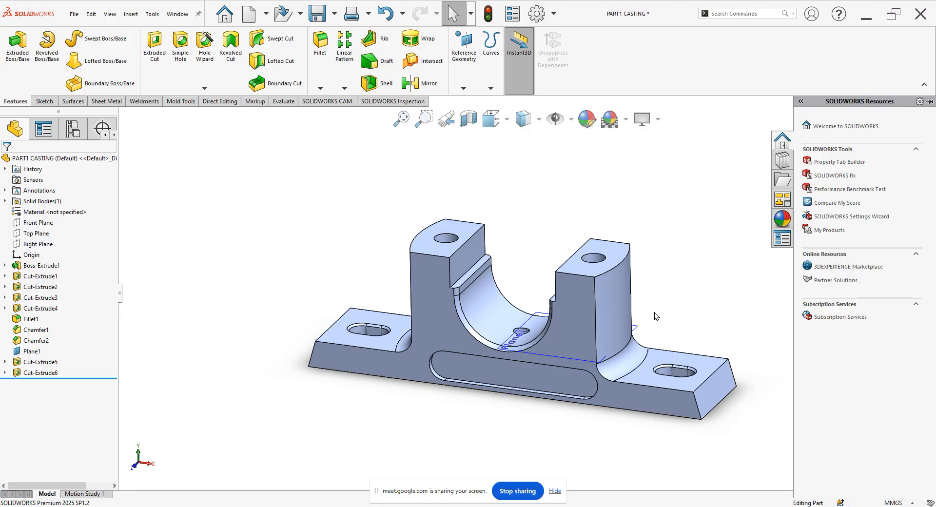
{"action": "left_click", "coordinate": [782, 160]}
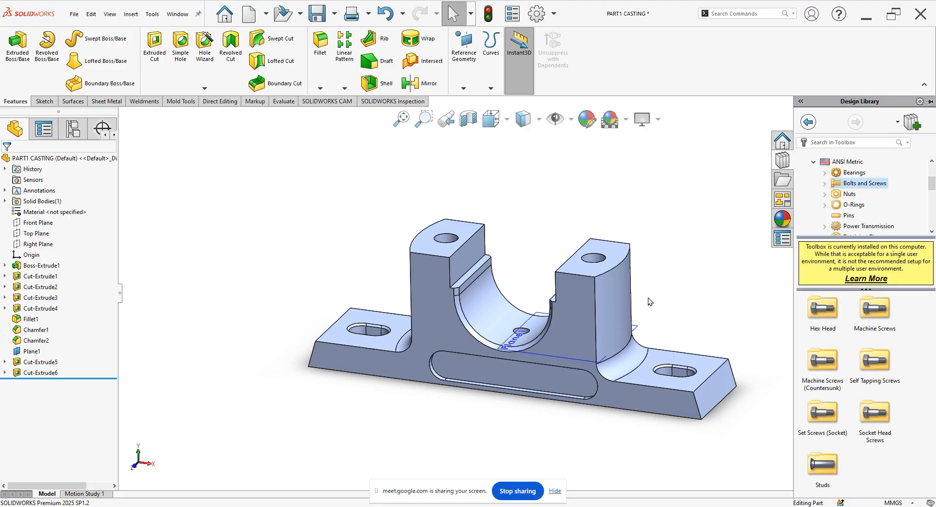
{"action": "left_click", "coordinate": [808, 122]}
{"action": "left_click", "coordinate": [808, 121]}
{"action": "left_click", "coordinate": [807, 122]}
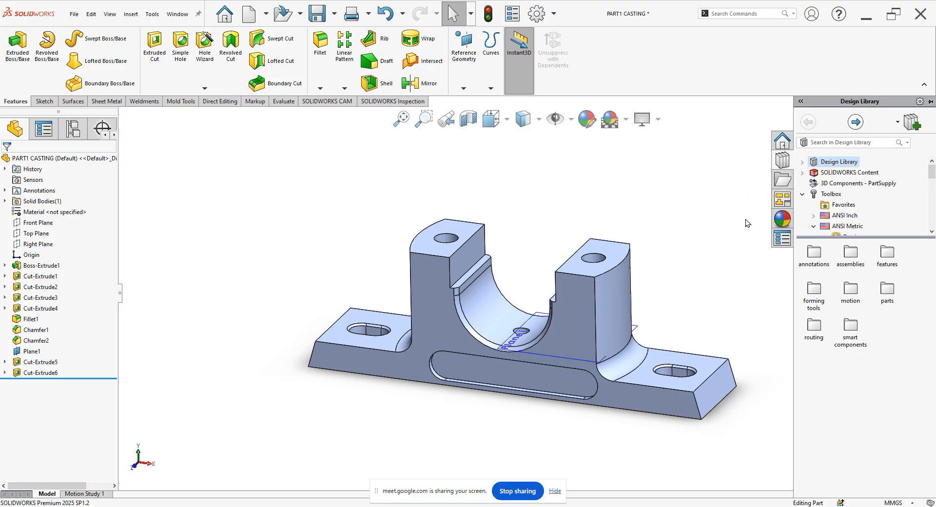
Step: Browse the Toolbox's ANSI Metric parts, covering bearings, bolts and screws, nuts, O-rings, pins and power transmission gears
{"action": "left_click", "coordinate": [825, 195]}
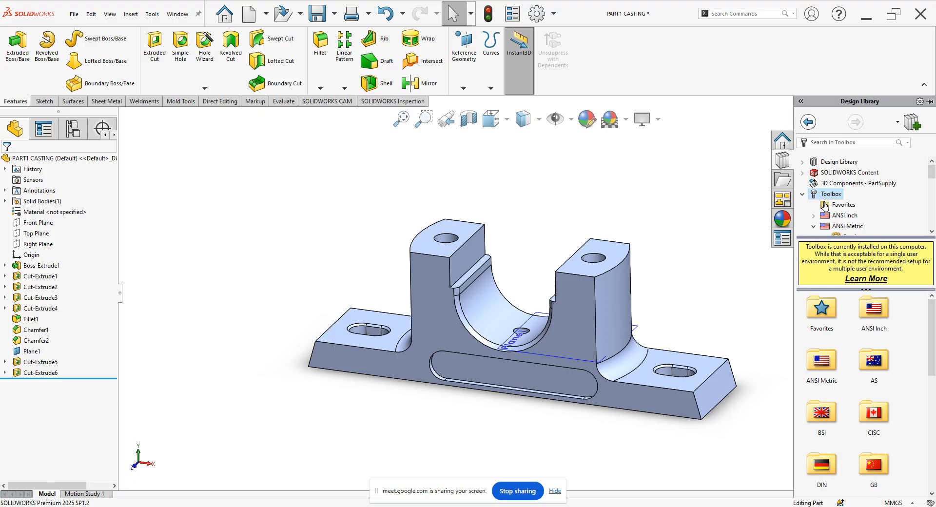
{"action": "double_click", "coordinate": [824, 354]}
{"action": "double_click", "coordinate": [874, 307]}
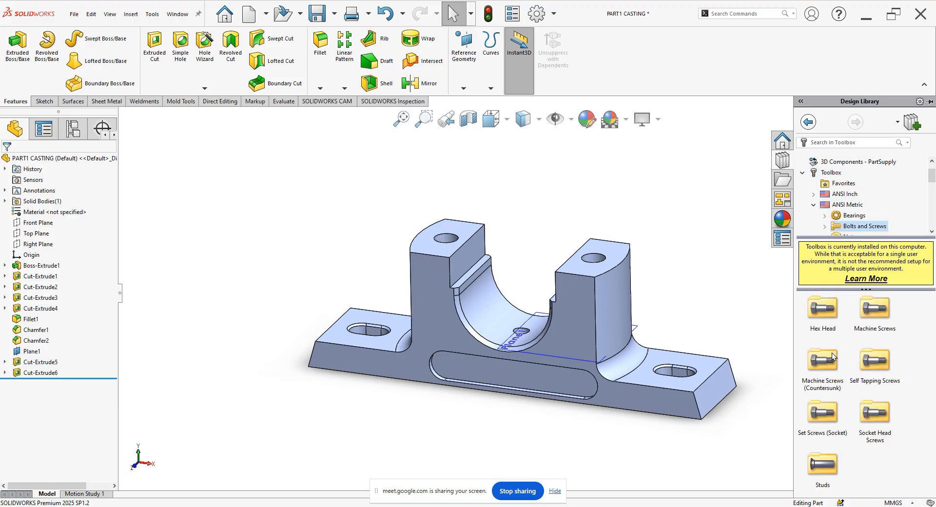
{"action": "left_click", "coordinate": [853, 216]}
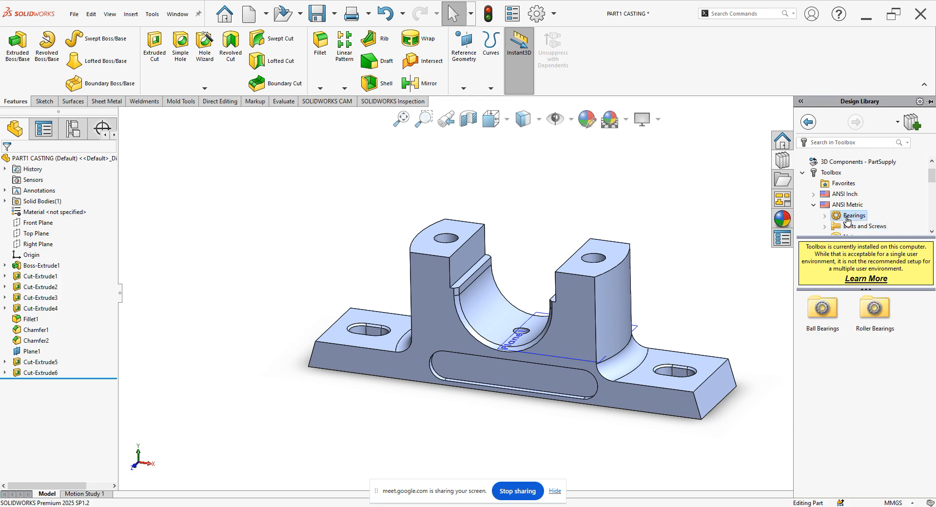
{"action": "scroll", "coordinate": [836, 217], "scroll_direction": "down", "scroll_amount": 2}
{"action": "left_click", "coordinate": [857, 162]}
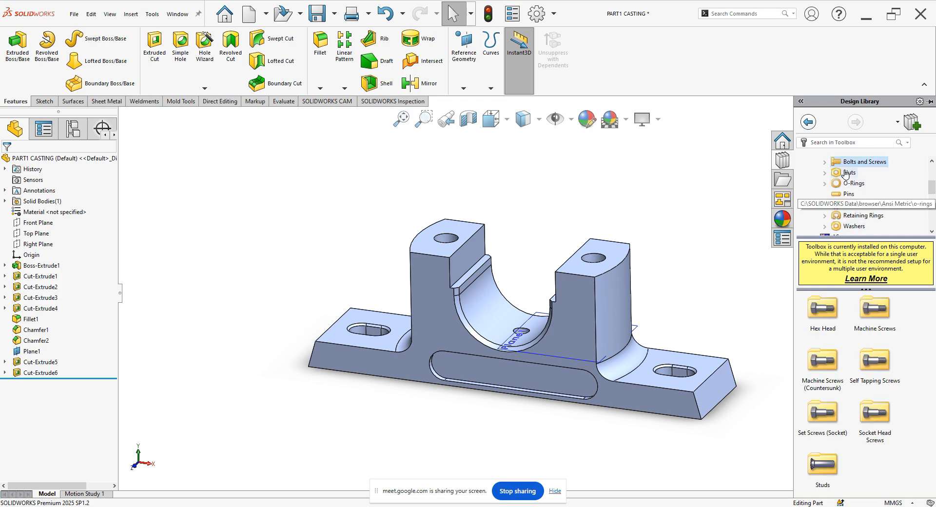
{"action": "left_click", "coordinate": [847, 173]}
{"action": "left_click", "coordinate": [853, 183]}
{"action": "left_click", "coordinate": [849, 194]}
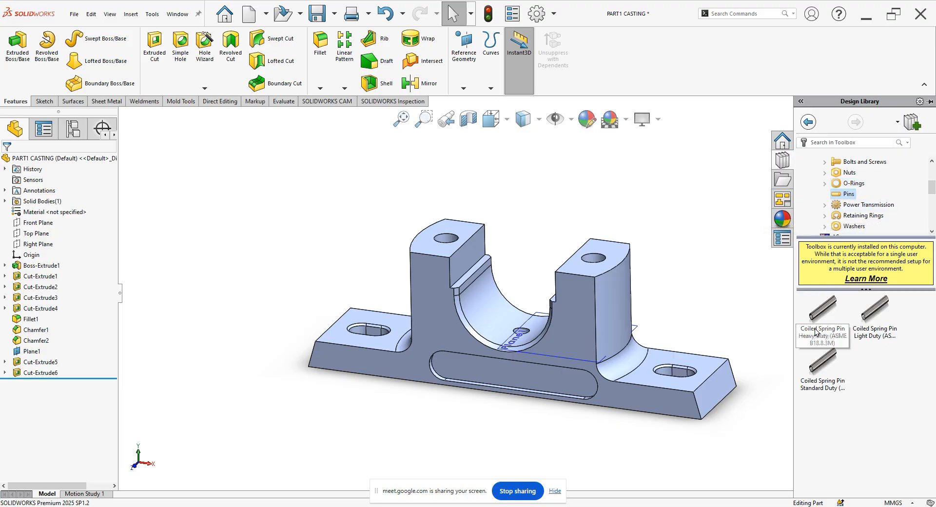
{"action": "left_click", "coordinate": [868, 205]}
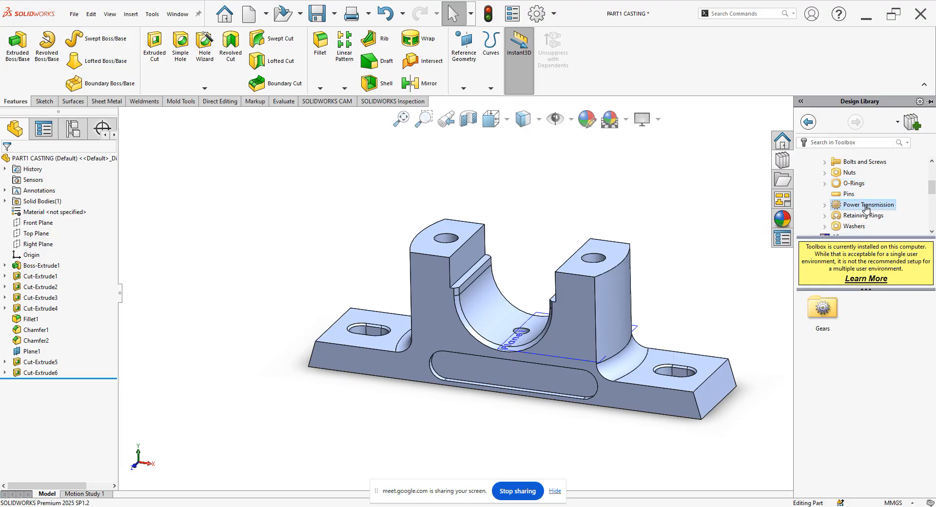
{"action": "double_click", "coordinate": [831, 320]}
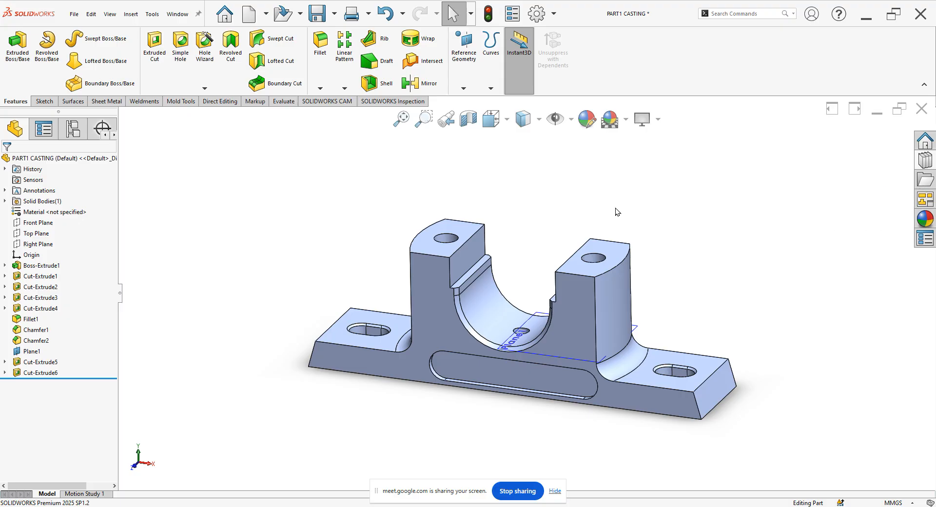
Step: Open the part 4555 from the Desktop folder in the built-in File Explorer and view its plate from another angle
{"action": "left_click", "coordinate": [926, 184]}
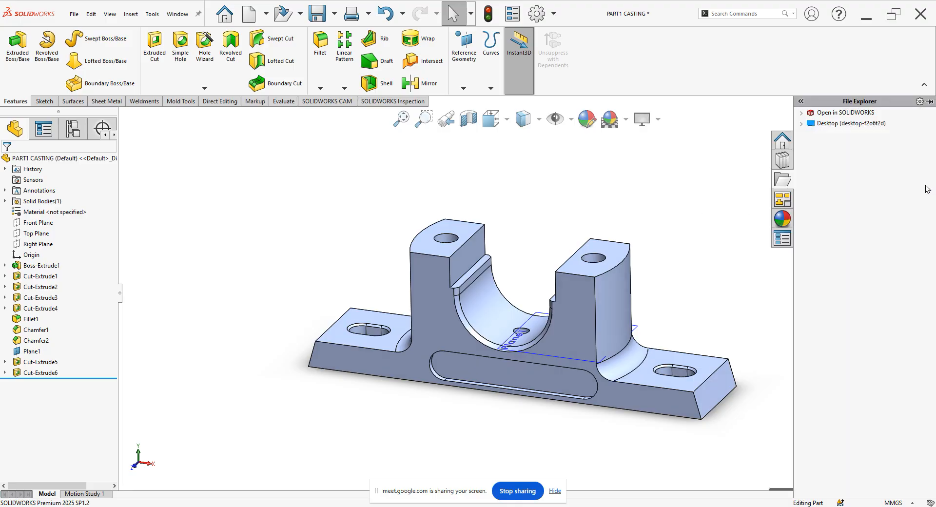
{"action": "left_click", "coordinate": [802, 124]}
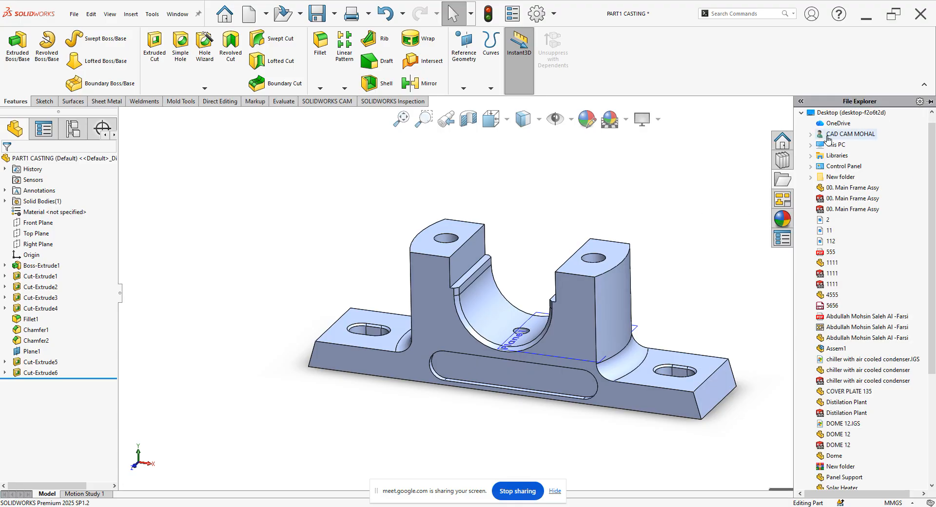
{"action": "left_click", "coordinate": [836, 145]}
{"action": "double_click", "coordinate": [834, 299]}
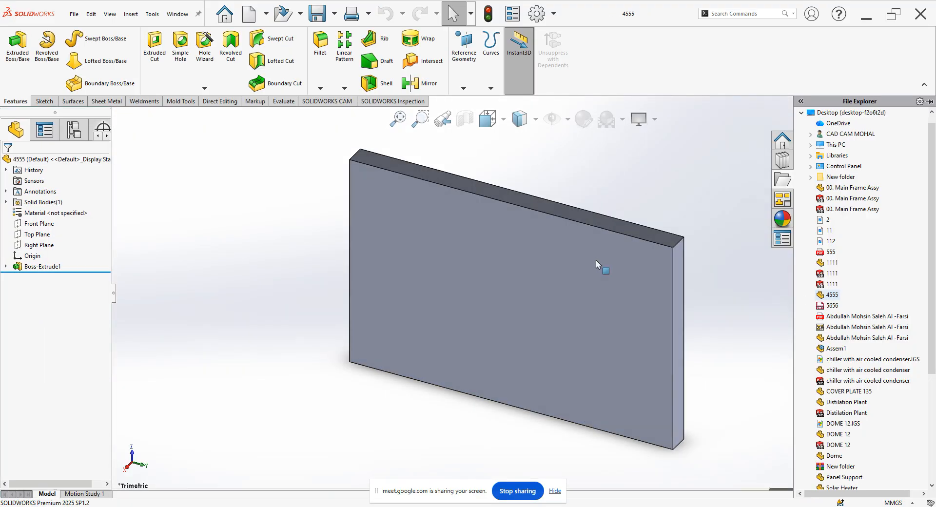
{"action": "middle_click_drag", "start_coordinate": [593, 251], "coordinate": [393, 203]}
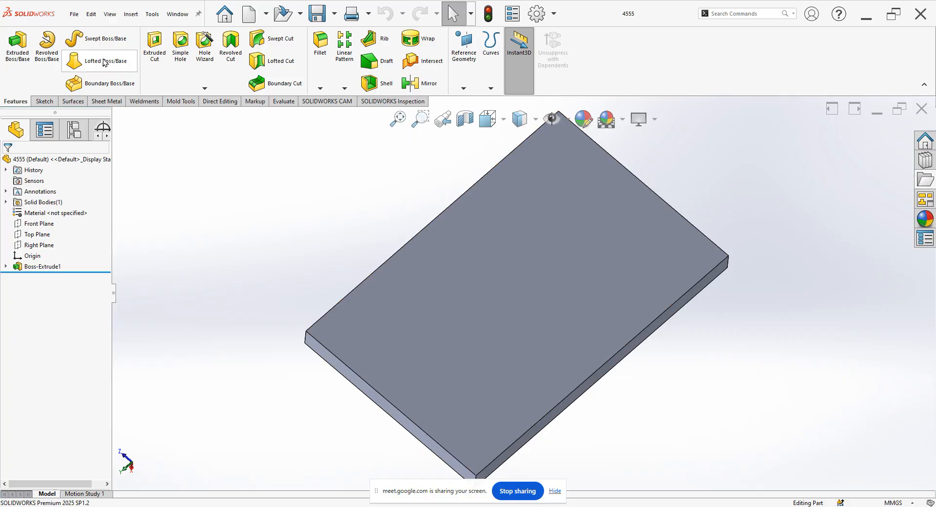
Step: Check the list of open documents and switch back to PART1 CASTING
{"action": "left_click", "coordinate": [171, 16]}
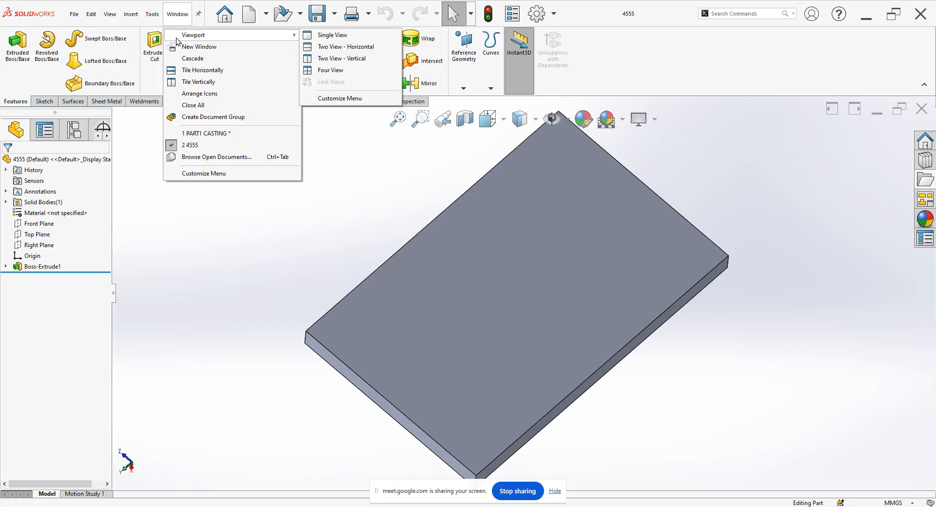
{"action": "left_click", "coordinate": [224, 195]}
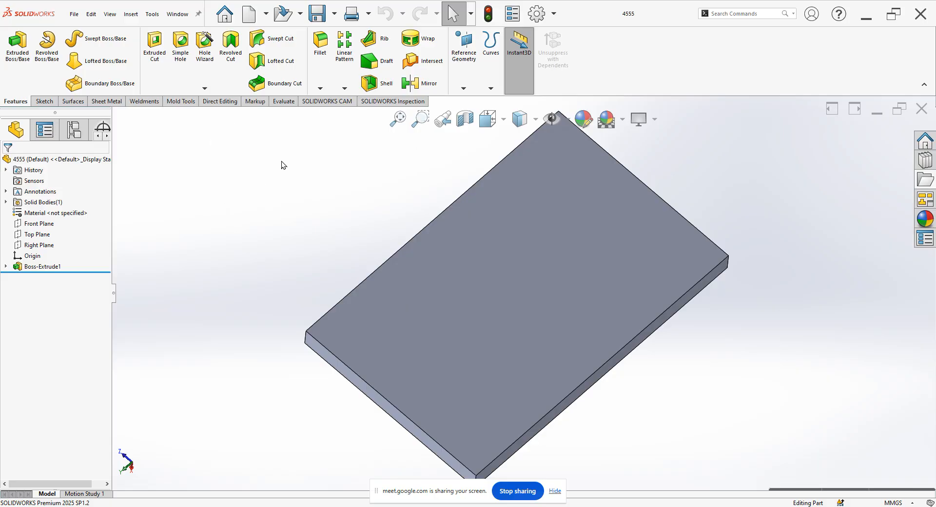
{"action": "left_click", "coordinate": [177, 14]}
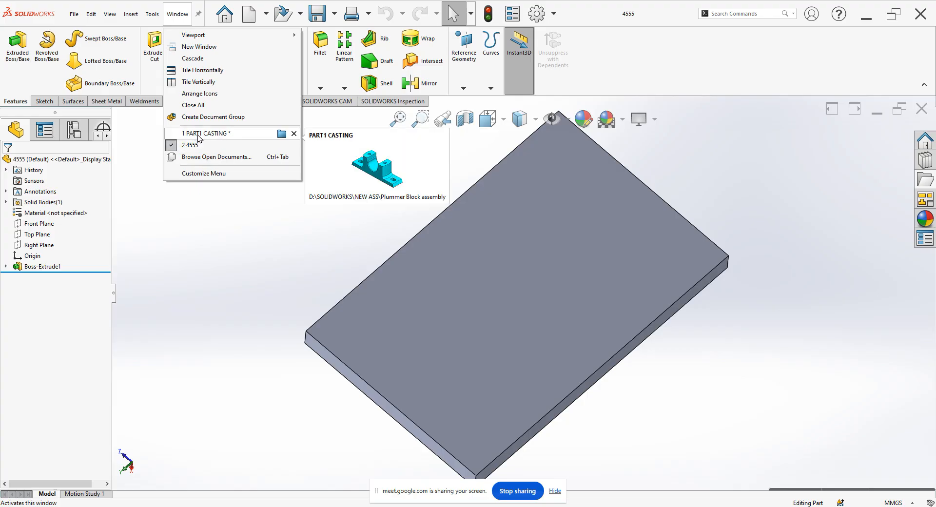
{"action": "left_click", "coordinate": [199, 139]}
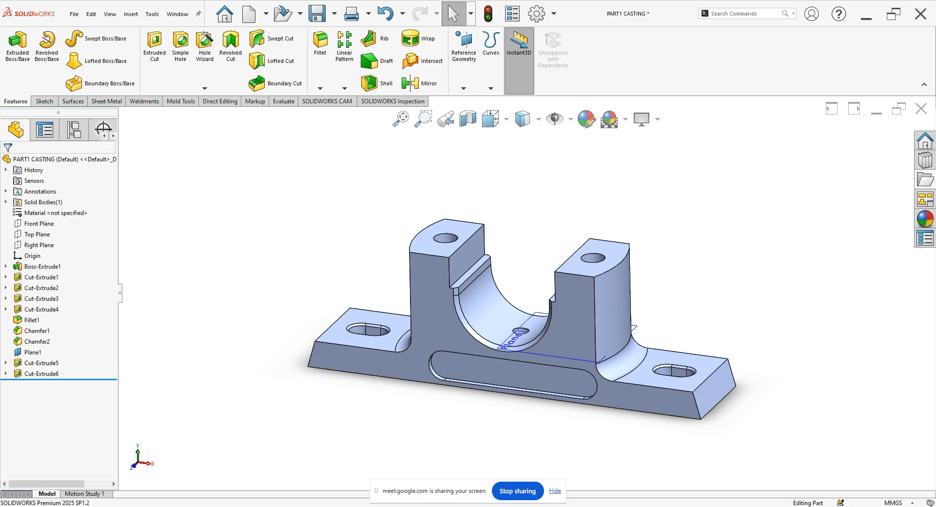
{"action": "left_click", "coordinate": [291, 495]}
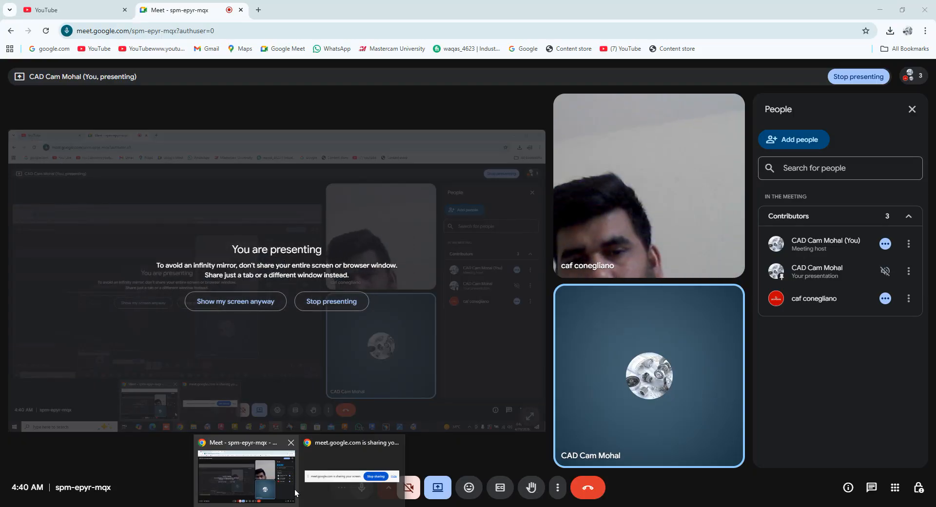
{"action": "left_click", "coordinate": [291, 495]}
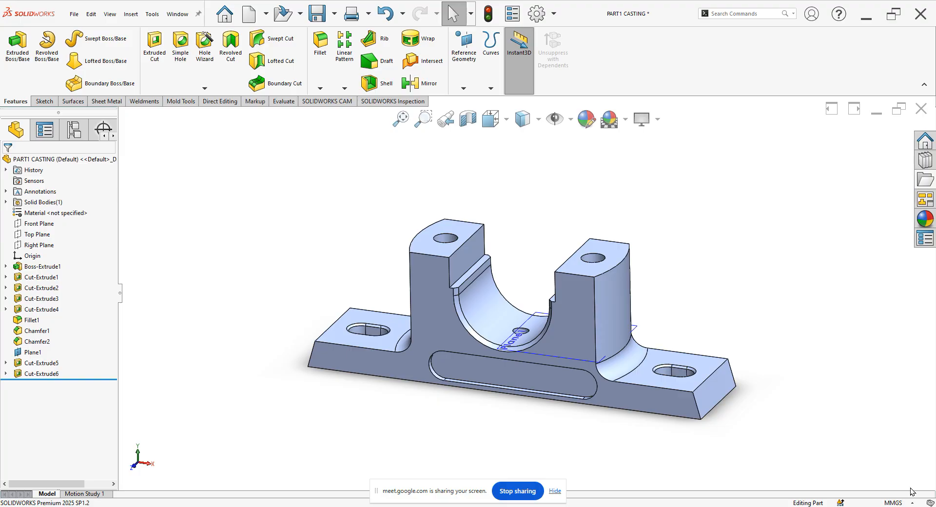
Step: Look over the Sheet Metal and Weldments tool sets, and return to the Features tools
{"action": "left_click", "coordinate": [106, 101]}
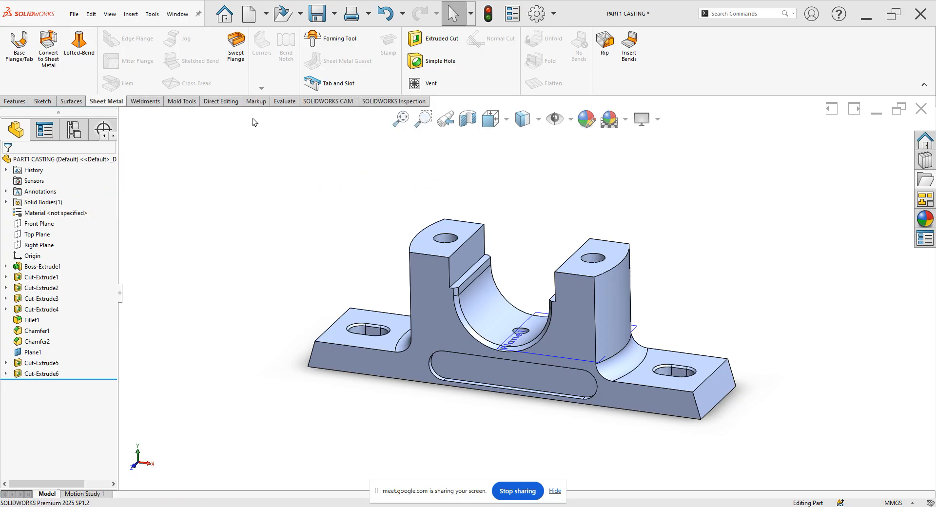
{"action": "left_click", "coordinate": [155, 102]}
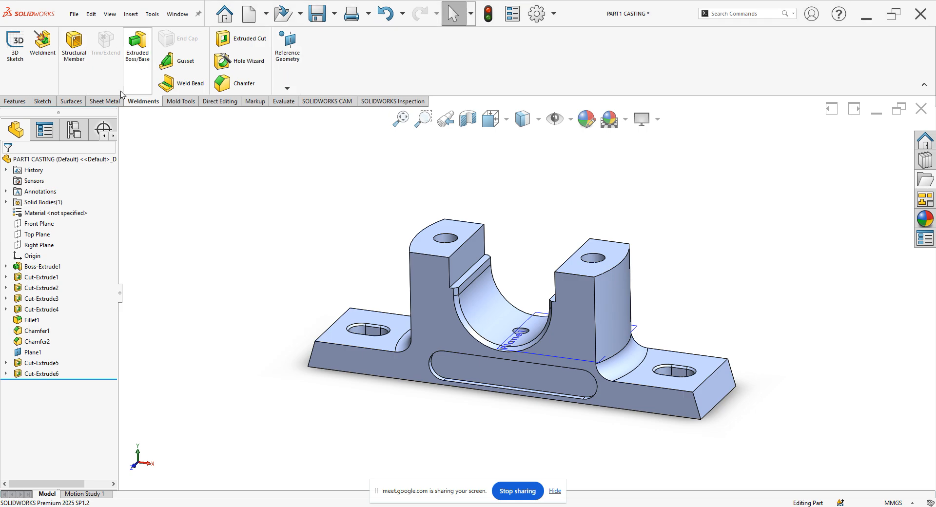
{"action": "left_click", "coordinate": [23, 102]}
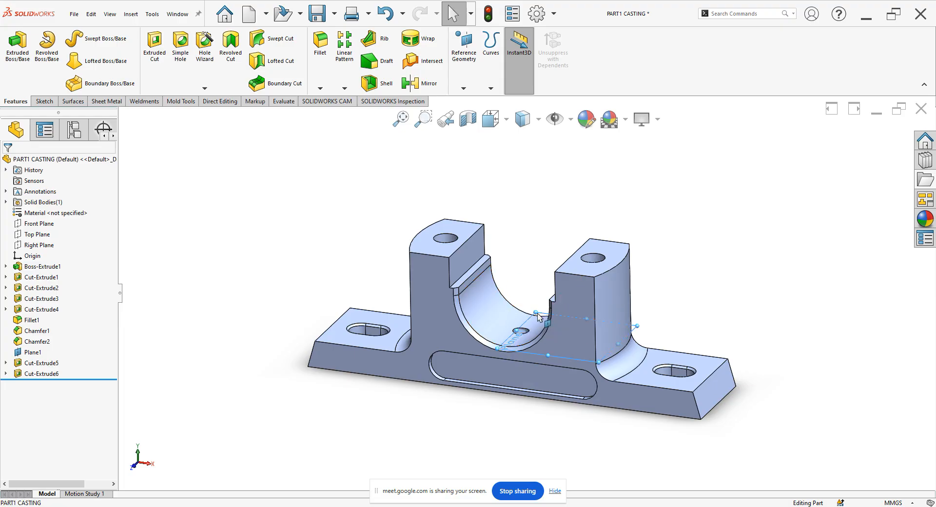
Step: Hide the reference plane Plane1 in the casting
{"action": "left_click", "coordinate": [545, 323]}
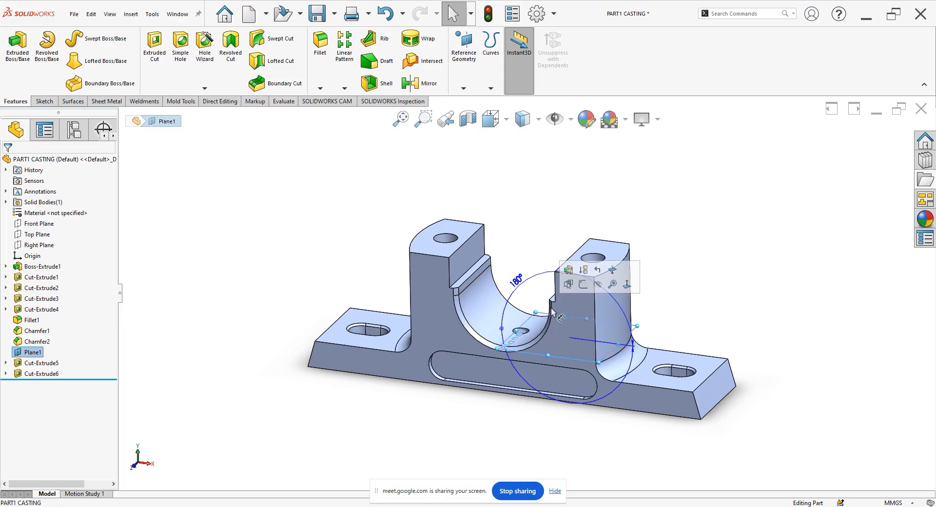
{"action": "left_click", "coordinate": [598, 285]}
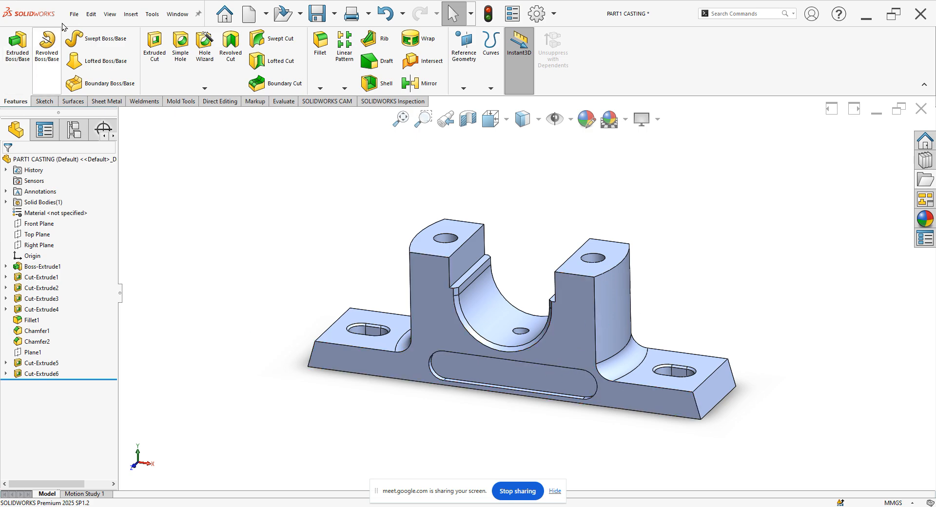
Step: Open the recent document "chiller with air cooled condenser" and examine the model from several angles
{"action": "left_click", "coordinate": [74, 13]}
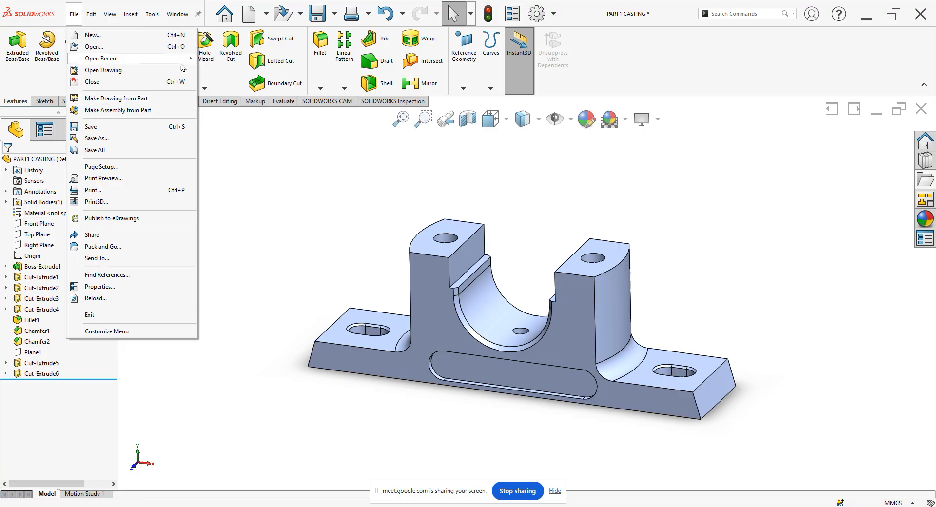
{"action": "mouse_move", "coordinate": [184, 59]}
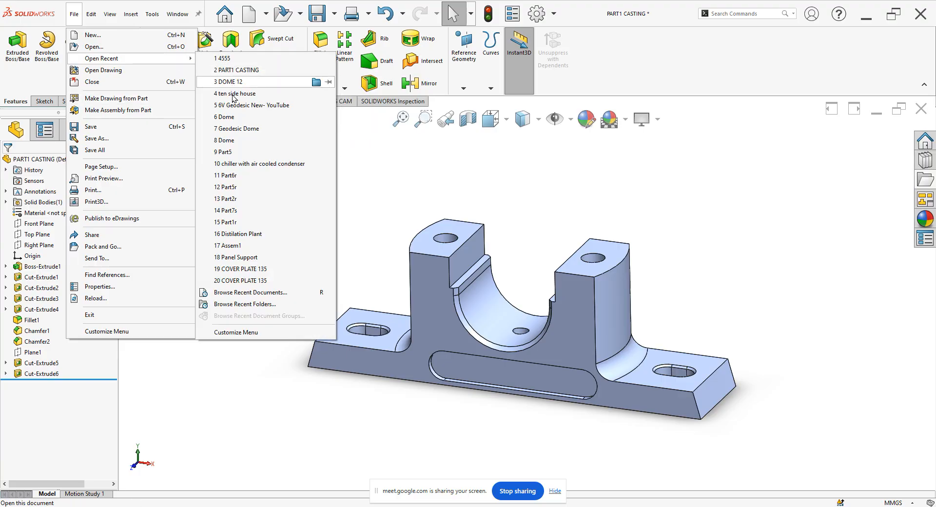
{"action": "mouse_move", "coordinate": [233, 107]}
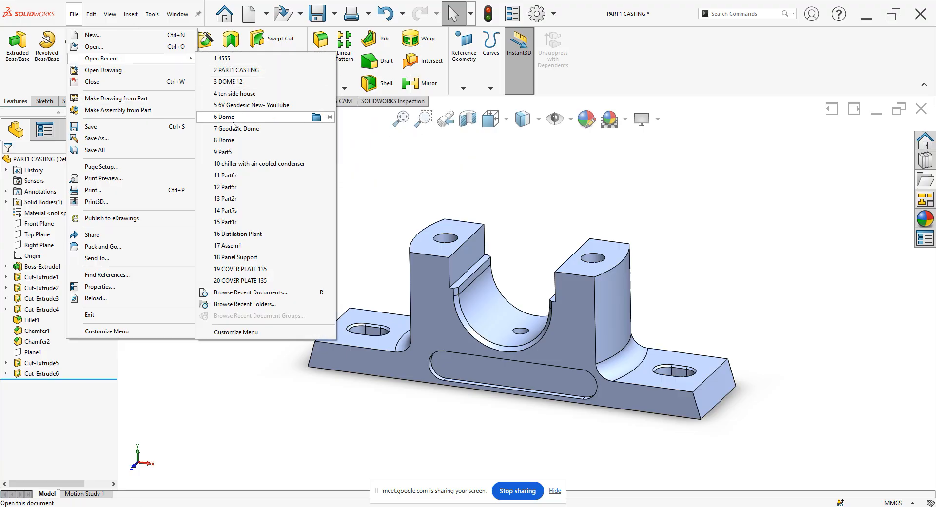
{"action": "left_click", "coordinate": [238, 164]}
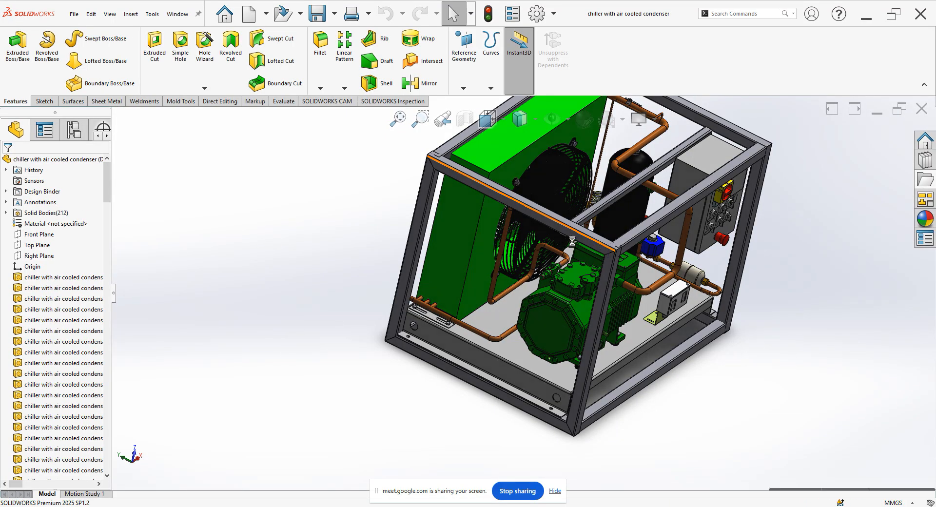
{"action": "middle_click_drag", "start_coordinate": [529, 200], "coordinate": [582, 271]}
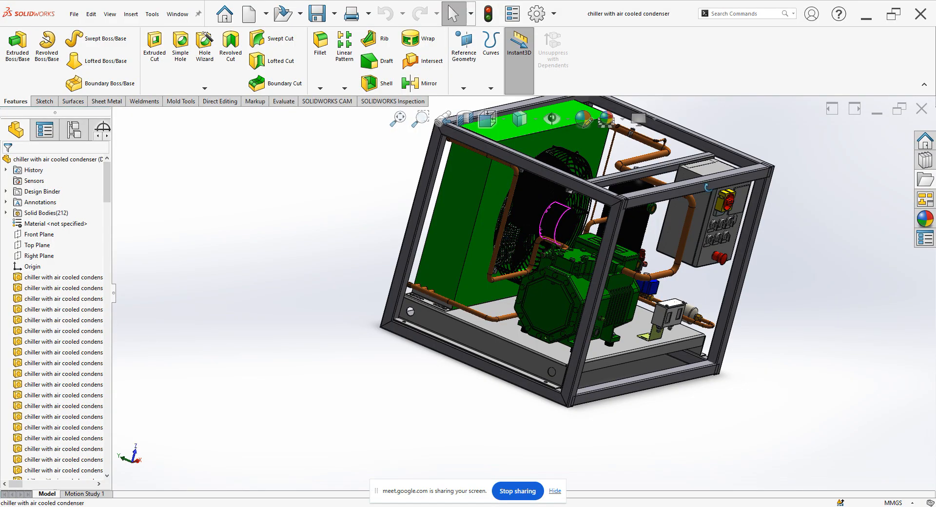
{"action": "middle_click_drag", "start_coordinate": [615, 208], "coordinate": [561, 184]}
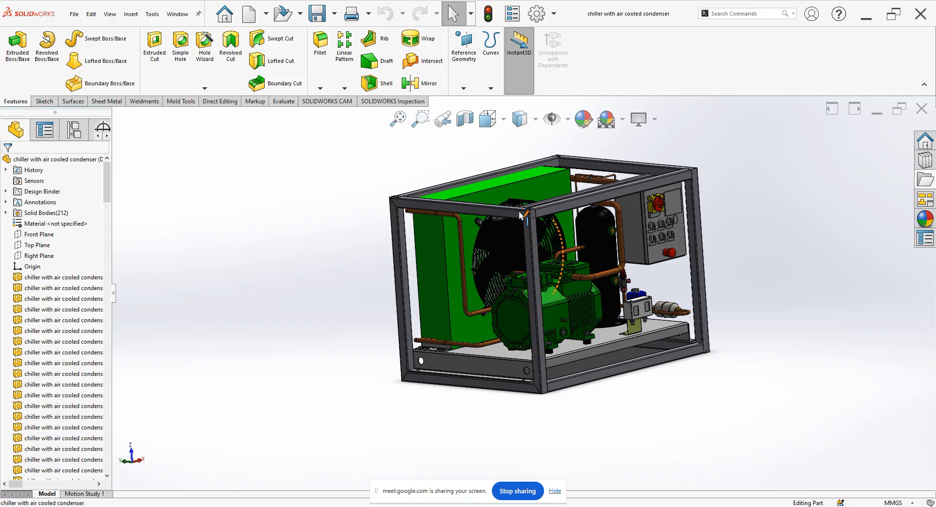
{"action": "middle_click_drag", "start_coordinate": [520, 175], "coordinate": [519, 257]}
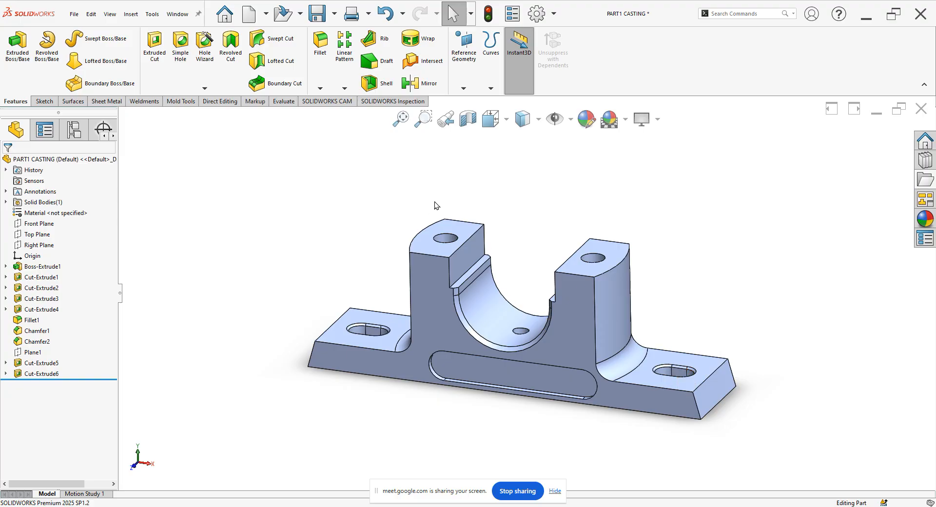
{"action": "left_click", "coordinate": [926, 203]}
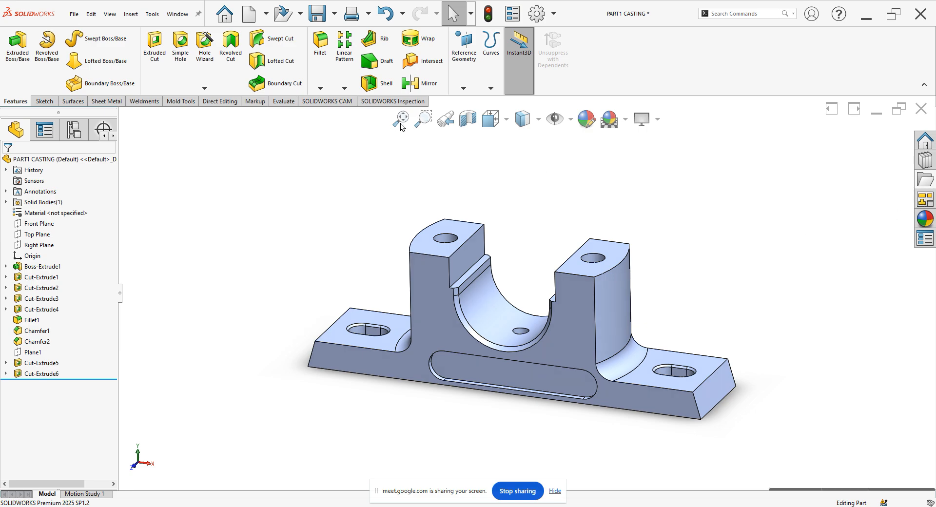
Step: Make a drawing from the PART1 CASTING part and place its front view near the middle of the sheet
{"action": "left_click", "coordinate": [74, 14]}
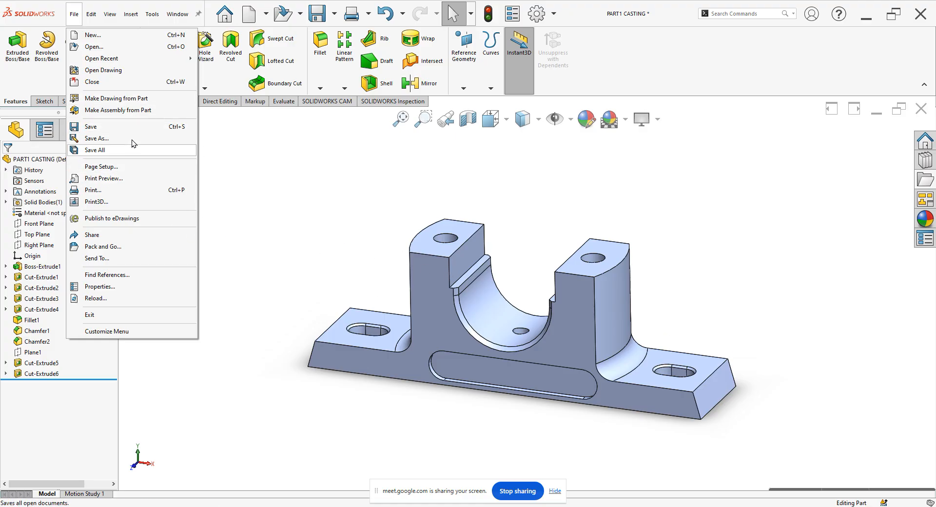
{"action": "left_click", "coordinate": [142, 98]}
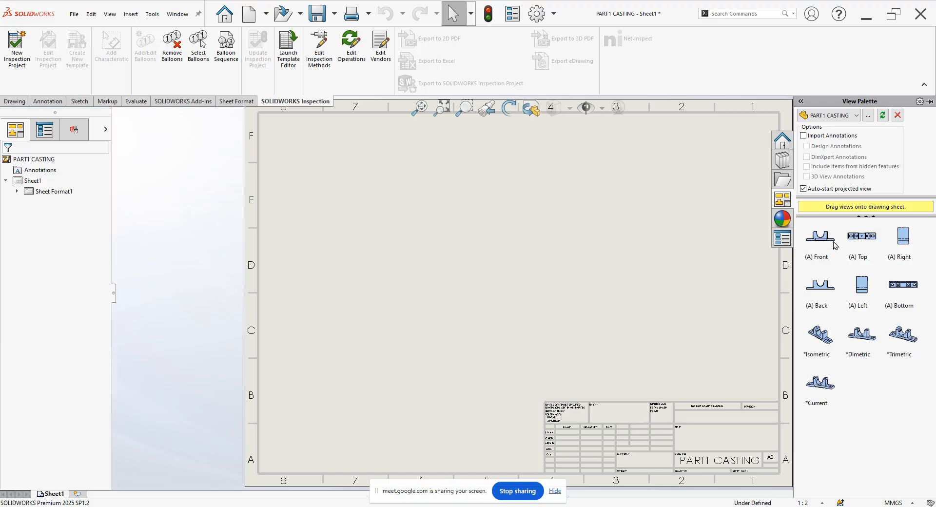
{"action": "mouse_move", "coordinate": [826, 243]}
{"action": "left_mouse_down"}
{"action": "mouse_move", "coordinate": [800, 265]}
{"action": "mouse_move", "coordinate": [507, 265]}
{"action": "left_mouse_up"}
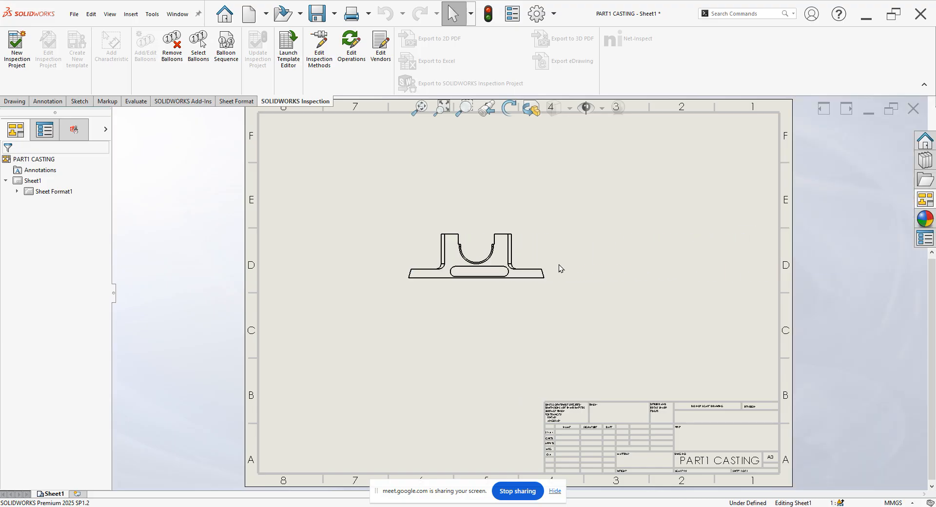
{"action": "left_click", "coordinate": [10, 169]}
{"action": "left_click", "coordinate": [10, 170]}
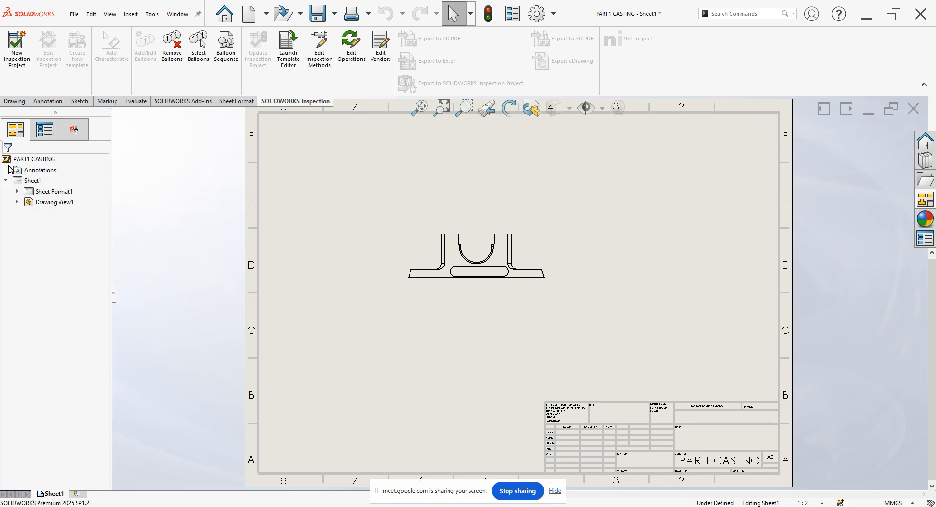
Step: Add the top view above the front view and an isometric view in the sheet's upper right area
{"action": "left_click", "coordinate": [925, 201]}
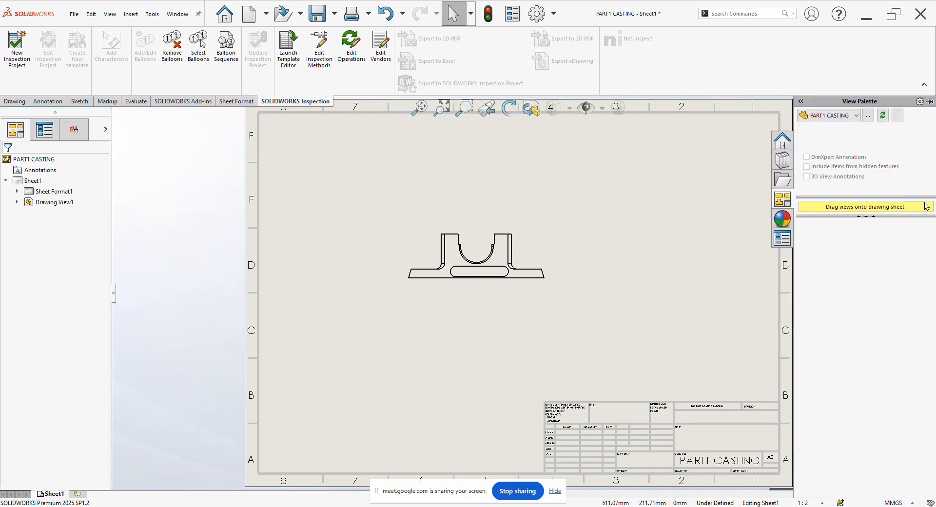
{"action": "left_click_drag", "start_coordinate": [853, 237], "coordinate": [476, 161]}
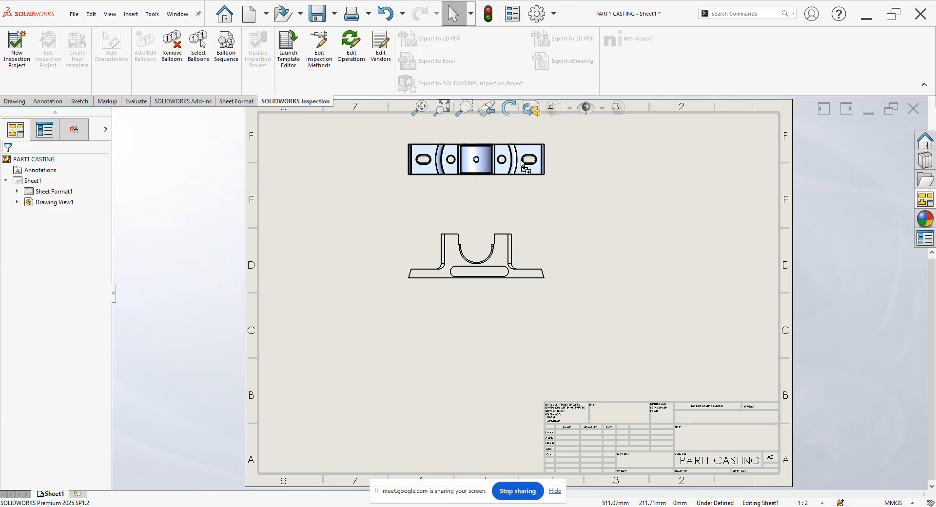
{"action": "left_click", "coordinate": [7, 163]}
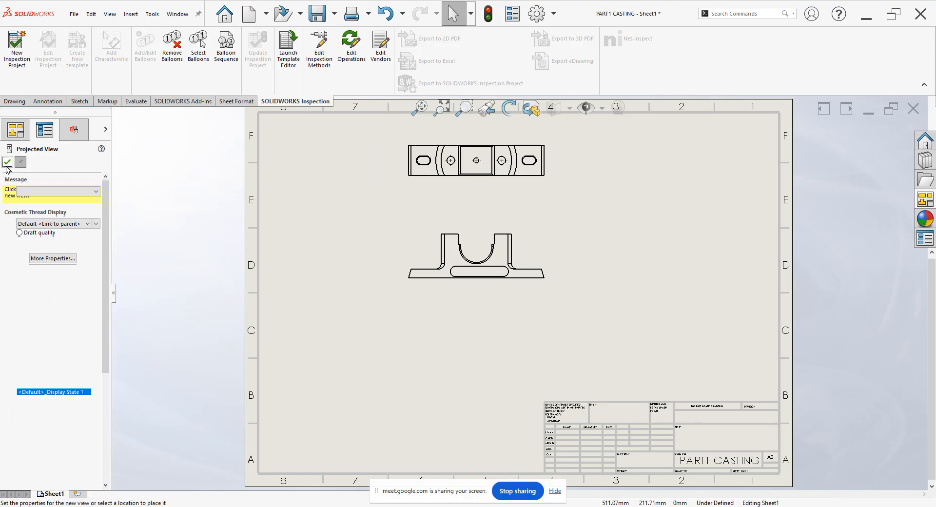
{"action": "left_click", "coordinate": [7, 163]}
{"action": "left_click", "coordinate": [922, 199]}
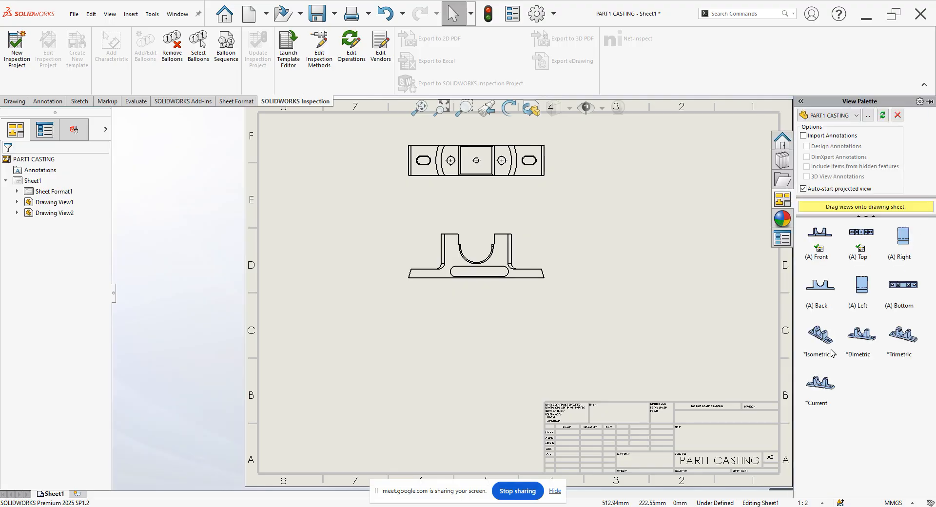
{"action": "mouse_move", "coordinate": [823, 350]}
{"action": "left_mouse_down"}
{"action": "mouse_move", "coordinate": [780, 263]}
{"action": "mouse_move", "coordinate": [725, 211]}
{"action": "left_mouse_up"}
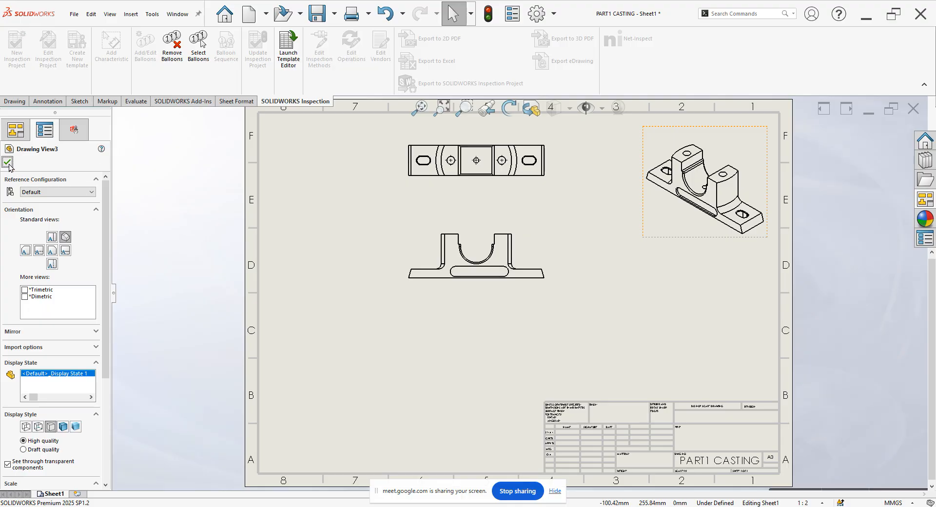
{"action": "left_click", "coordinate": [8, 162]}
Step: Close the casting drawing without saving the modified documents
{"action": "left_click", "coordinate": [913, 108]}
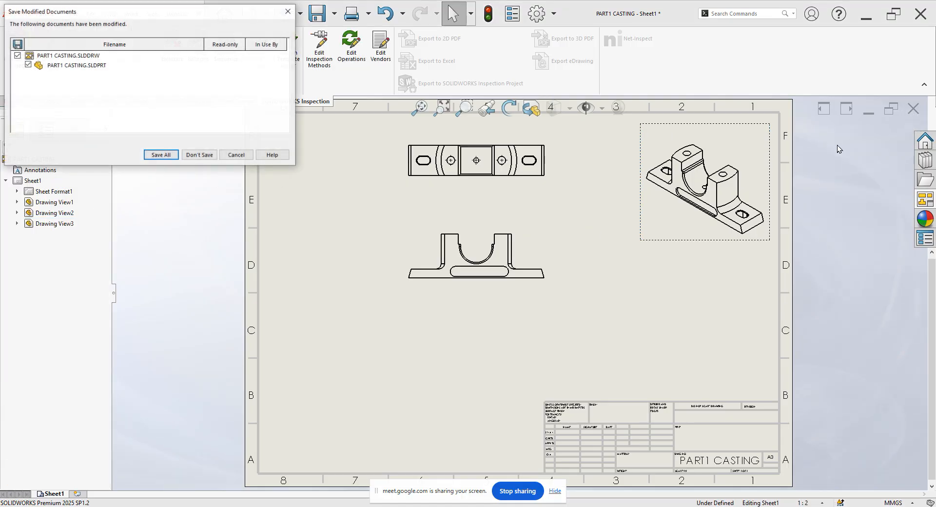
{"action": "left_click", "coordinate": [199, 154]}
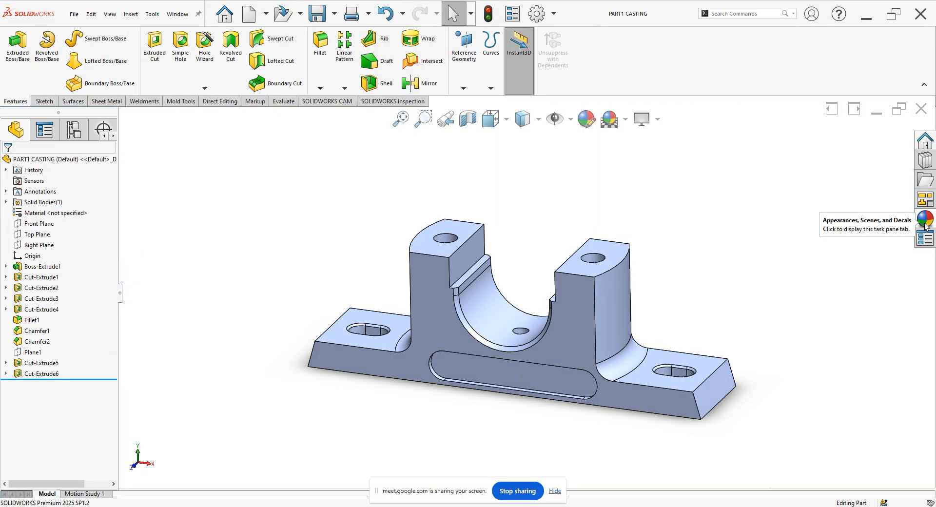
Step: Look over the presentation scenes and apply the polished bronze metal appearance to the whole casting
{"action": "left_click", "coordinate": [924, 220]}
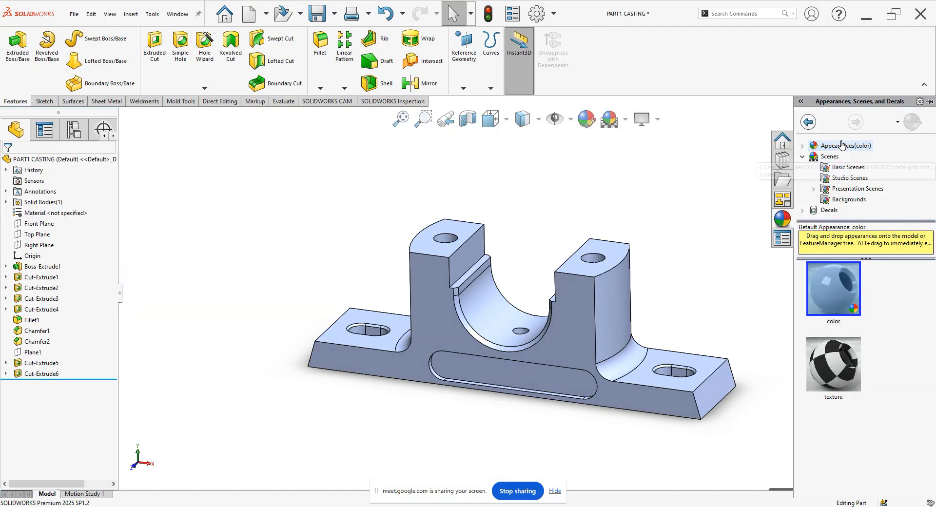
{"action": "left_click", "coordinate": [841, 190]}
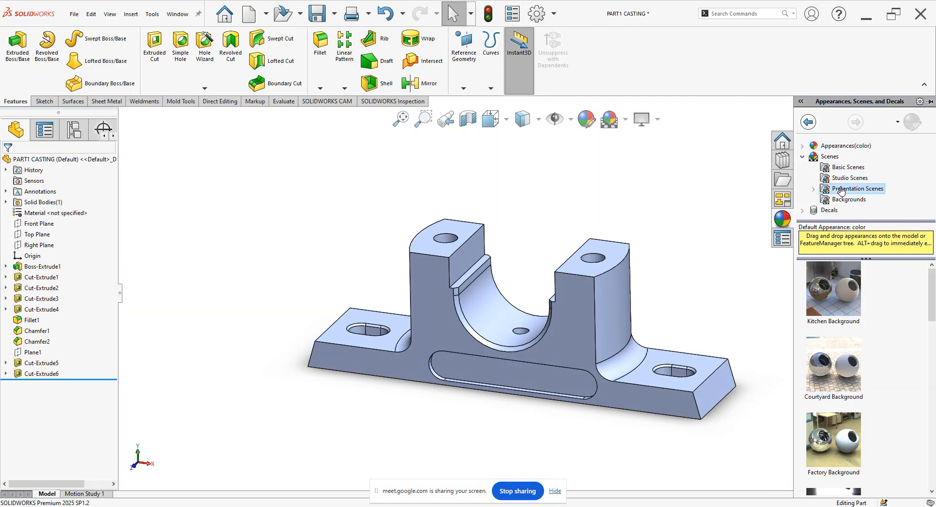
{"action": "left_click", "coordinate": [802, 146]}
{"action": "left_click", "coordinate": [856, 199]}
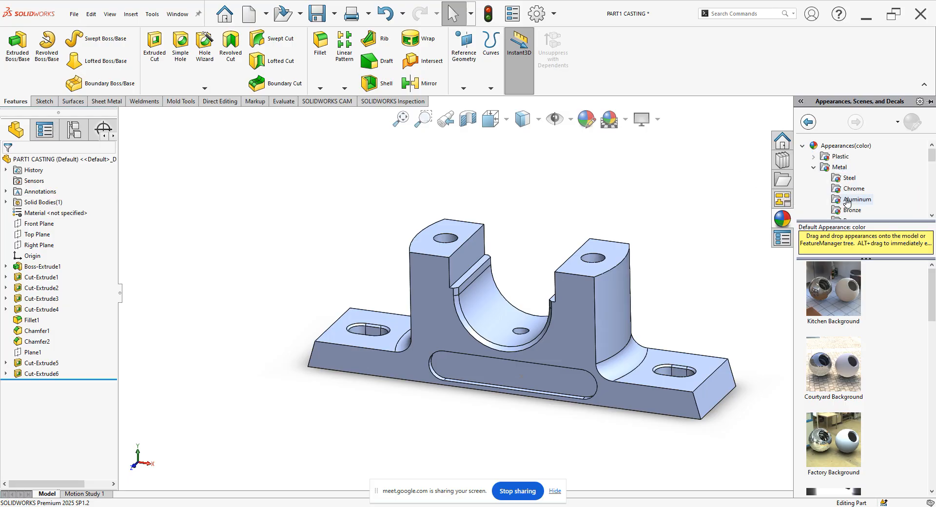
{"action": "left_click", "coordinate": [853, 267]}
{"action": "left_click", "coordinate": [852, 209]}
{"action": "left_click", "coordinate": [835, 278]}
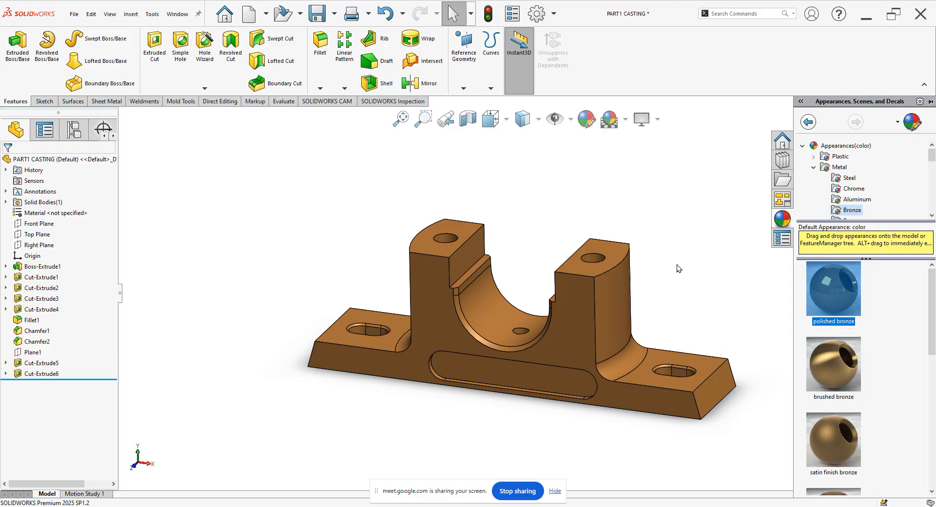
Step: Apply the chromium plate appearance to only the top face of the casting's right-hand upright
{"action": "left_click", "coordinate": [617, 255]}
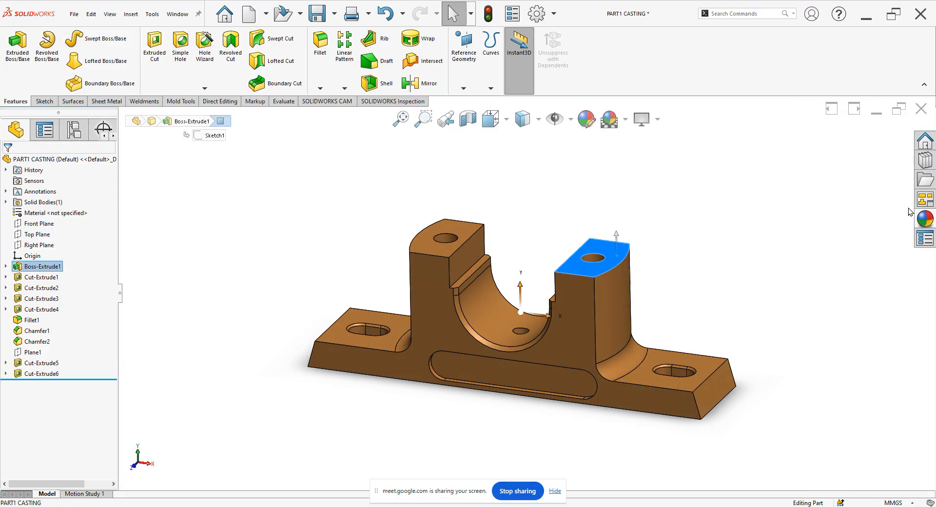
{"action": "left_click", "coordinate": [925, 219]}
{"action": "left_click", "coordinate": [852, 359]}
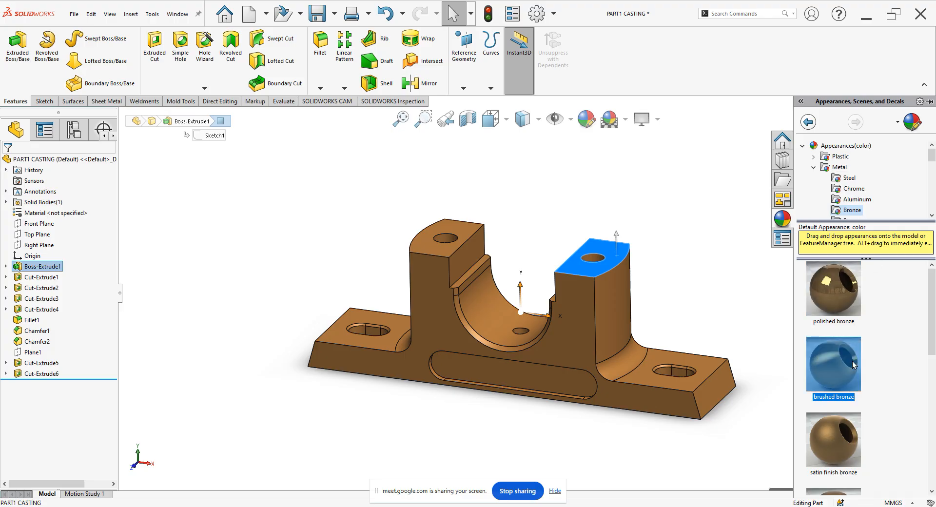
{"action": "left_click", "coordinate": [849, 190]}
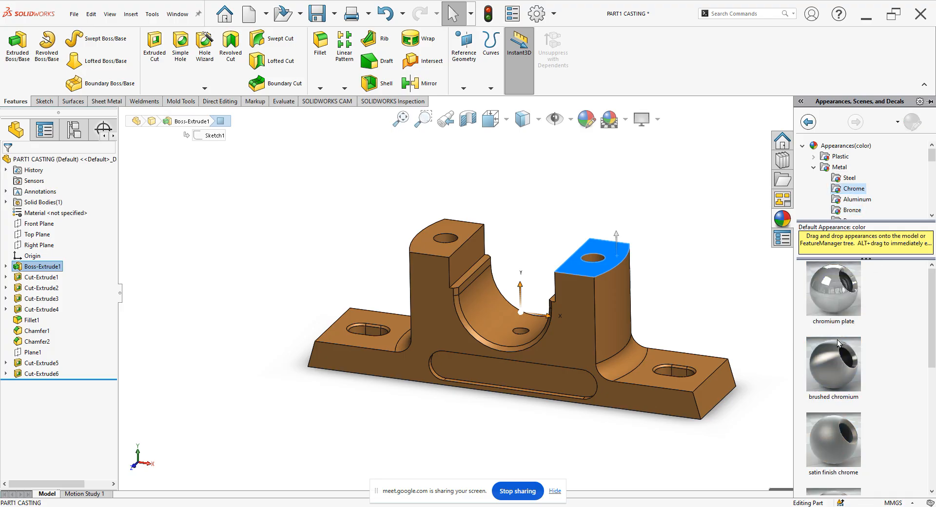
{"action": "left_click", "coordinate": [835, 288]}
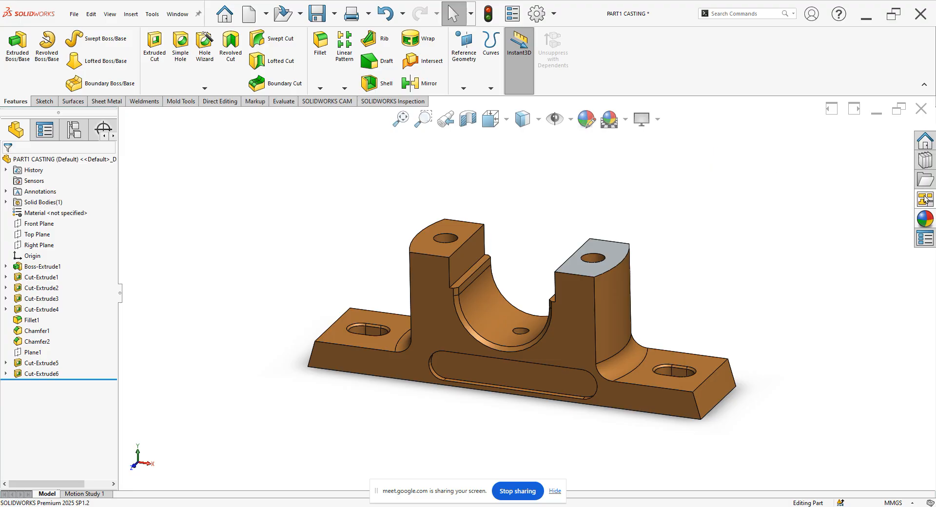
{"action": "left_click", "coordinate": [925, 219]}
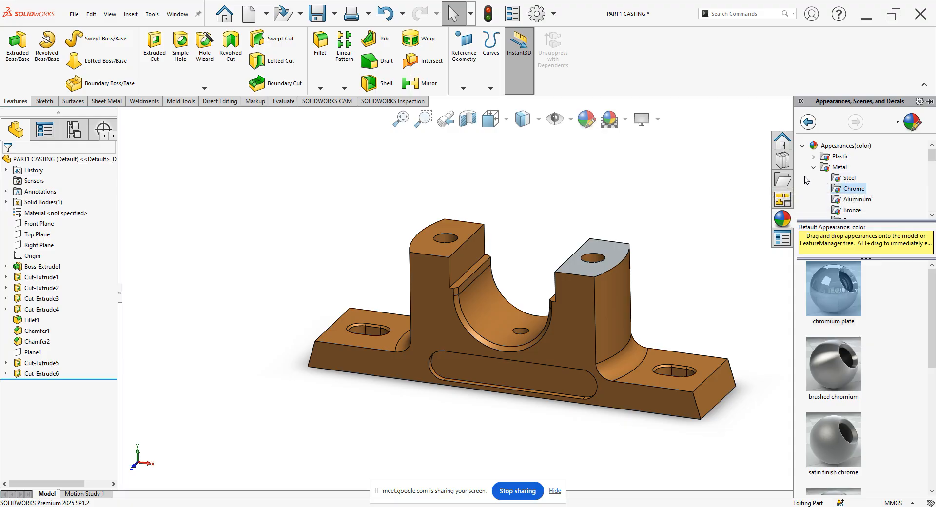
Step: Assign the material Ductile Iron from the Iron category of SOLIDWORKS Materials to the casting
{"action": "left_click", "coordinate": [31, 215]}
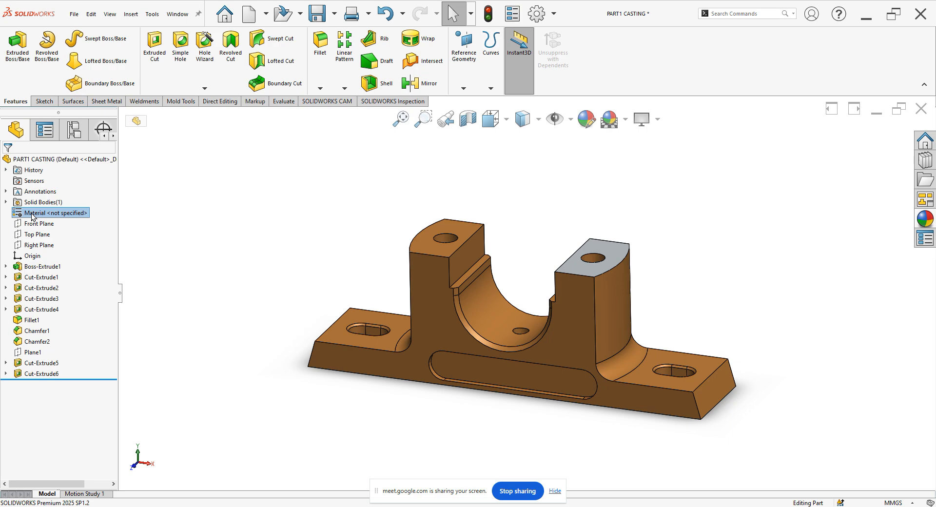
{"action": "right_click", "coordinate": [31, 215]}
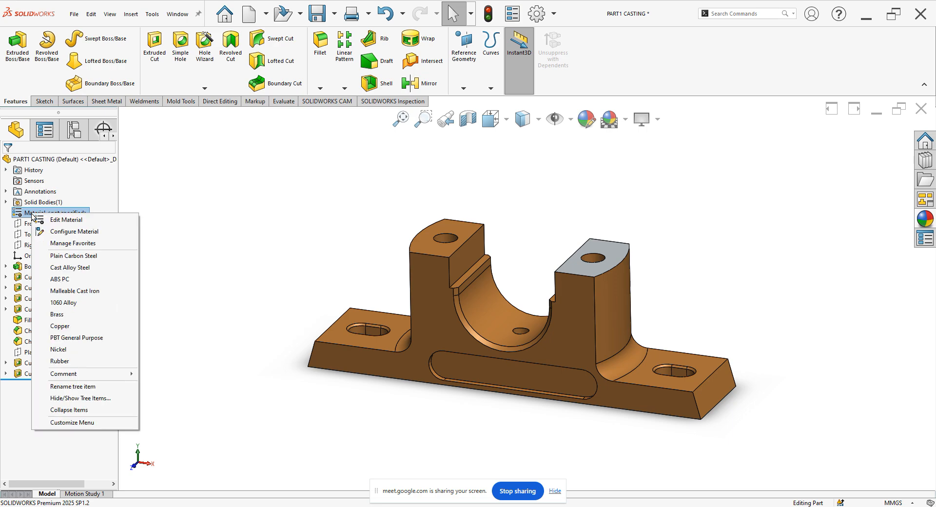
{"action": "left_click", "coordinate": [62, 221]}
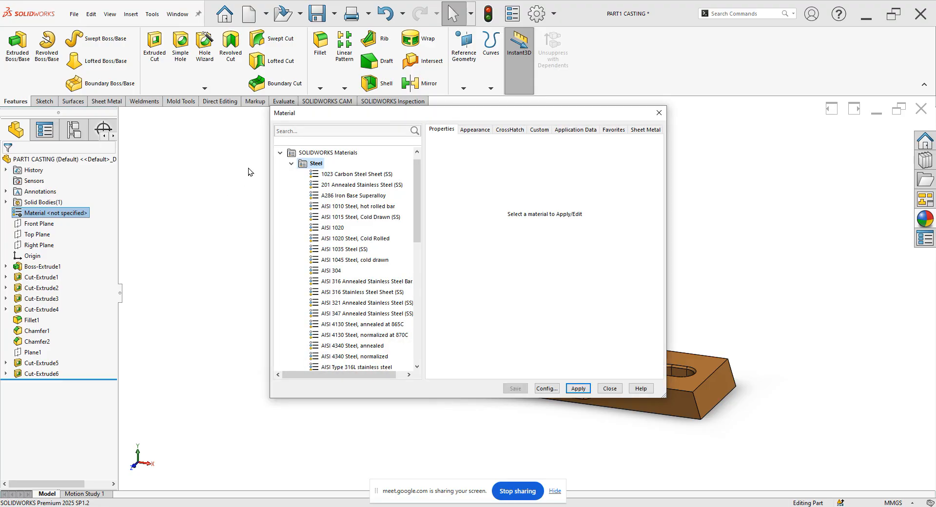
{"action": "left_click_drag", "start_coordinate": [285, 121], "coordinate": [249, 119]}
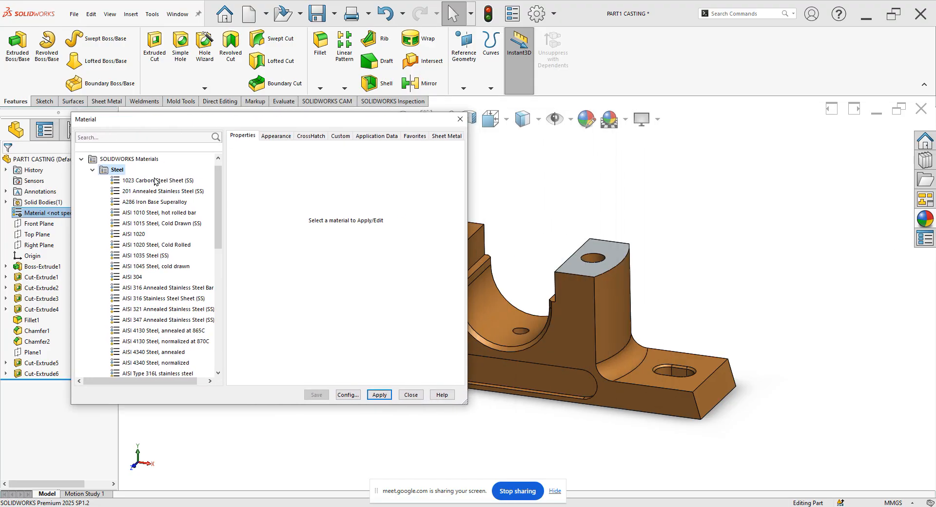
{"action": "left_click", "coordinate": [92, 170]}
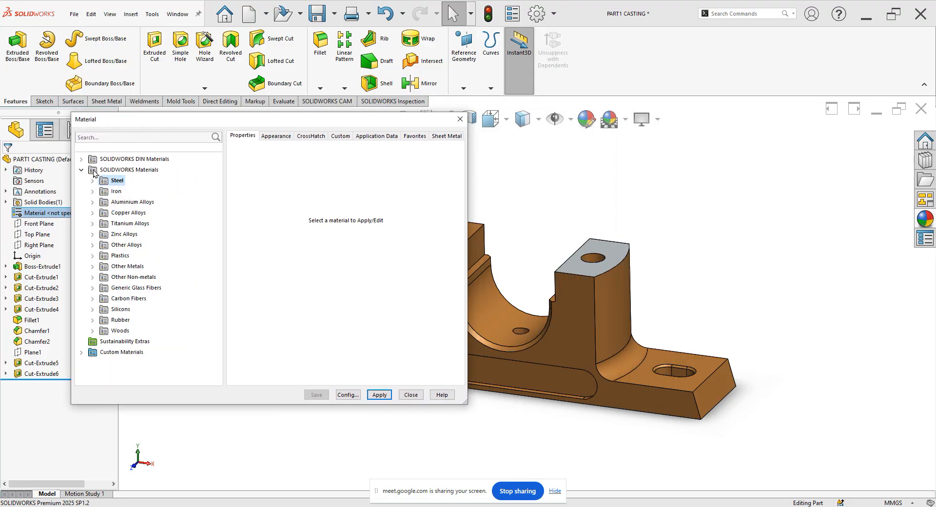
{"action": "left_click", "coordinate": [92, 191]}
{"action": "left_click", "coordinate": [127, 202]}
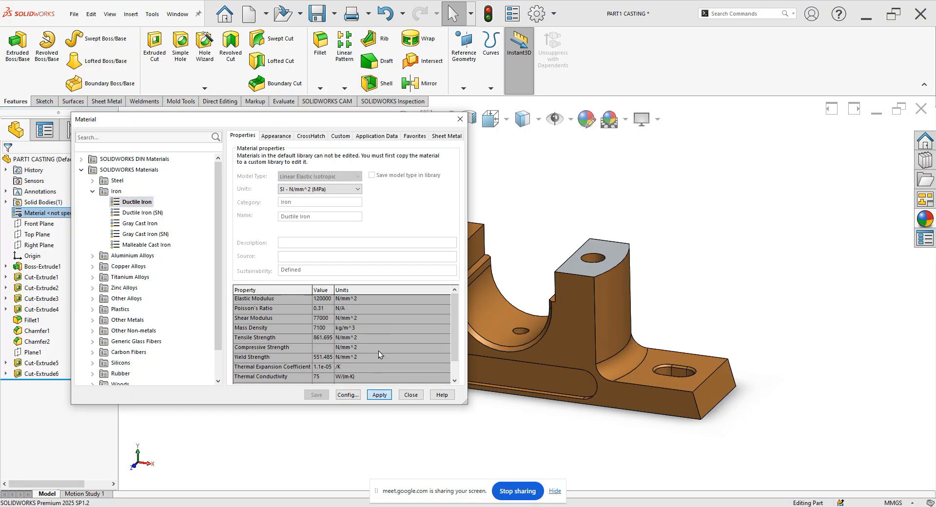
{"action": "left_click", "coordinate": [379, 394]}
{"action": "left_click", "coordinate": [460, 119]}
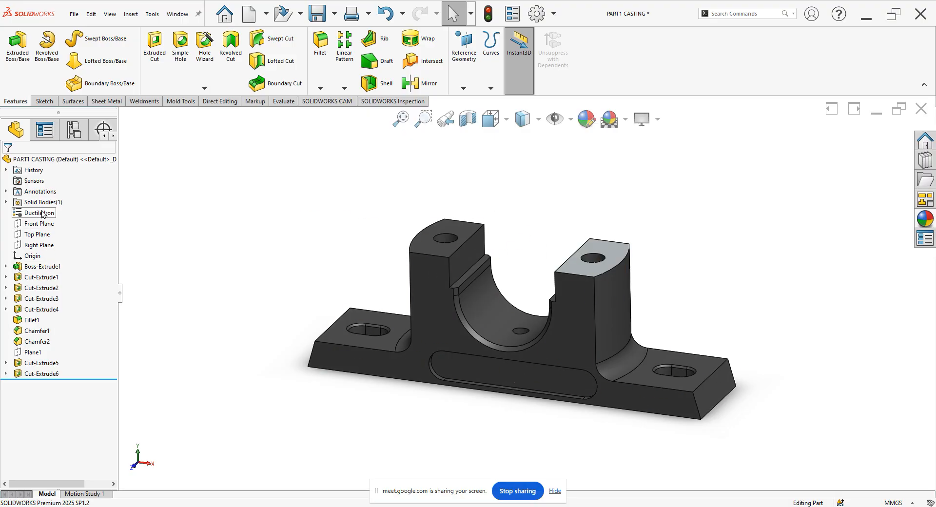
Step: Evaluate the casting's mass properties and examine its mass value
{"action": "left_click", "coordinate": [277, 103]}
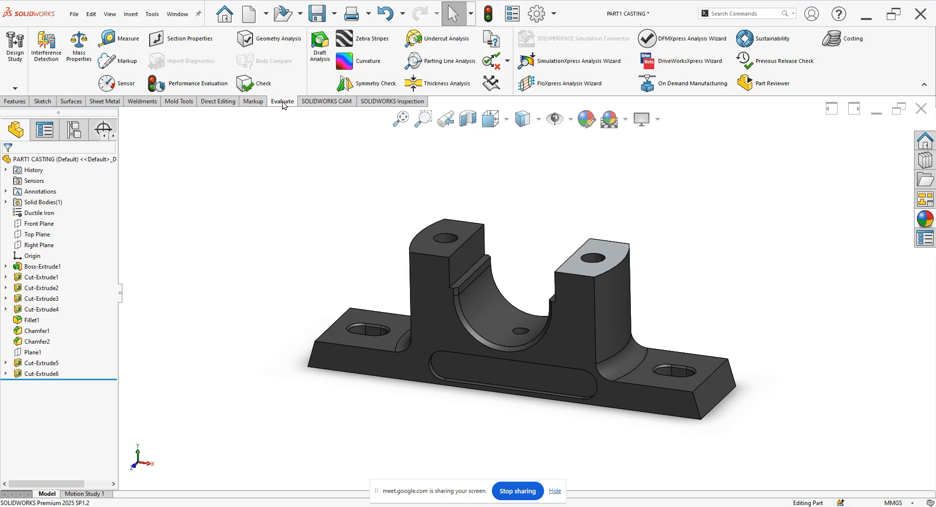
{"action": "left_click", "coordinate": [79, 49]}
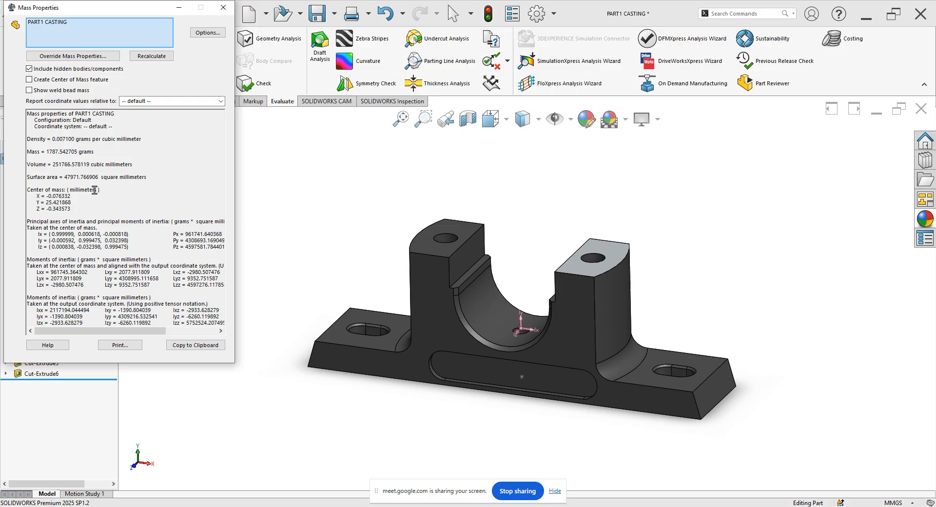
{"action": "left_click_drag", "start_coordinate": [45, 152], "coordinate": [69, 152]}
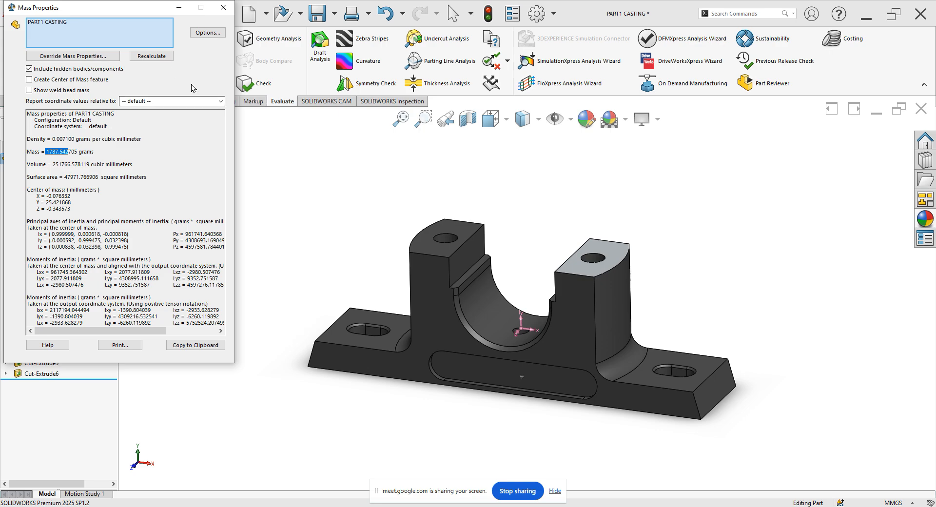
Step: Report the mass properties in custom units with mass in kilograms, examine the casting's mass value and close the report
{"action": "left_click", "coordinate": [206, 34]}
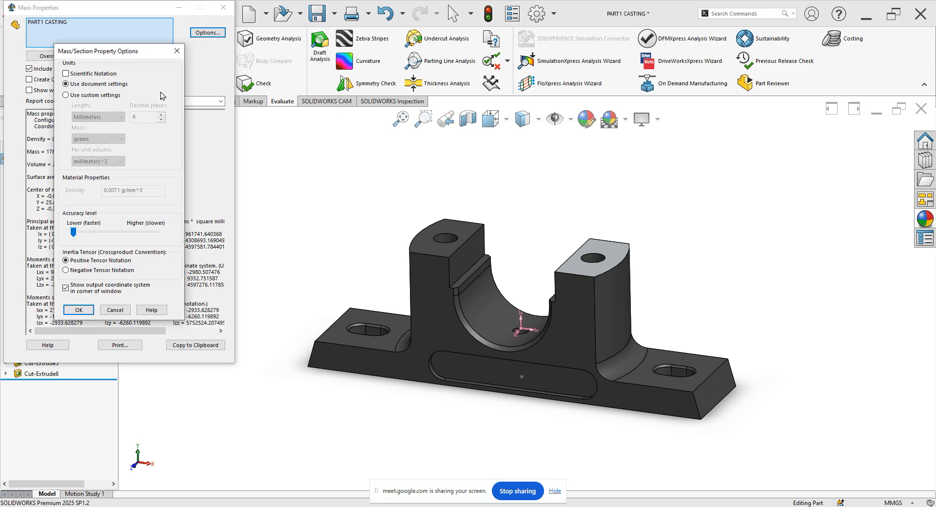
{"action": "left_click", "coordinate": [100, 96]}
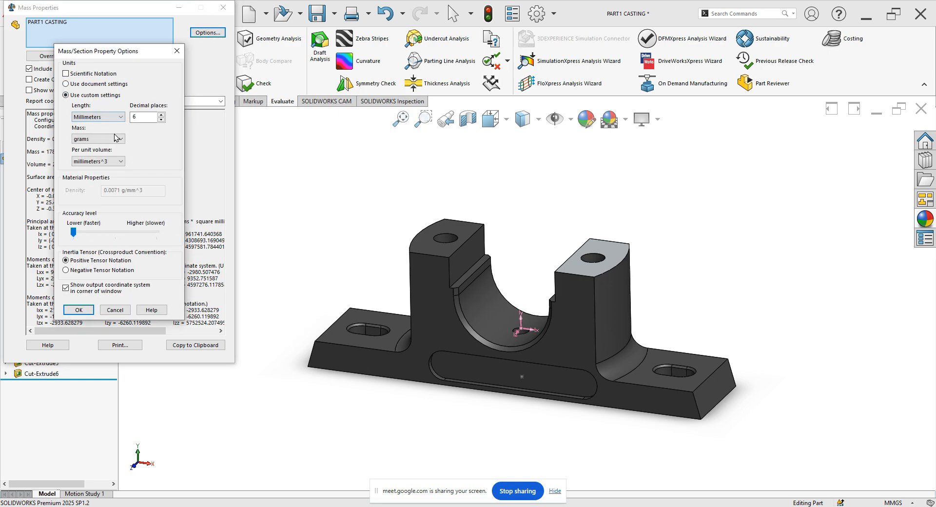
{"action": "left_click", "coordinate": [110, 140]}
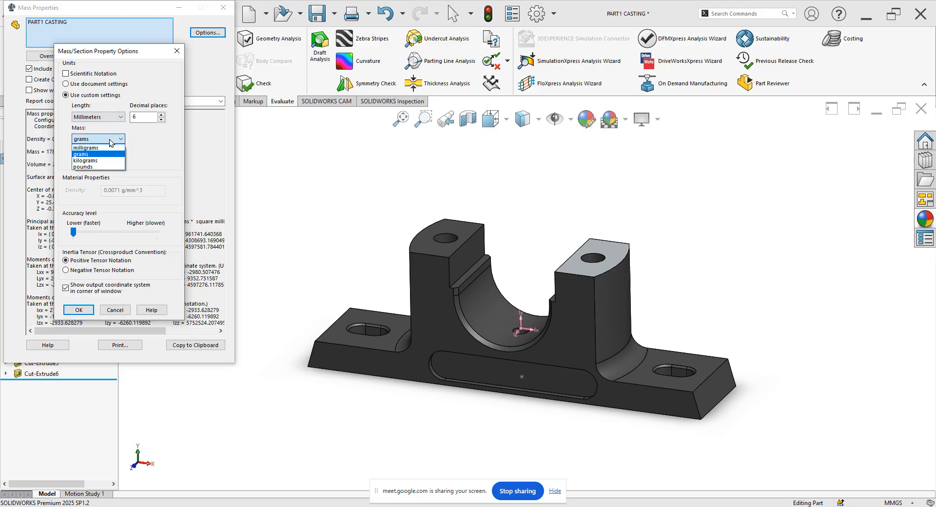
{"action": "left_click", "coordinate": [99, 161]}
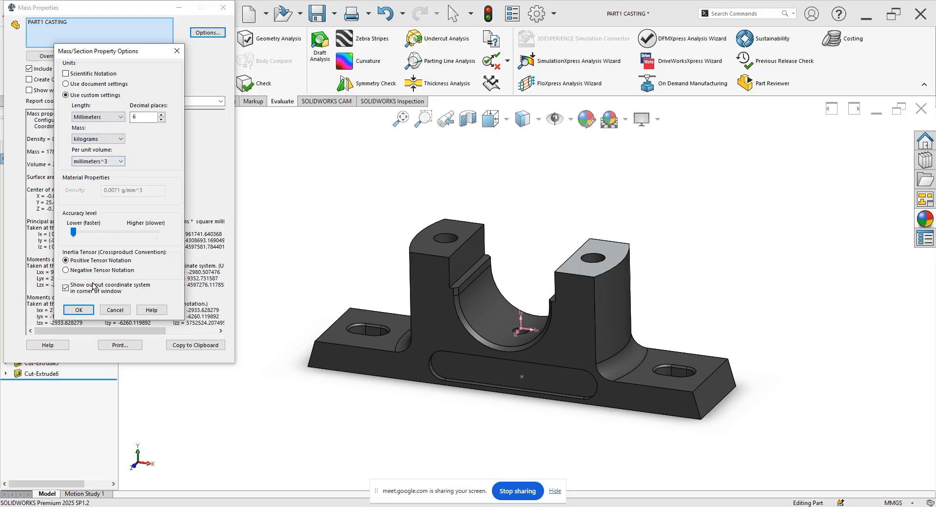
{"action": "left_click", "coordinate": [84, 311]}
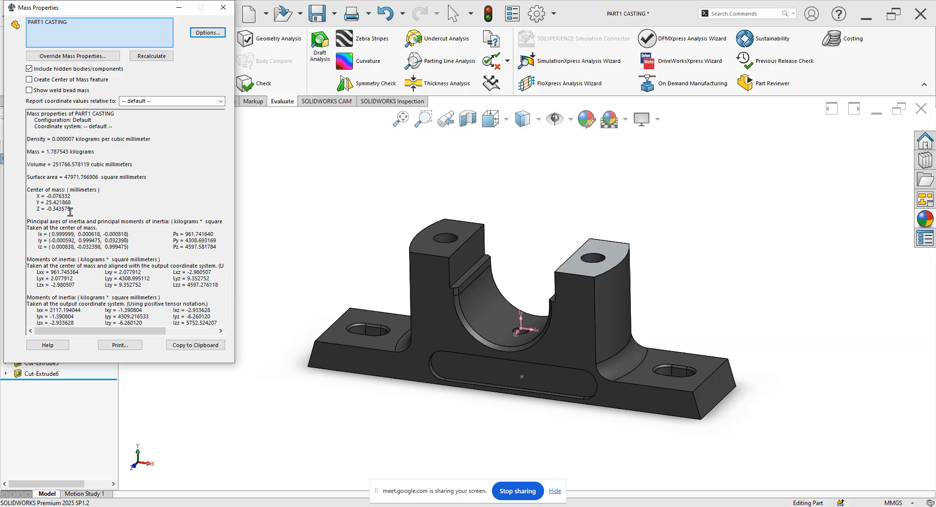
{"action": "left_click_drag", "start_coordinate": [45, 151], "coordinate": [69, 152]}
{"action": "left_click", "coordinate": [224, 8]}
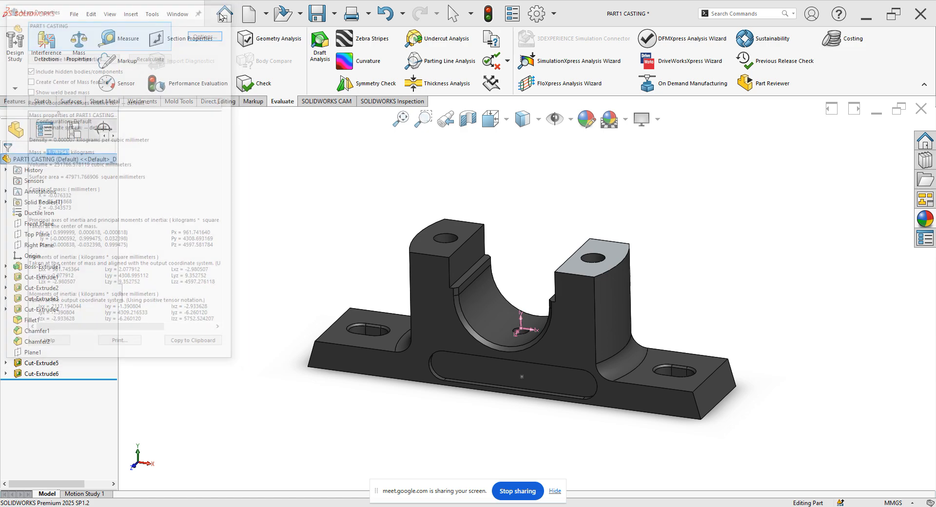
{"action": "left_click", "coordinate": [642, 218]}
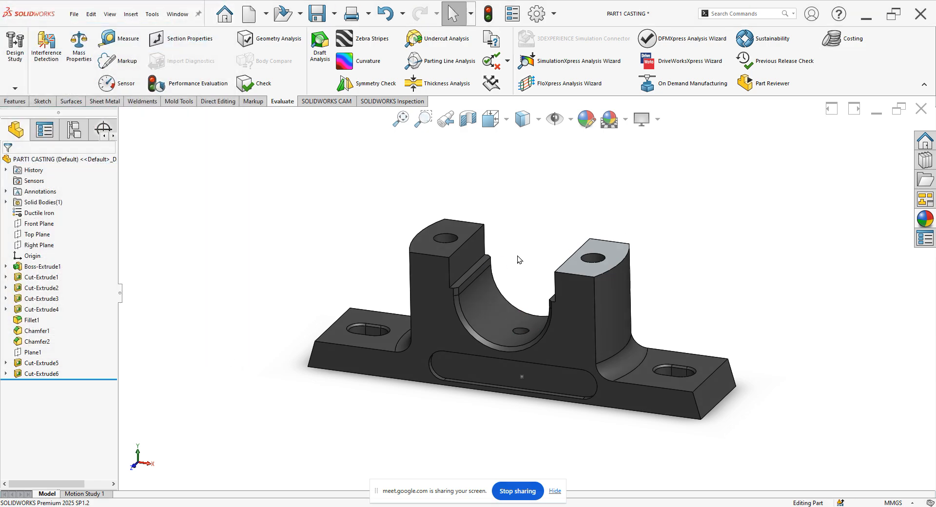
Step: Try the Reflective Floor Black studio scene on the casting, and set Factory Floor as the scene
{"action": "left_click", "coordinate": [14, 101]}
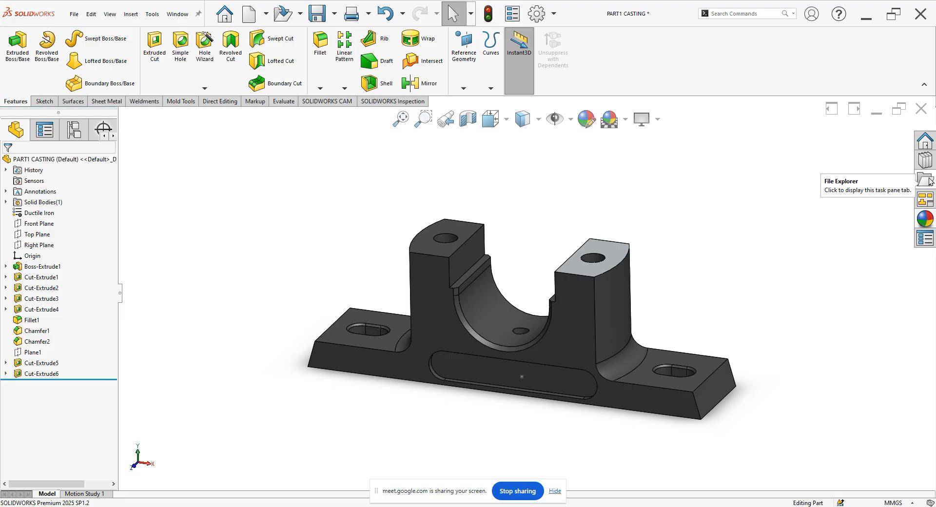
{"action": "left_click", "coordinate": [925, 219]}
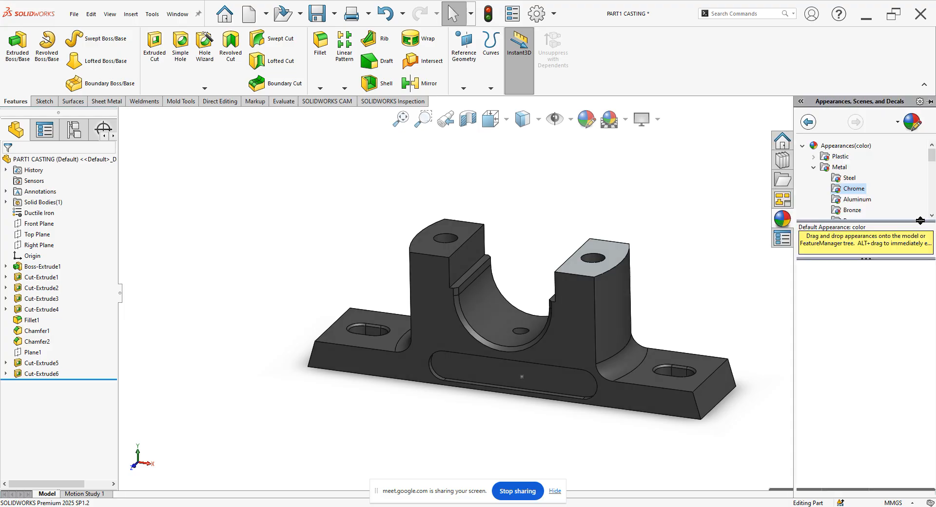
{"action": "left_click", "coordinate": [805, 145]}
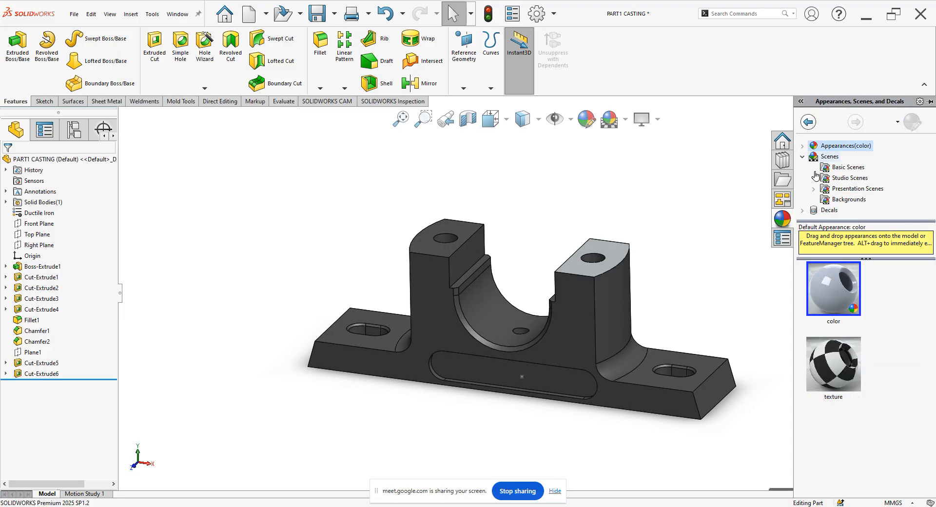
{"action": "left_click", "coordinate": [850, 178]}
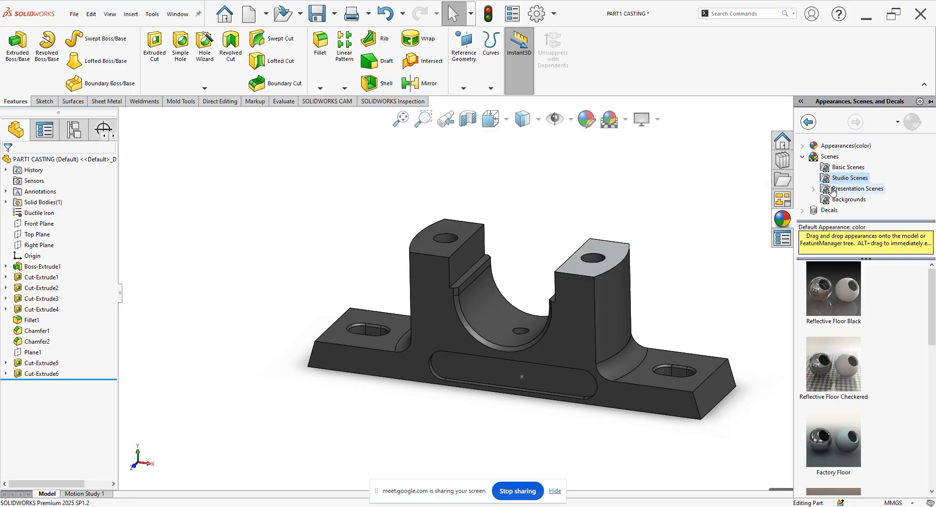
{"action": "double_click", "coordinate": [834, 276]}
{"action": "left_click", "coordinate": [845, 367]}
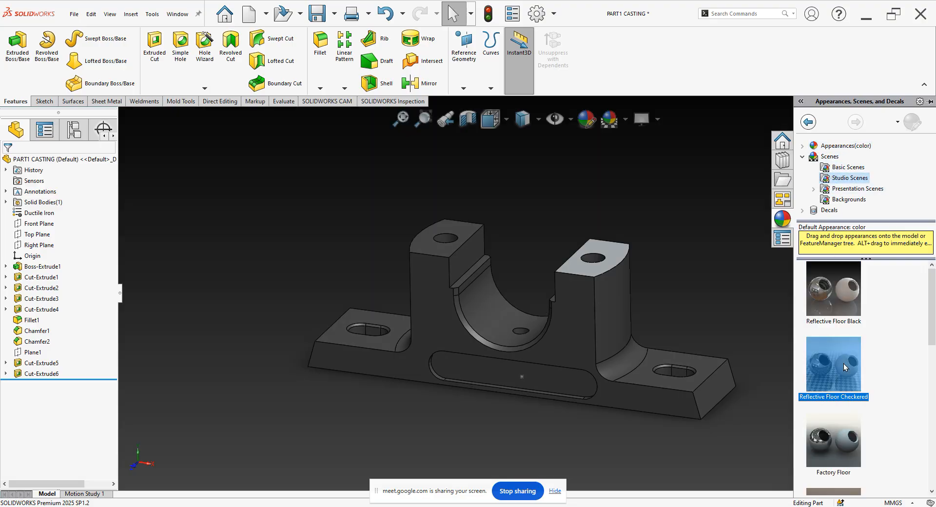
{"action": "double_click", "coordinate": [831, 431]}
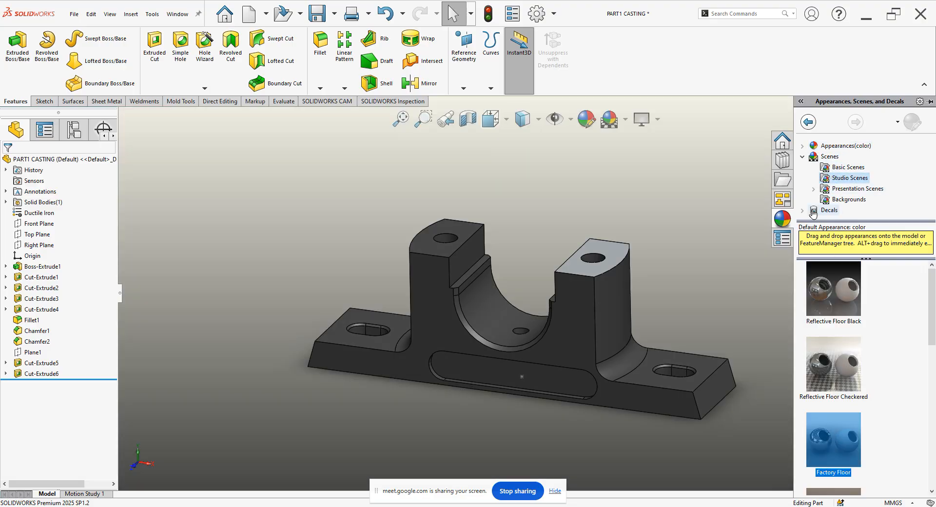
Step: Place the Designed with SolidWorks decal from the decals library on the casting
{"action": "left_click", "coordinate": [822, 212]}
{"action": "left_click_drag", "start_coordinate": [824, 370], "coordinate": [921, 225]}
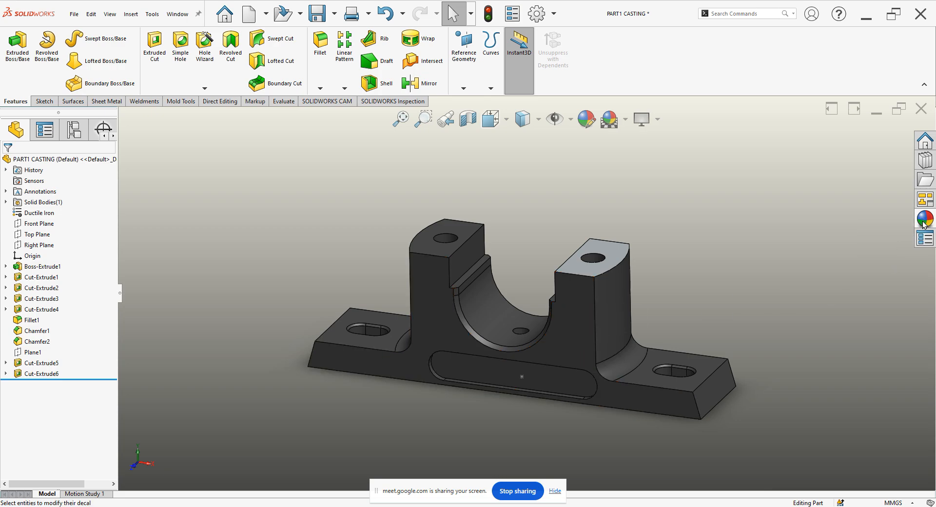
{"action": "middle_click_drag", "start_coordinate": [513, 318], "coordinate": [505, 276]}
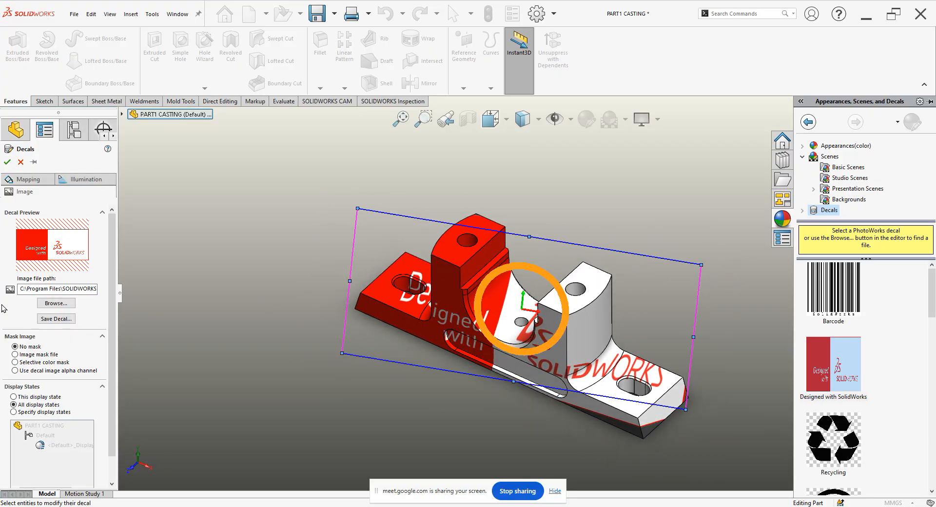
Step: Replace the decal image with WhatsApp Image 2024-03-28 at 09.46.40_e78dd54c from D:\WORK\WORK and accept the decal on the casting
{"action": "left_click", "coordinate": [54, 304]}
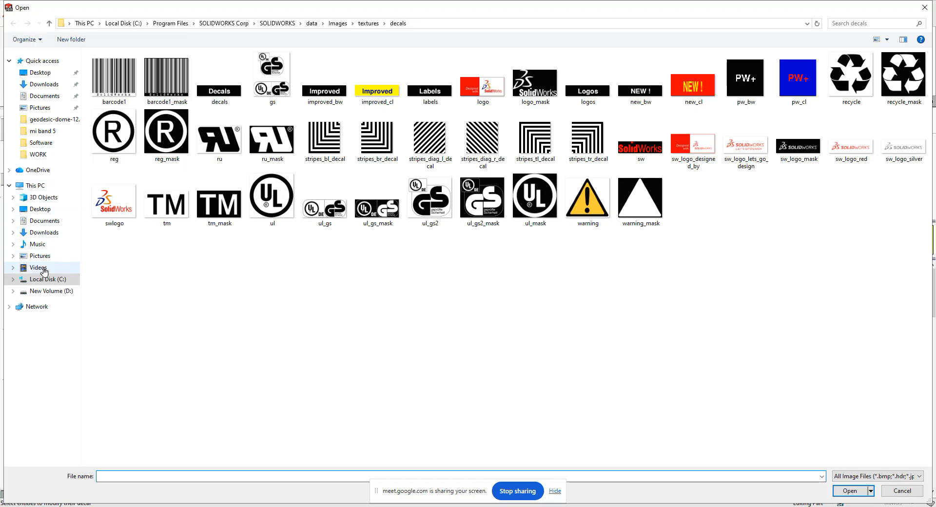
{"action": "left_click", "coordinate": [44, 291]}
{"action": "scroll", "coordinate": [257, 288], "scroll_direction": "down", "scroll_amount": 5}
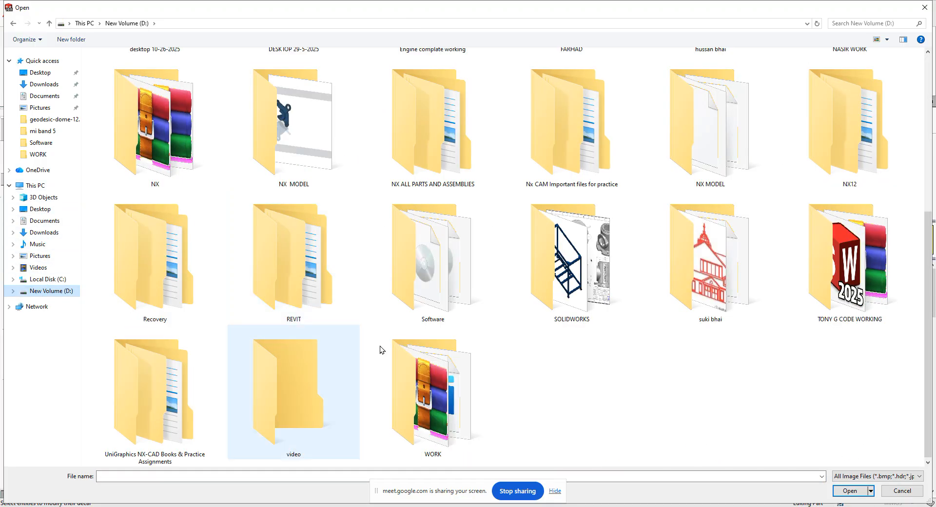
{"action": "double_click", "coordinate": [473, 396]}
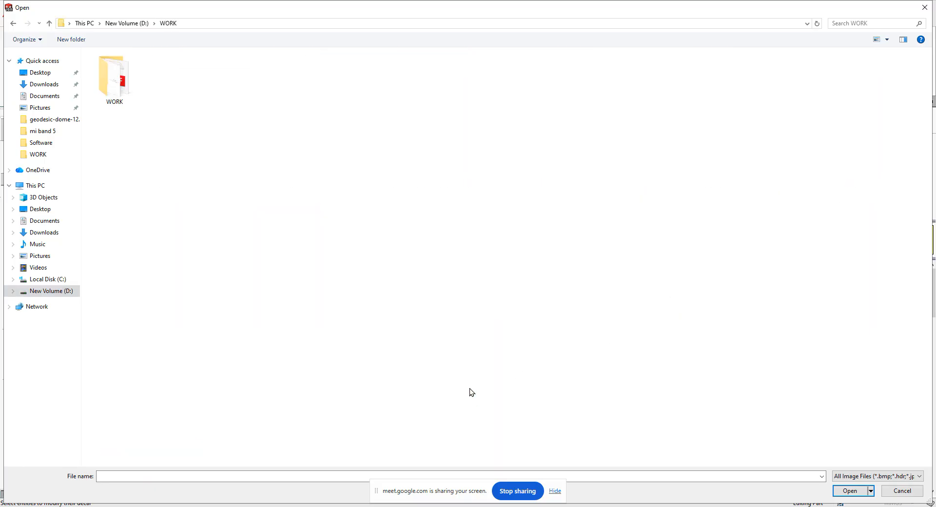
{"action": "double_click", "coordinate": [114, 78]}
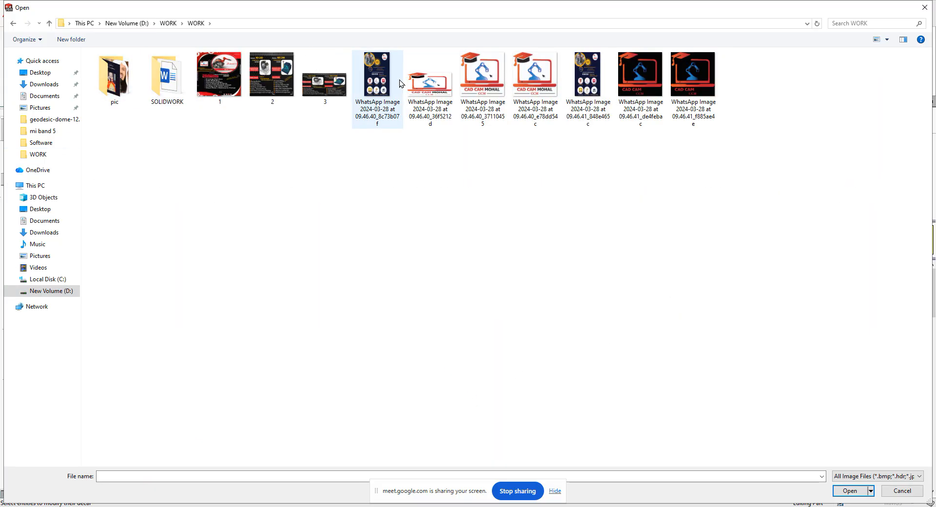
{"action": "double_click", "coordinate": [534, 80]}
{"action": "middle_click_drag", "start_coordinate": [487, 254], "coordinate": [414, 293]}
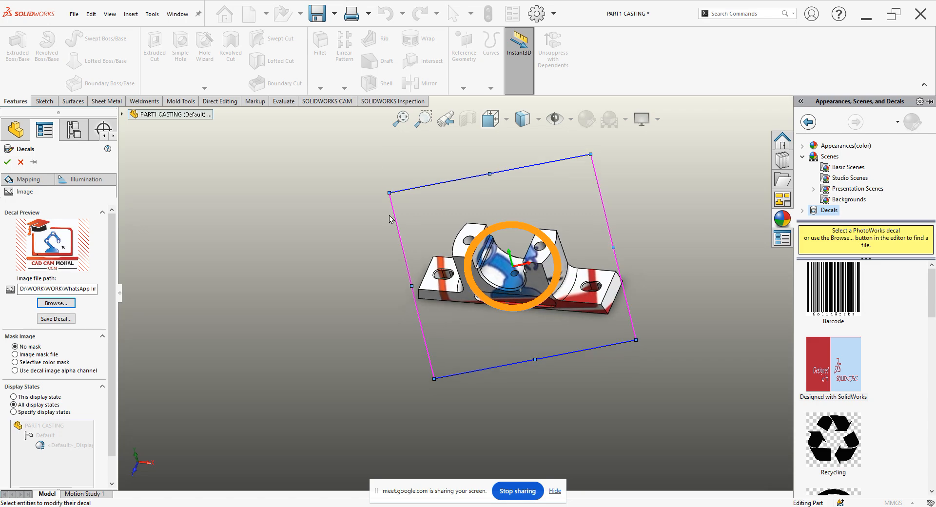
{"action": "left_click", "coordinate": [7, 162]}
{"action": "middle_click_drag", "start_coordinate": [349, 221], "coordinate": [300, 238]}
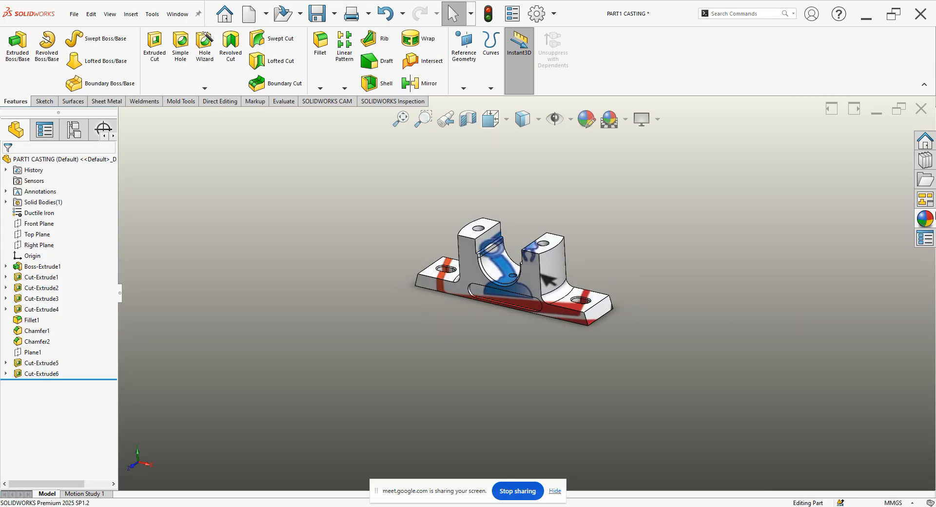
{"action": "left_click", "coordinate": [925, 238]}
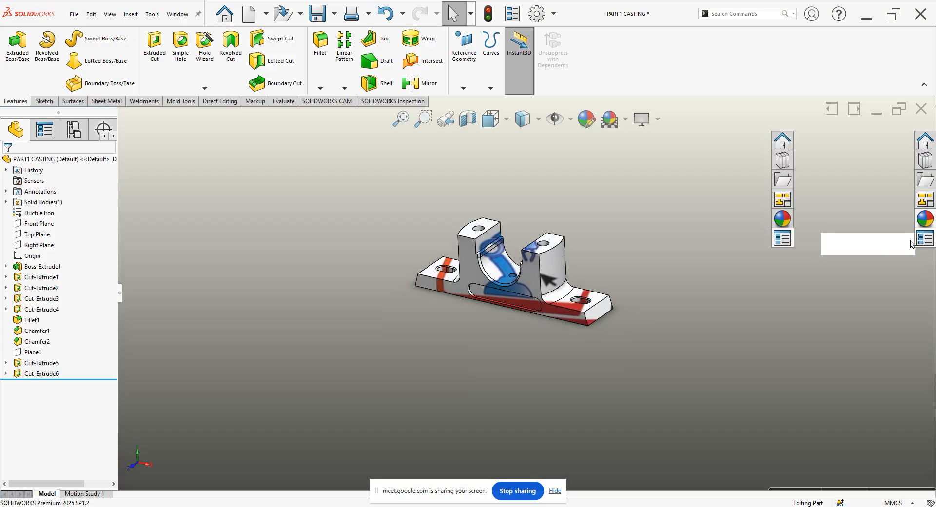
{"action": "left_click", "coordinate": [731, 287]}
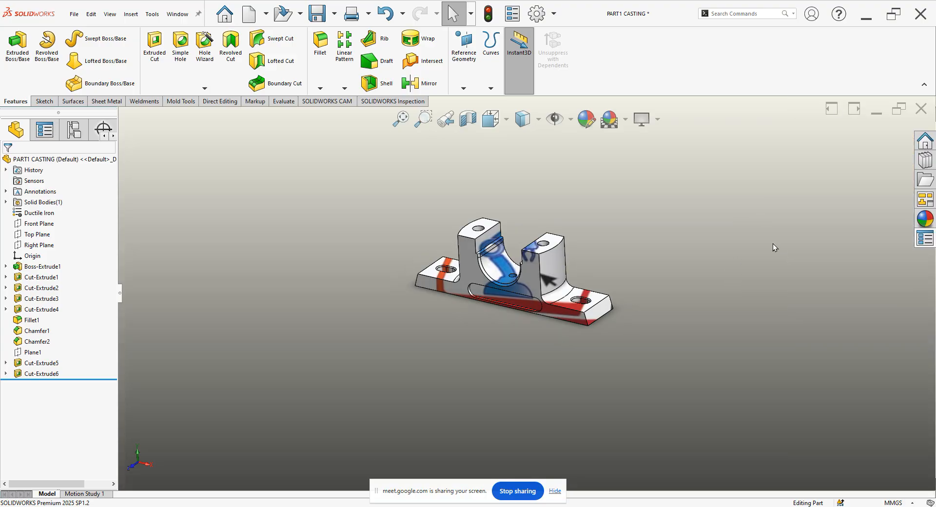